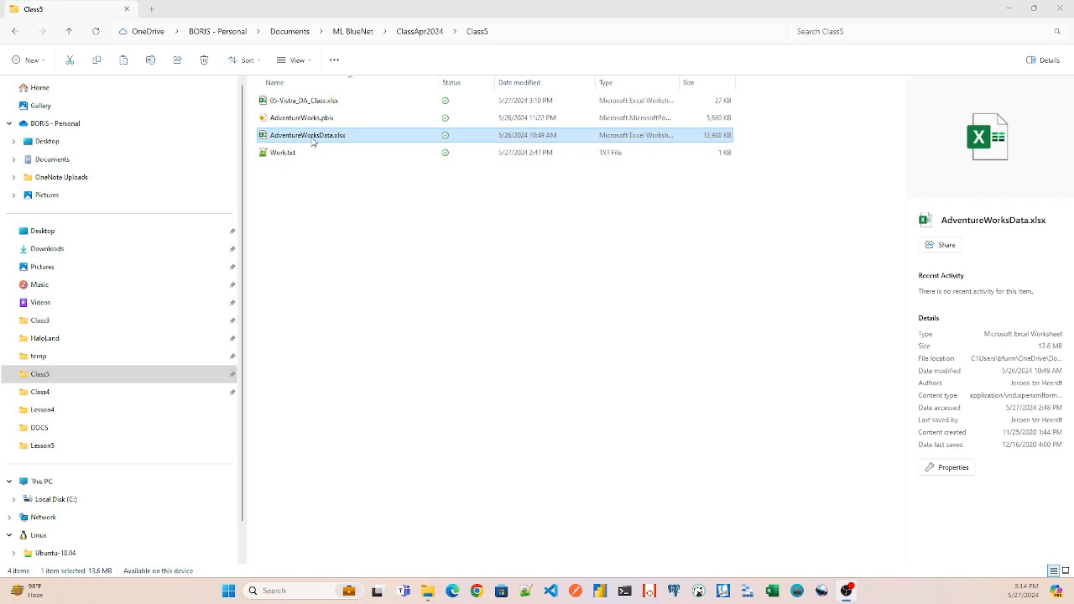
- Open AdventureWorksData.xlsx in Excel and review its sales order, territory, sales, reseller, date, product and customer sheets
double_click(312, 138)
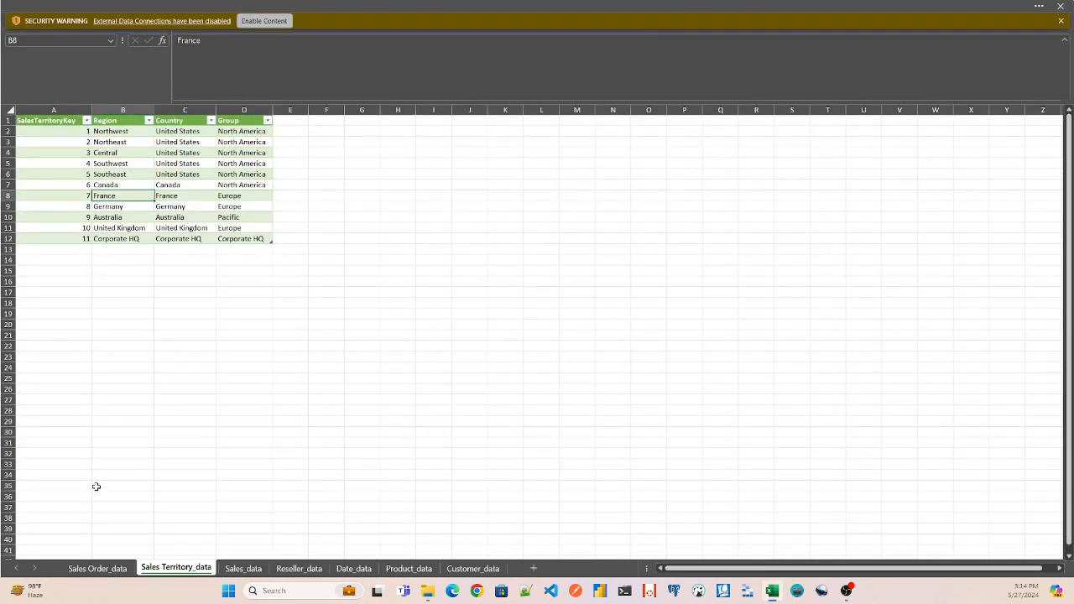
left_click(94, 569)
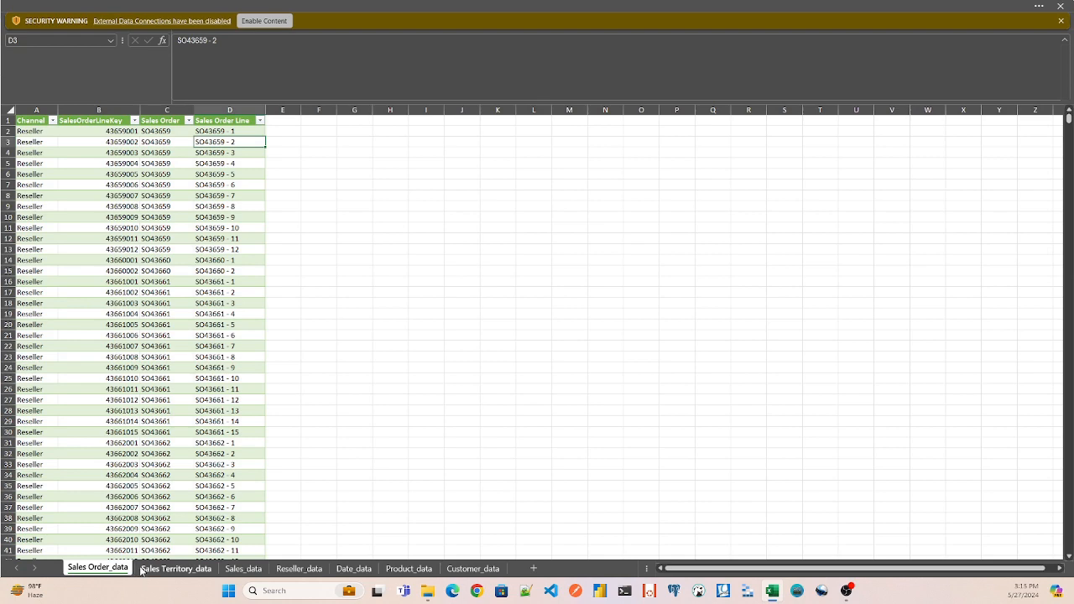
left_click(249, 571)
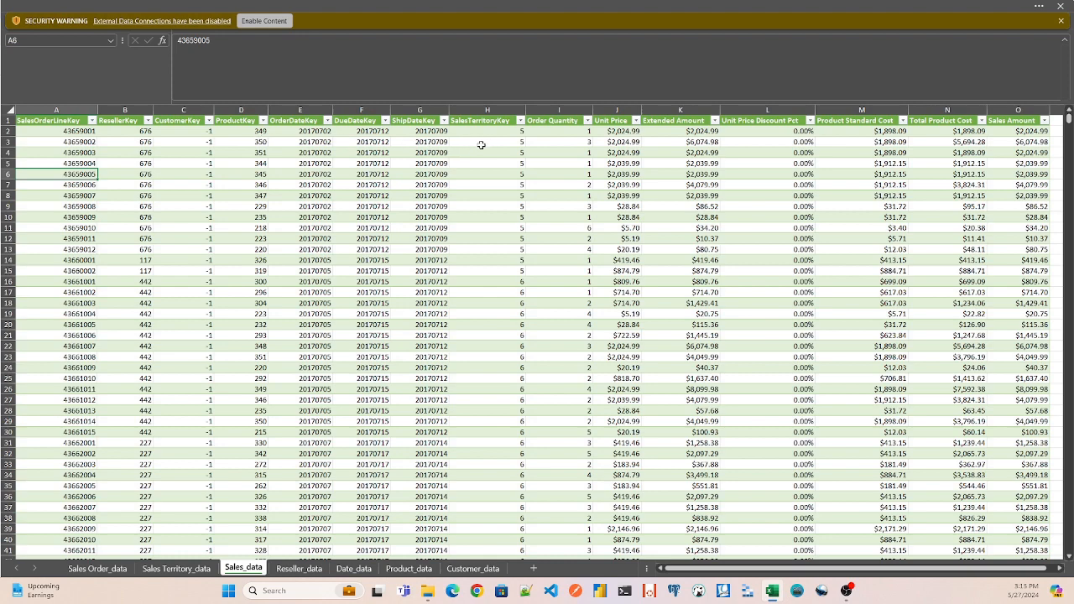
left_click(175, 568)
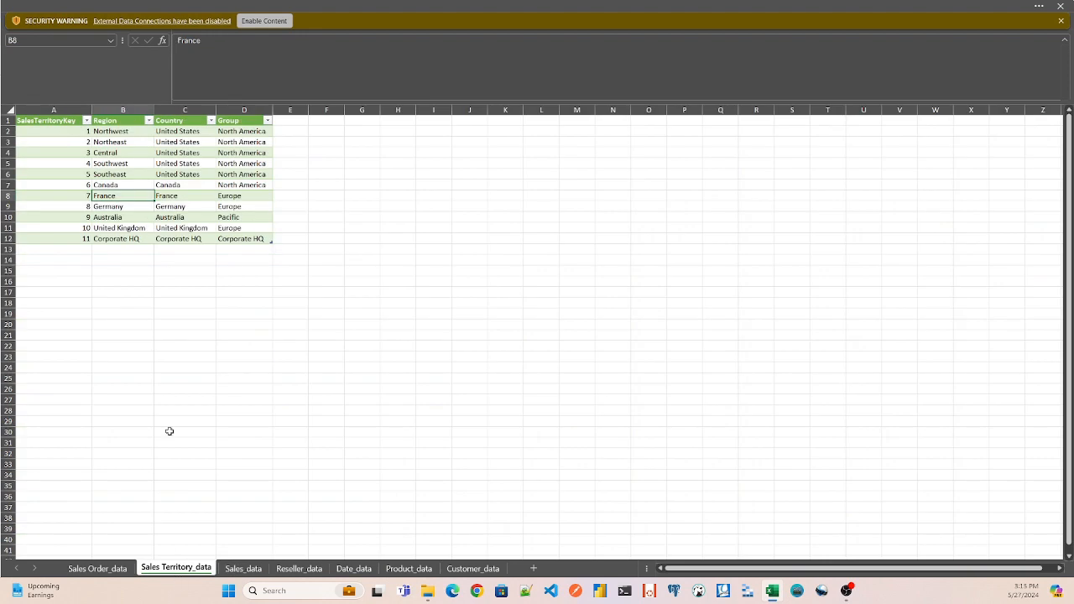
left_click(106, 570)
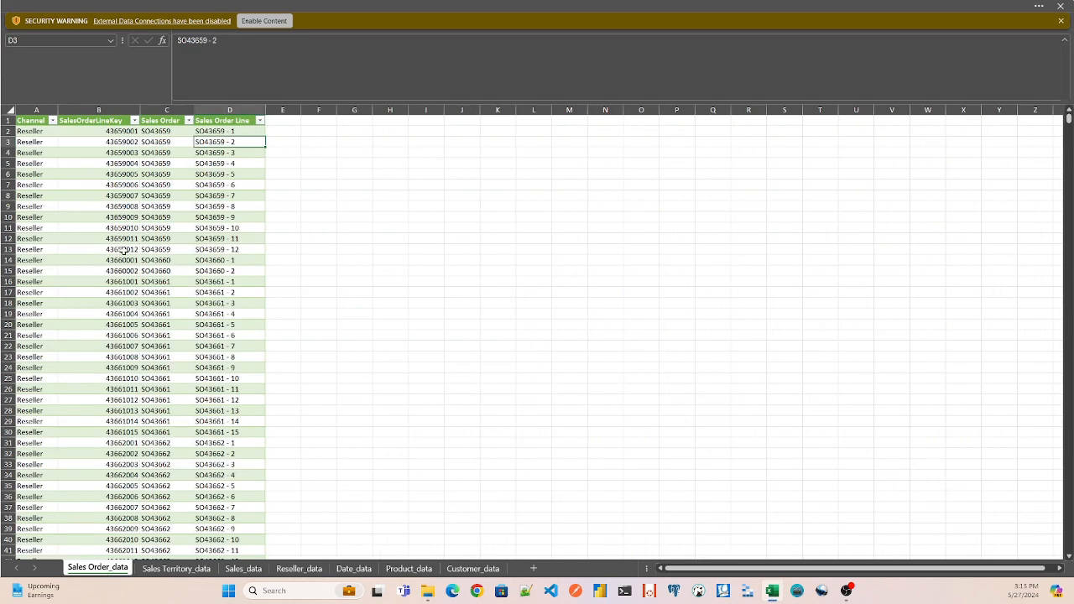
left_click(310, 569)
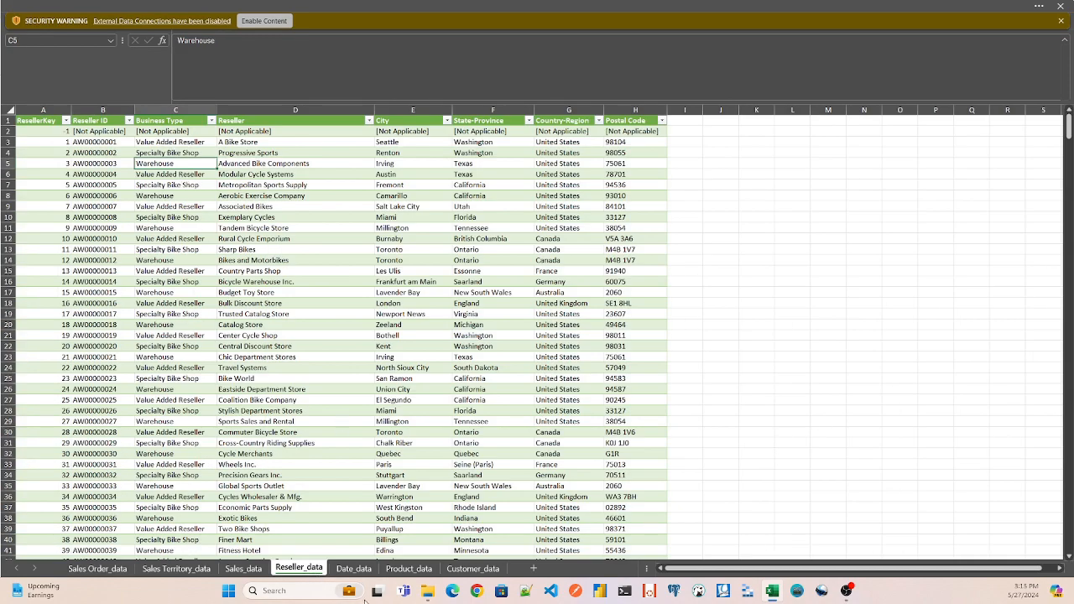
left_click(357, 570)
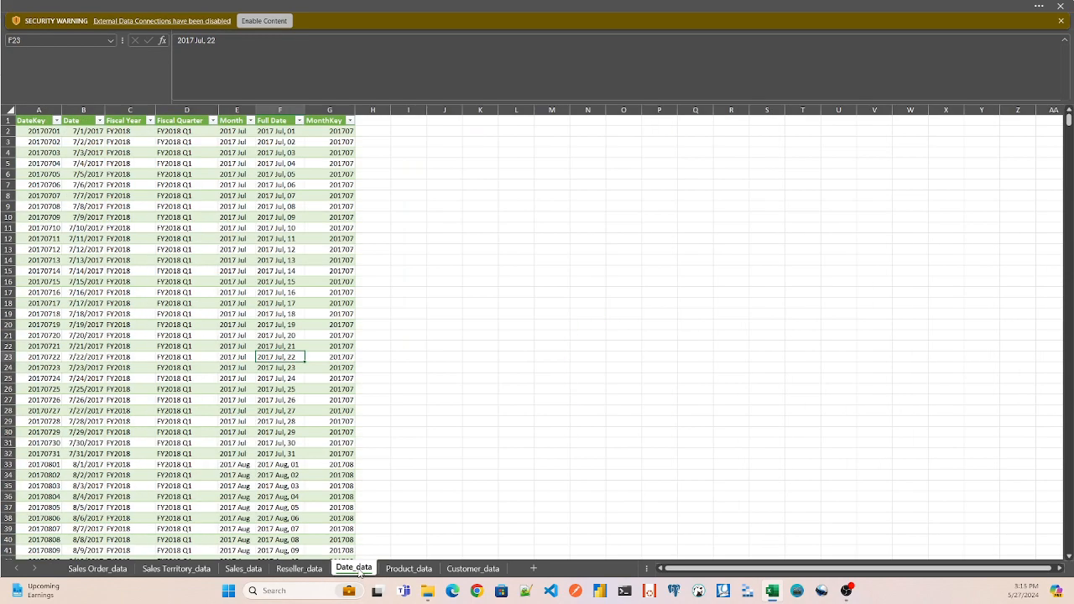
left_click(409, 570)
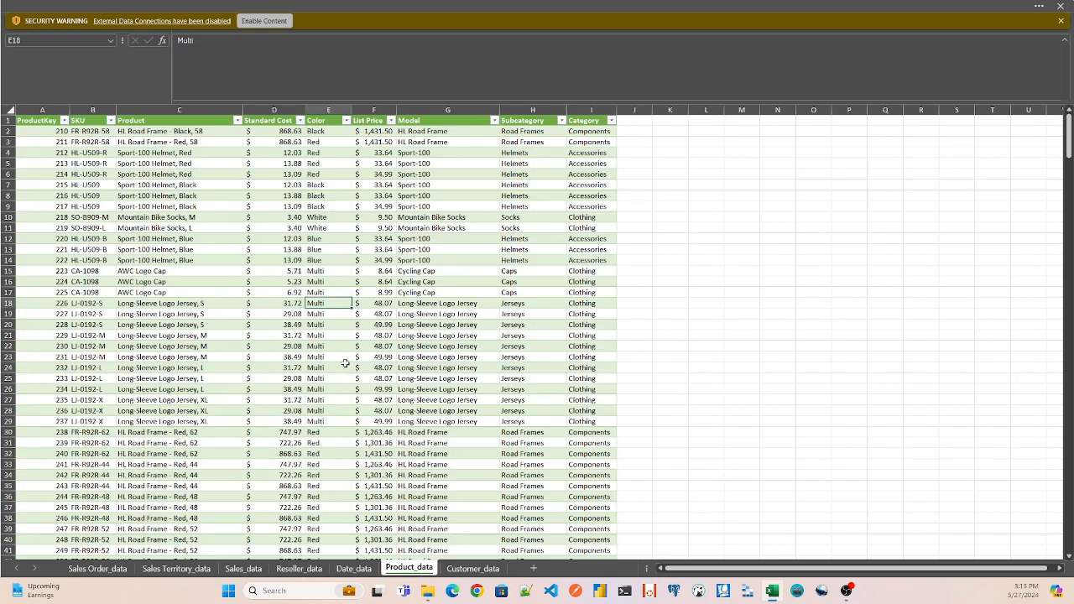
left_click(474, 568)
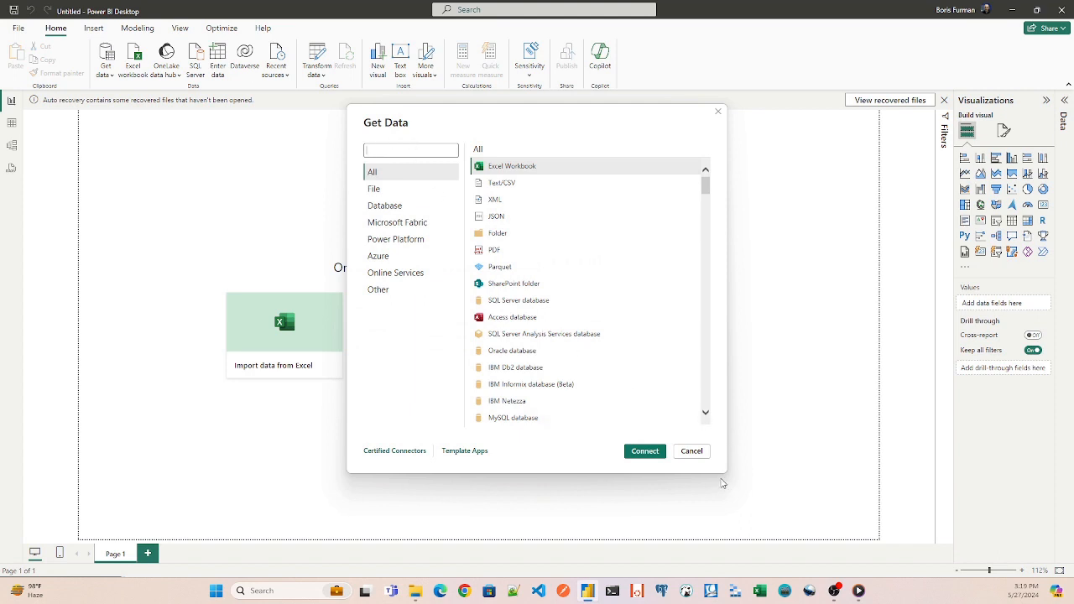
- In Power BI Desktop, examine the Get Data connectors for File, Database, Microsoft Fabric, Power Platform, Azure and Online Services without connecting
left_click_drag(705, 187, 730, 170)
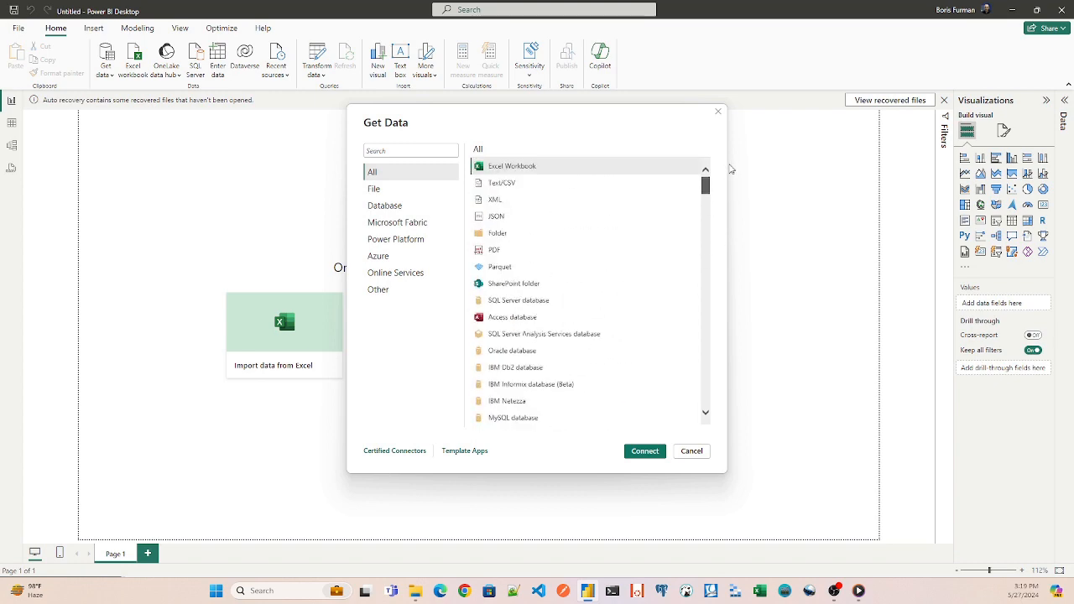
left_click(375, 194)
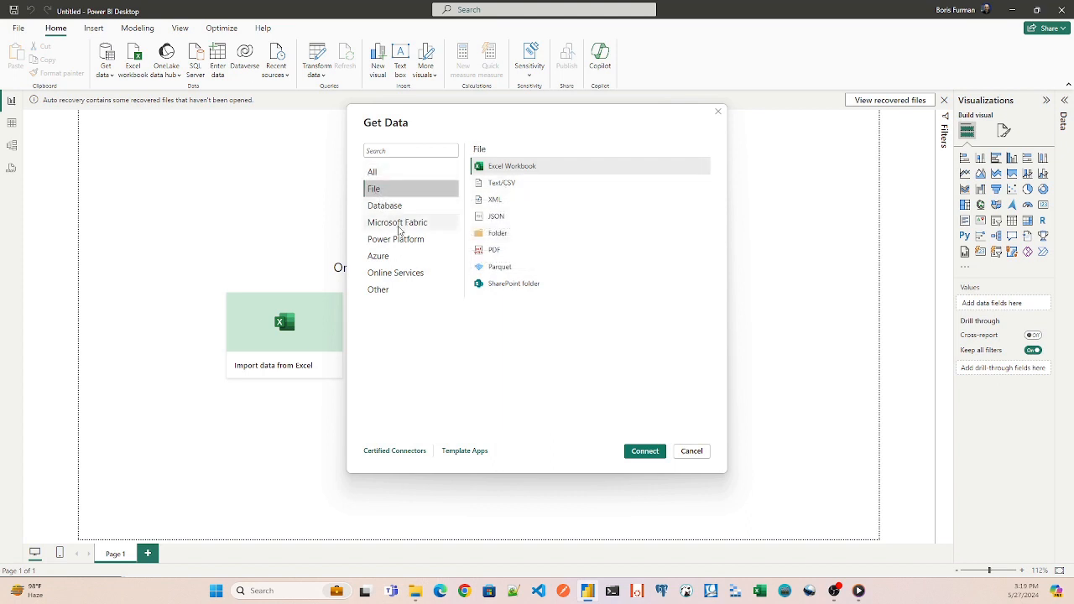
left_click(387, 207)
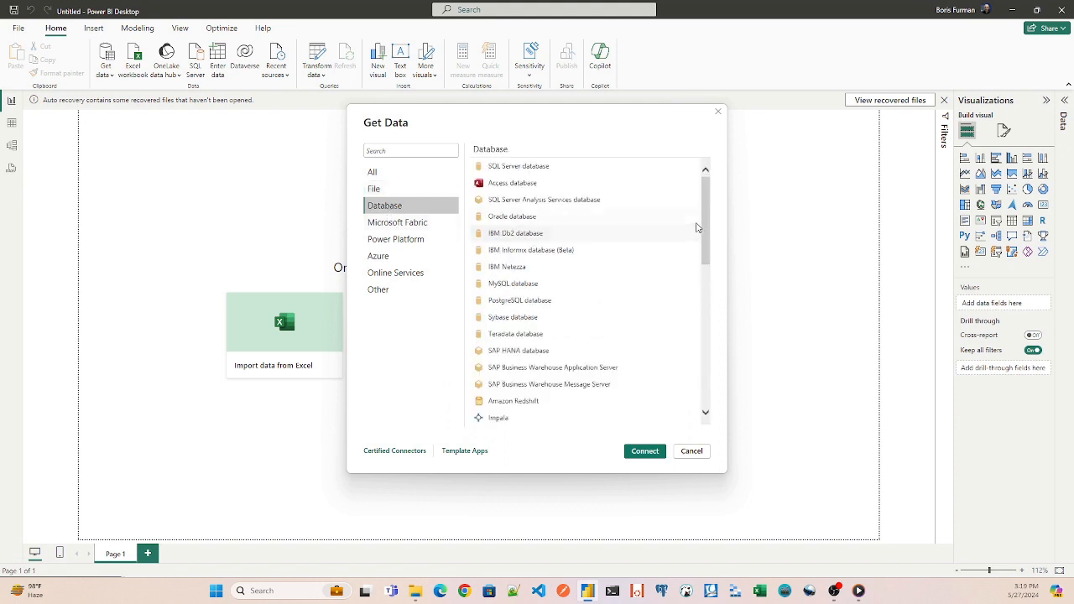
left_click_drag(707, 220, 741, 215)
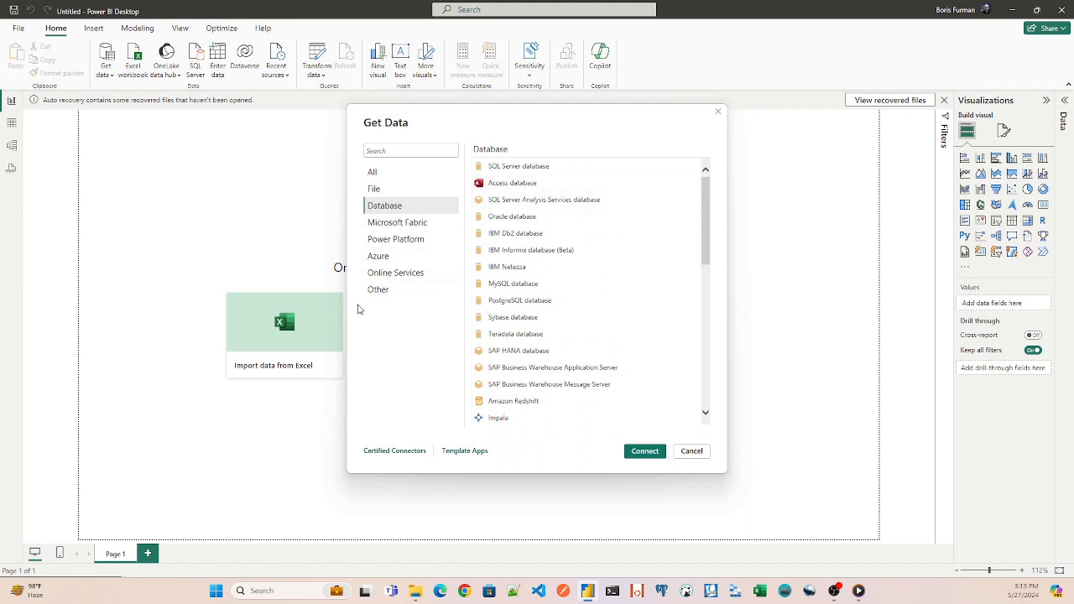
left_click(398, 225)
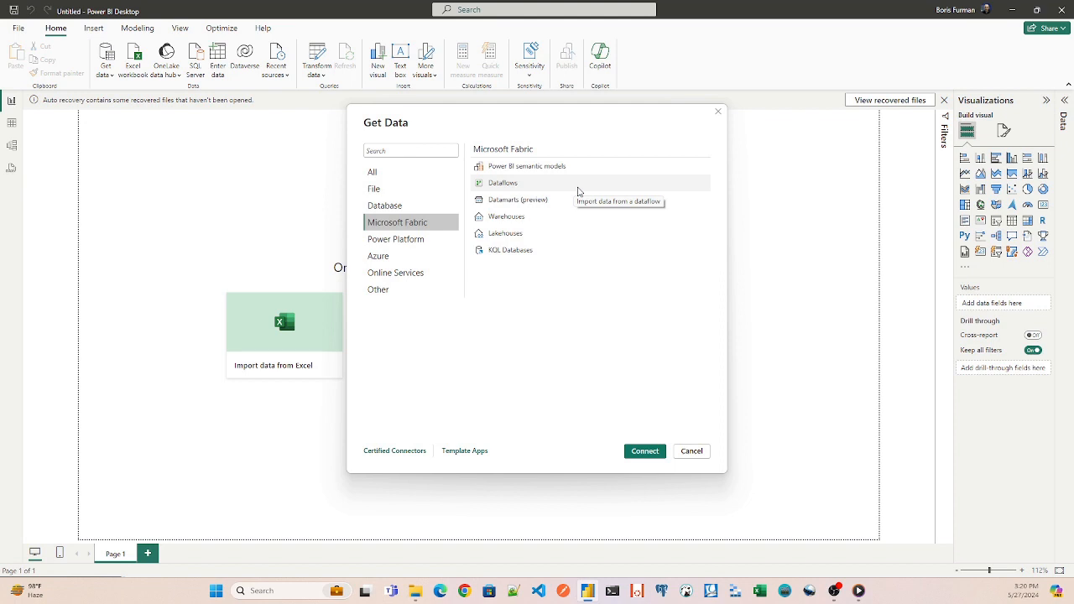
left_click(407, 242)
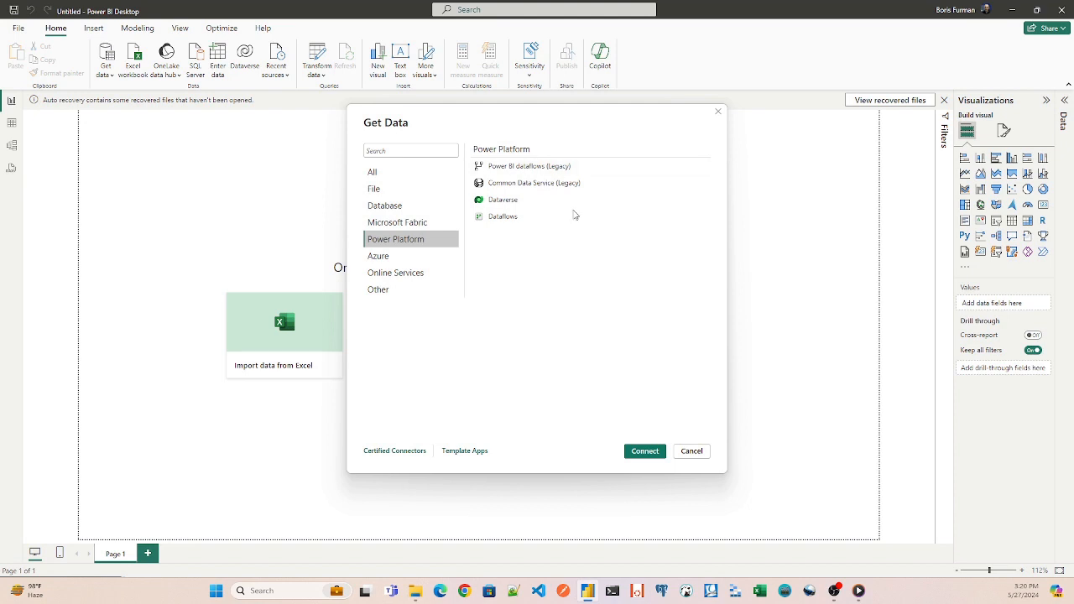
left_click(390, 256)
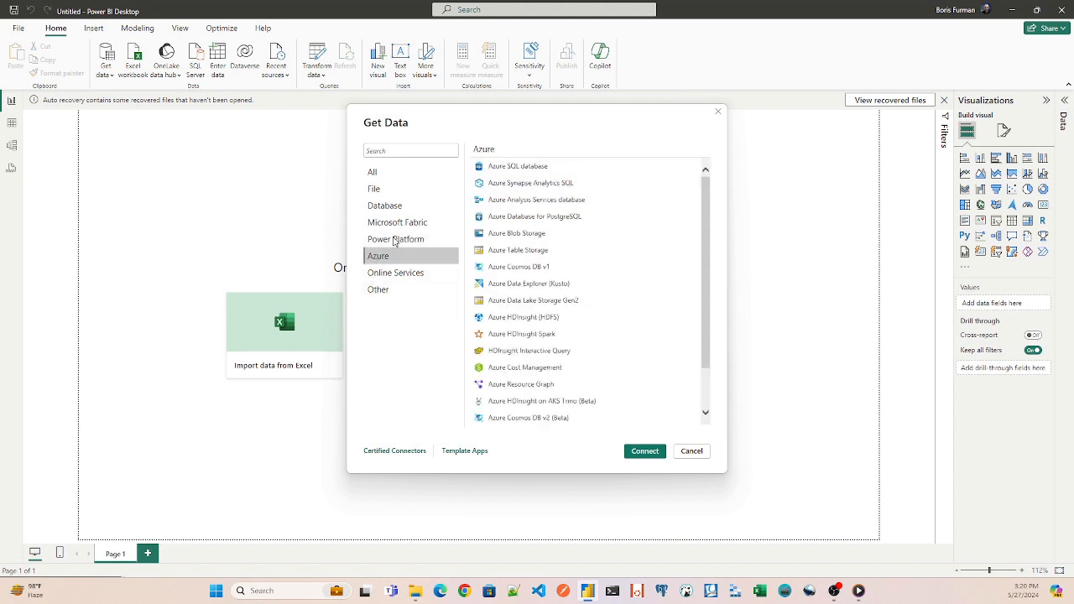
left_click(404, 275)
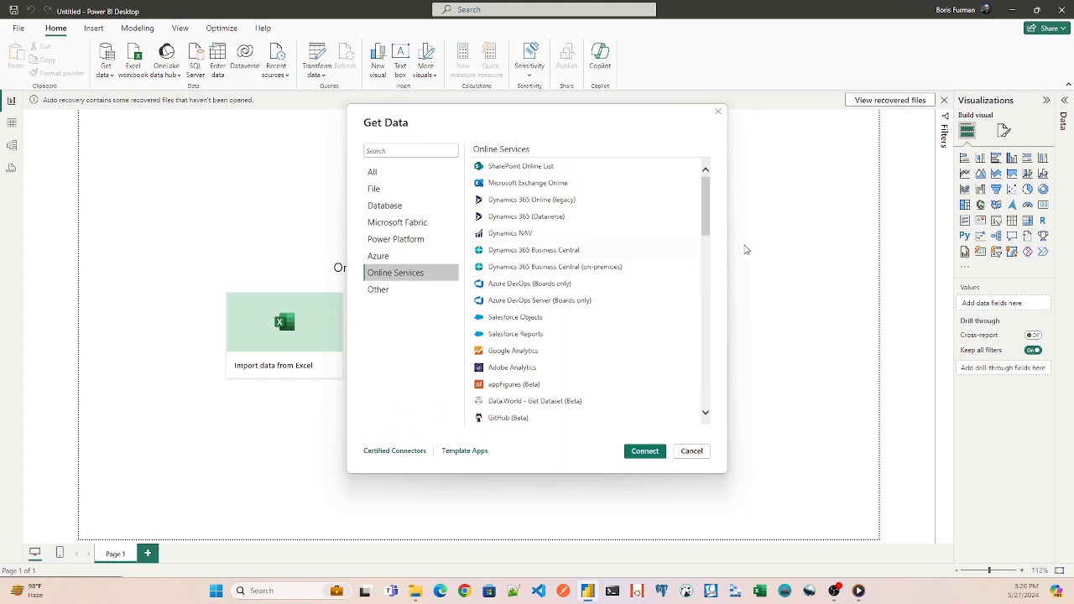
left_click_drag(703, 191, 703, 291)
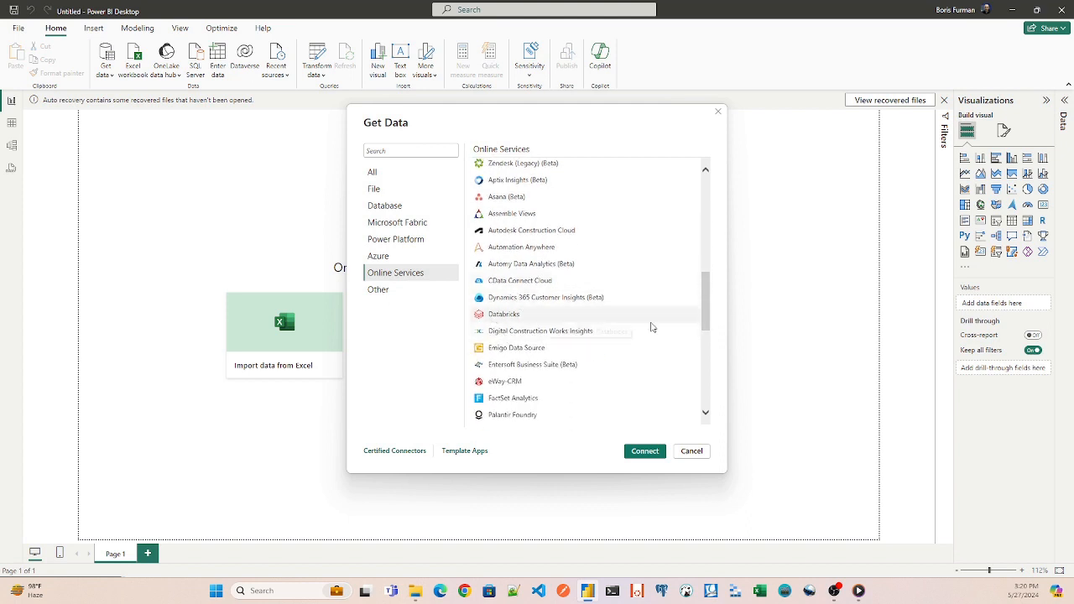
left_click_drag(706, 319, 716, 198)
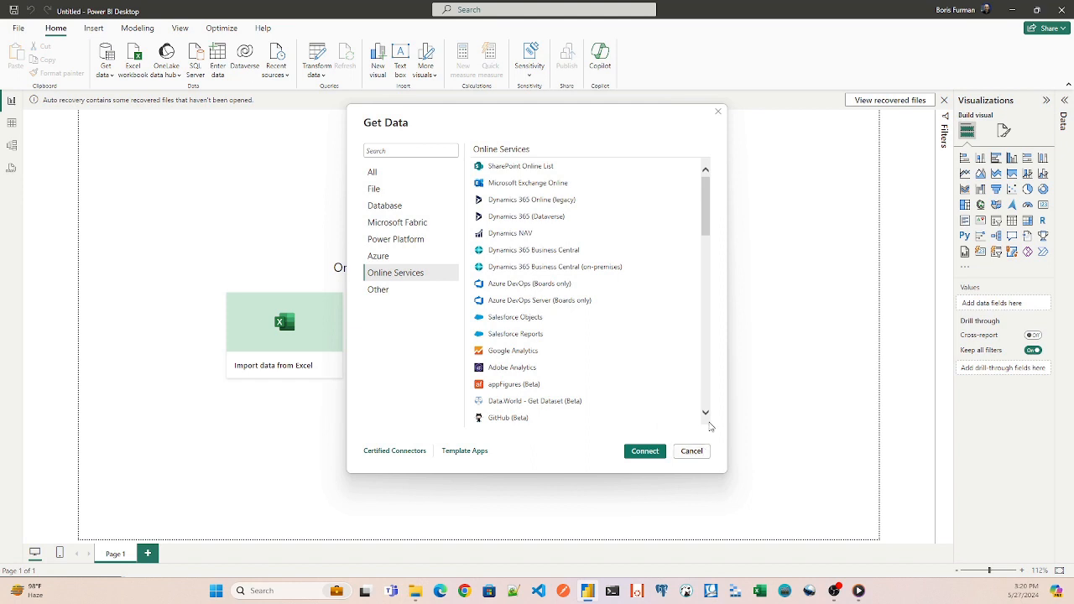
left_click(695, 451)
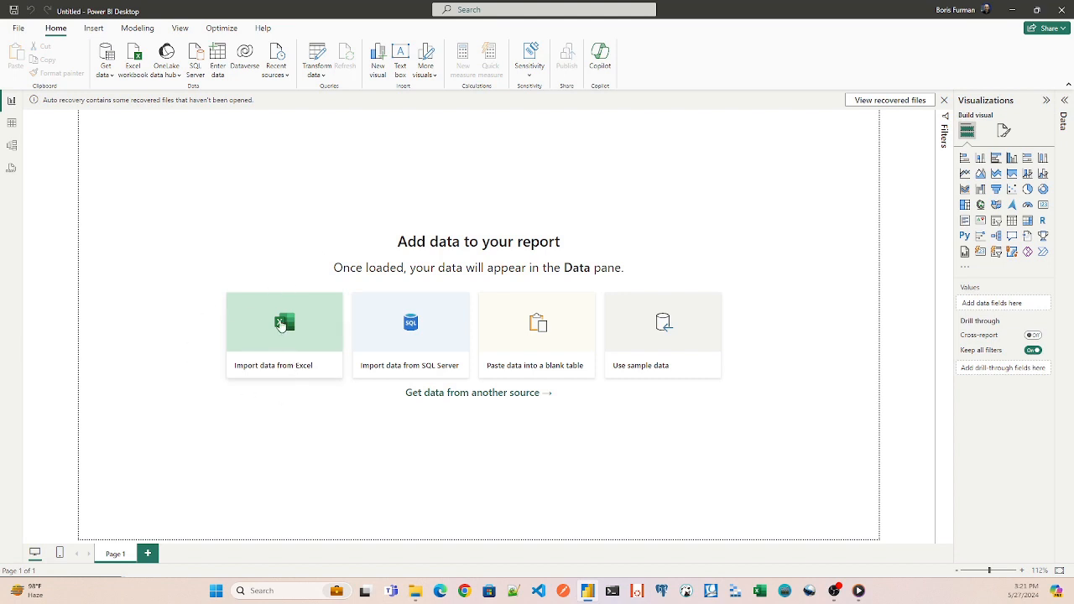
- Bring the Customer, Date, Product, Reseller, Sales, SalesOrder and SalesTerritory tables from AdventureWorksData.xlsx into Power Query for transformation
left_click(285, 325)
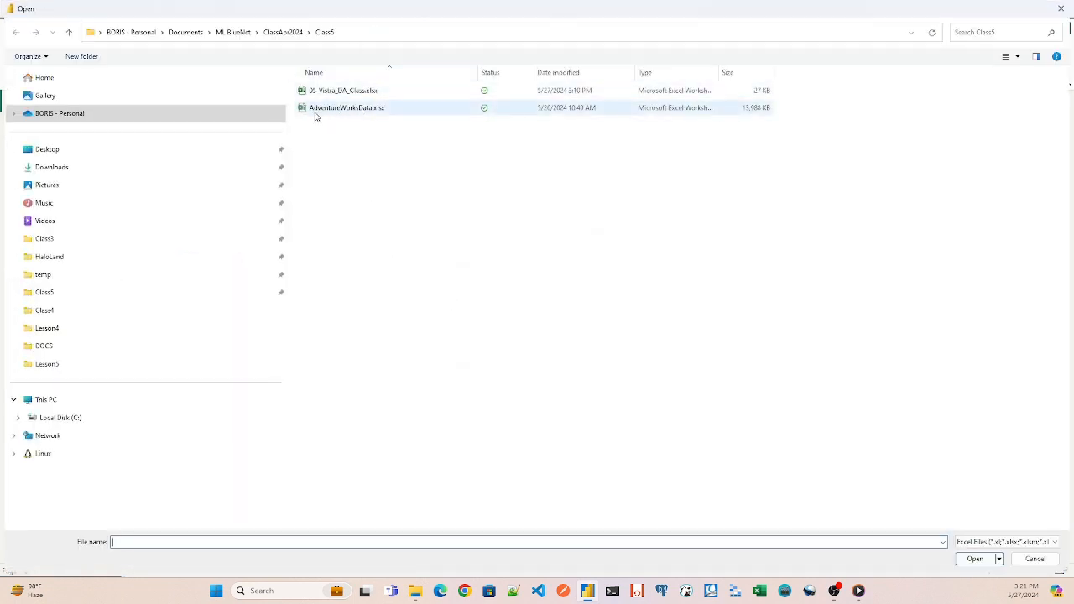
double_click(358, 109)
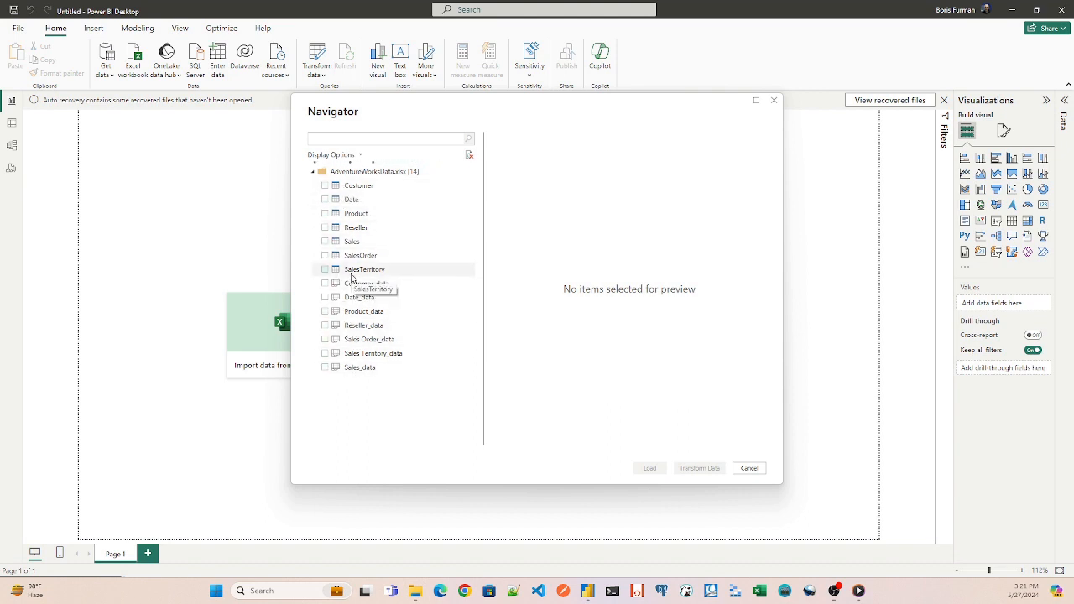
left_click(324, 186)
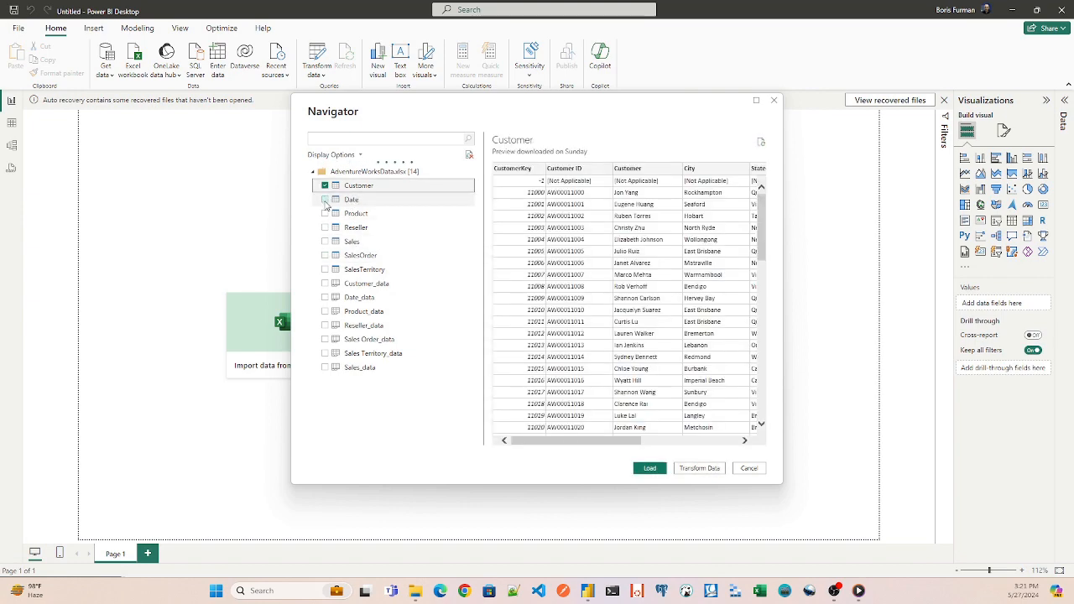
left_click(325, 200)
left_click(325, 213)
left_click(325, 228)
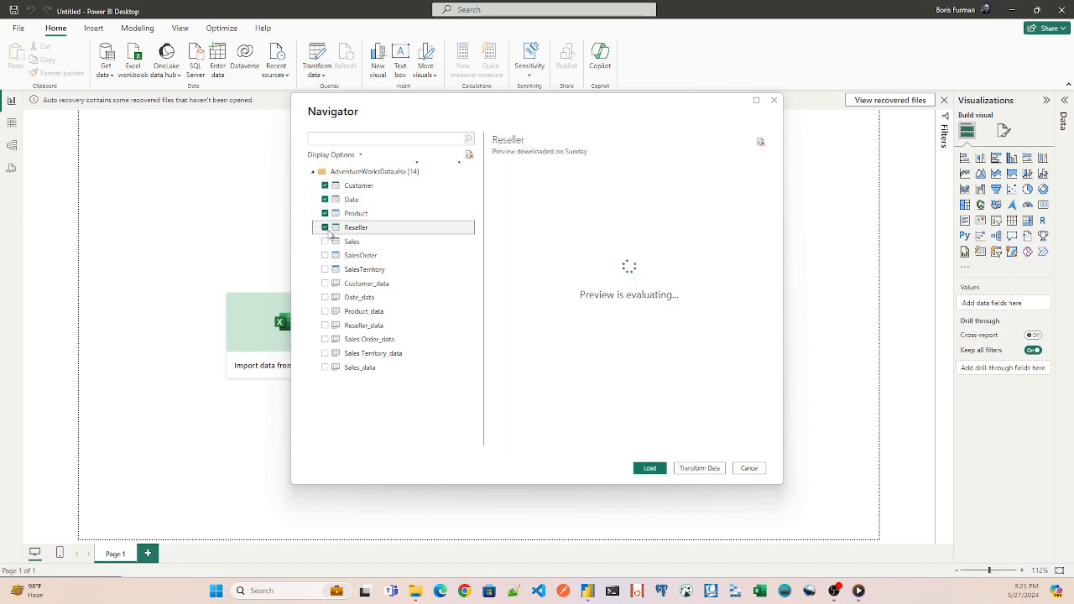
left_click(324, 241)
left_click(325, 255)
left_click(324, 269)
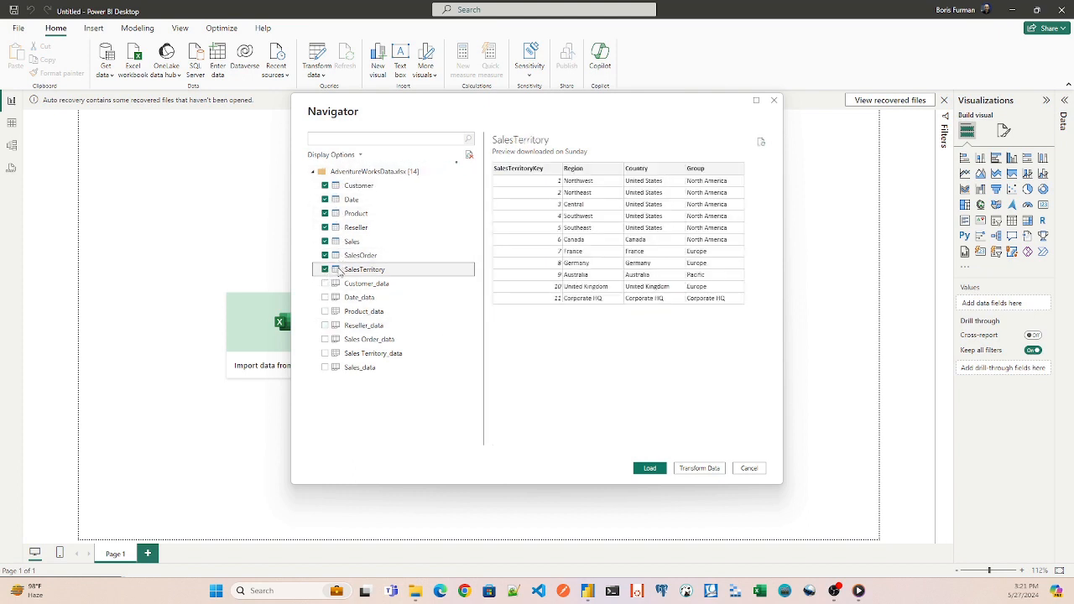
left_click(705, 469)
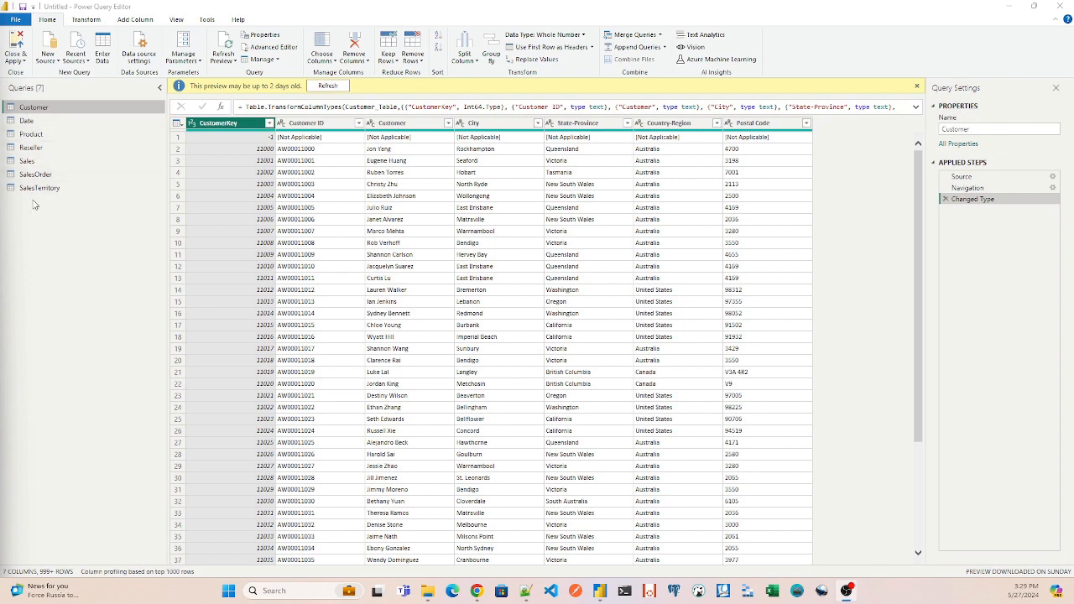
- Review the data of all imported queries and examine the column data types in the Customer and Date queries
left_click(27, 120)
left_click(30, 134)
left_click(31, 148)
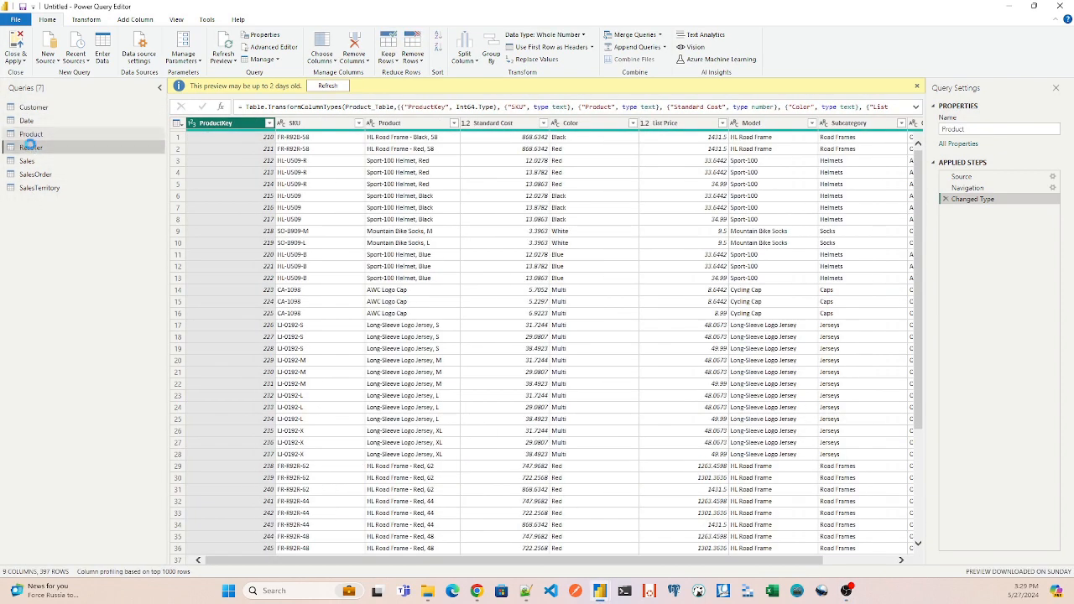
left_click(26, 161)
left_click(35, 174)
left_click(36, 188)
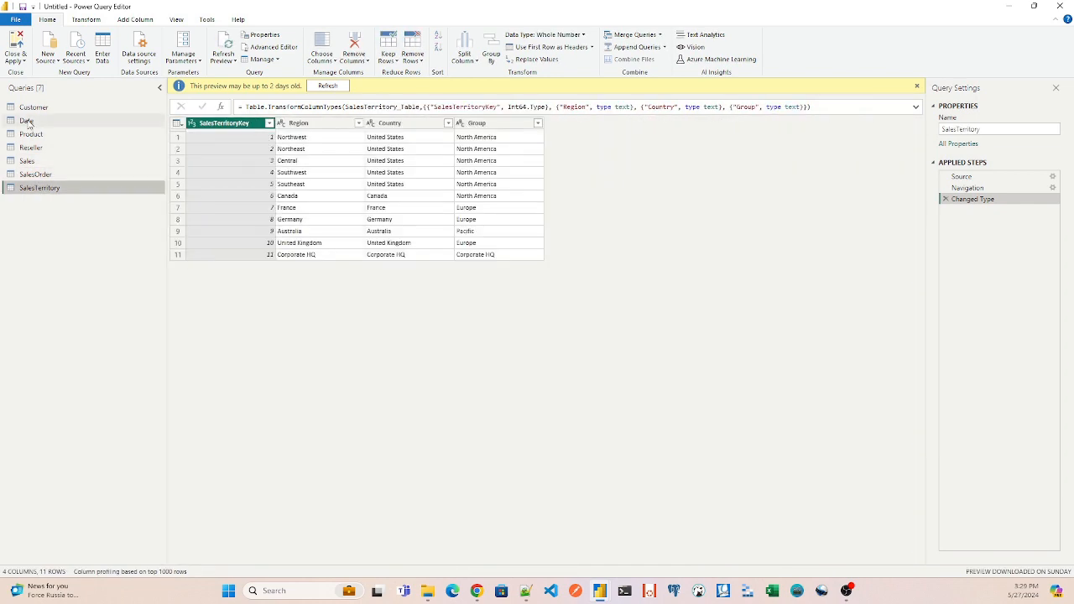
left_click(33, 107)
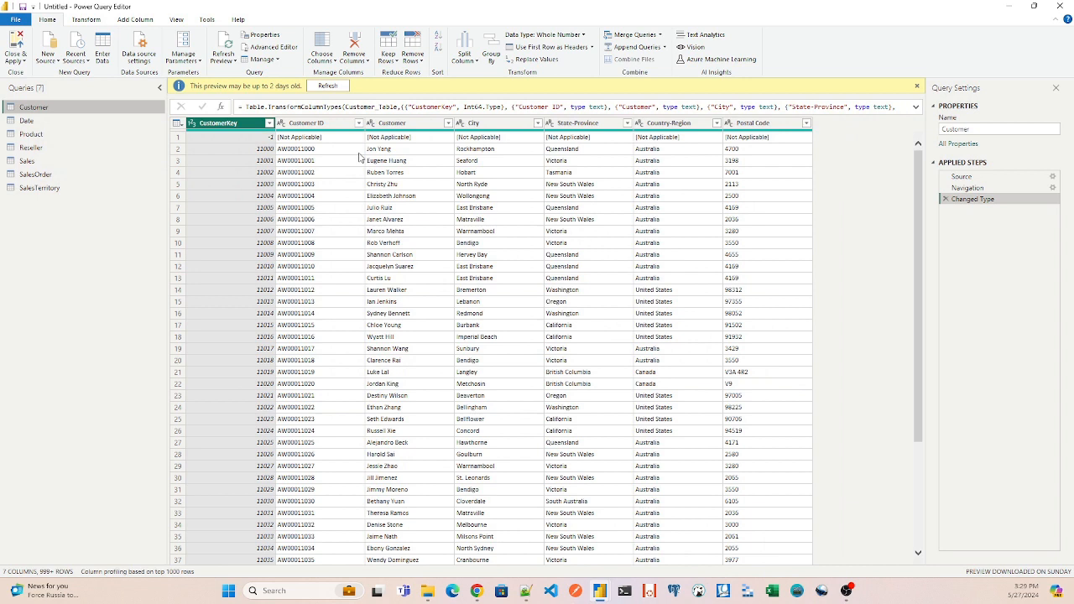
left_click(192, 124)
left_click(192, 125)
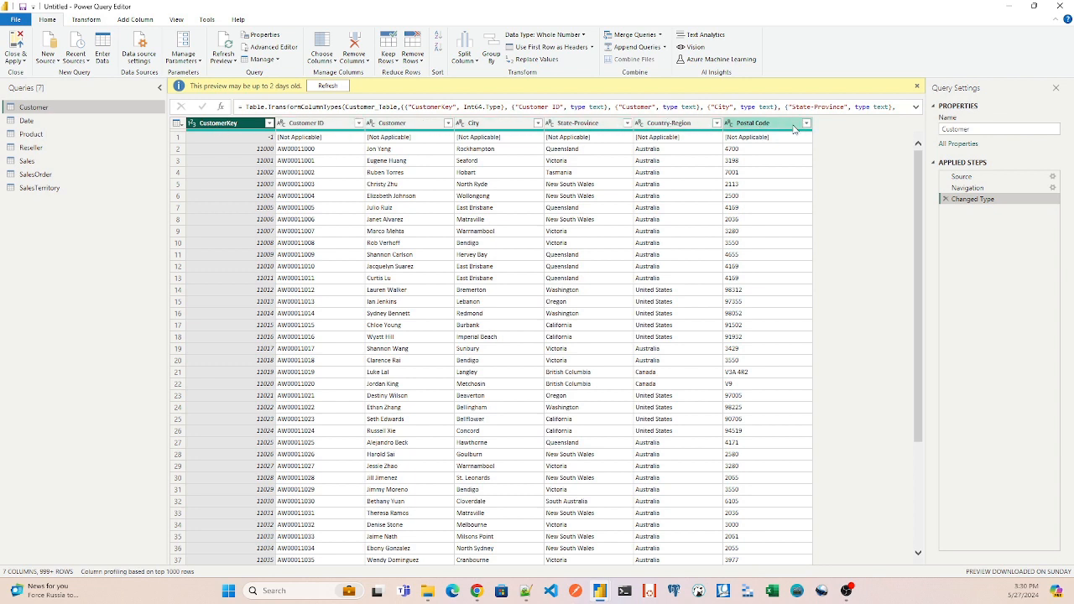
left_click(27, 121)
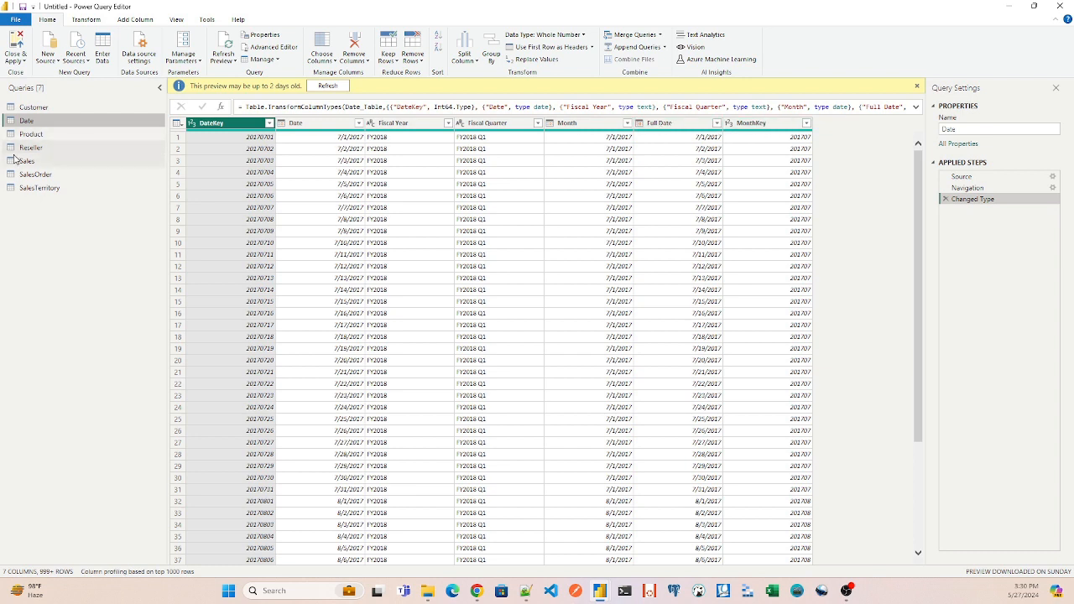
- Change the Product query's Standard Cost column to the fixed decimal number type, replacing the current conversion
left_click(32, 134)
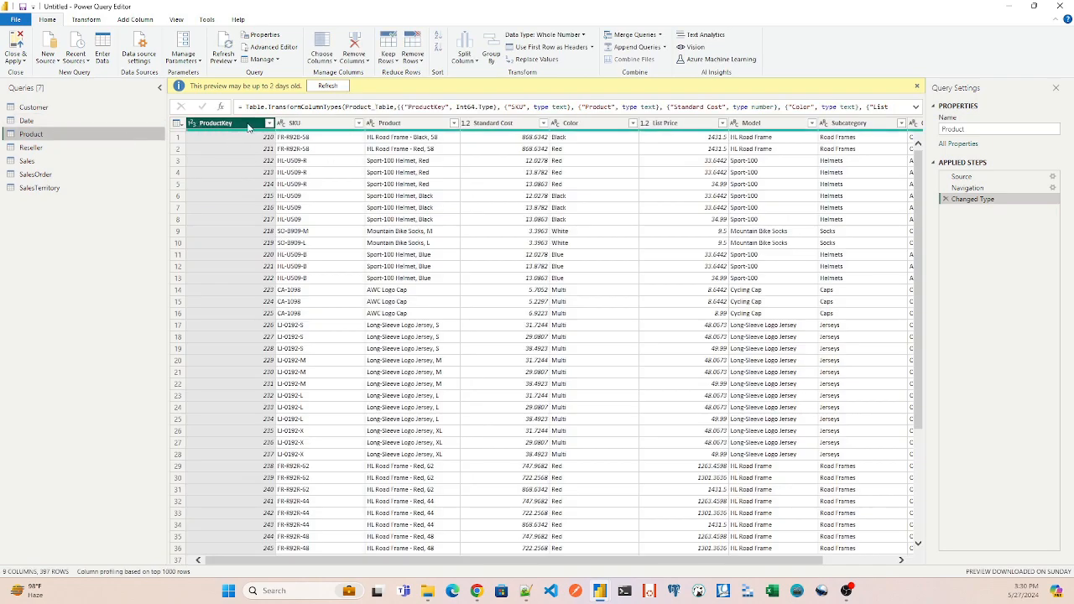
left_click(466, 123)
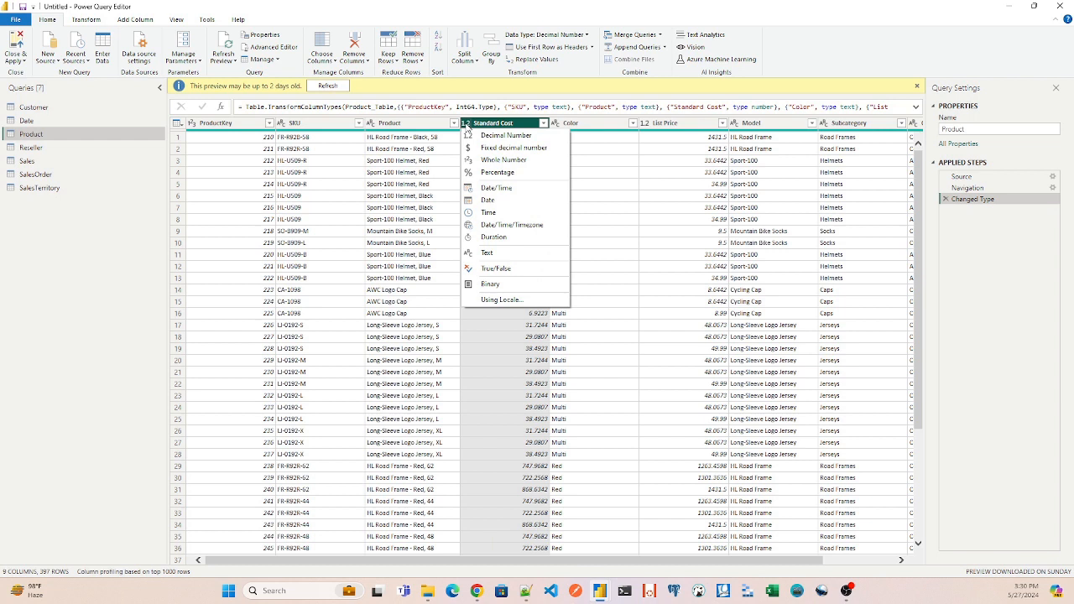
left_click(466, 125)
left_click(465, 126)
left_click(506, 151)
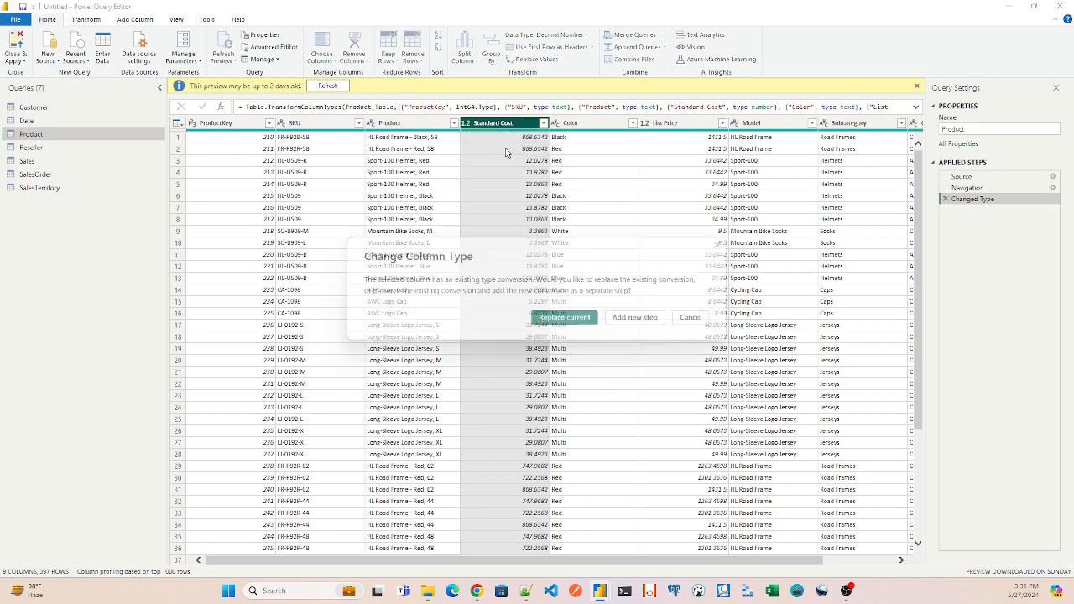
left_click(574, 321)
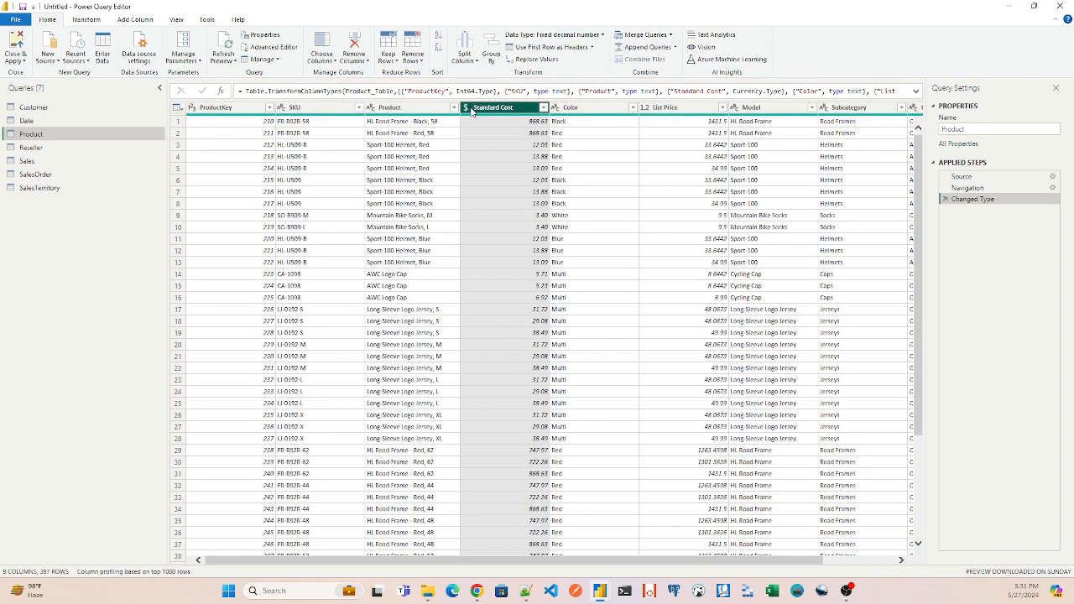
- Change the Product query's List Price column to the fixed decimal number type, replacing the current conversion
left_click(467, 109)
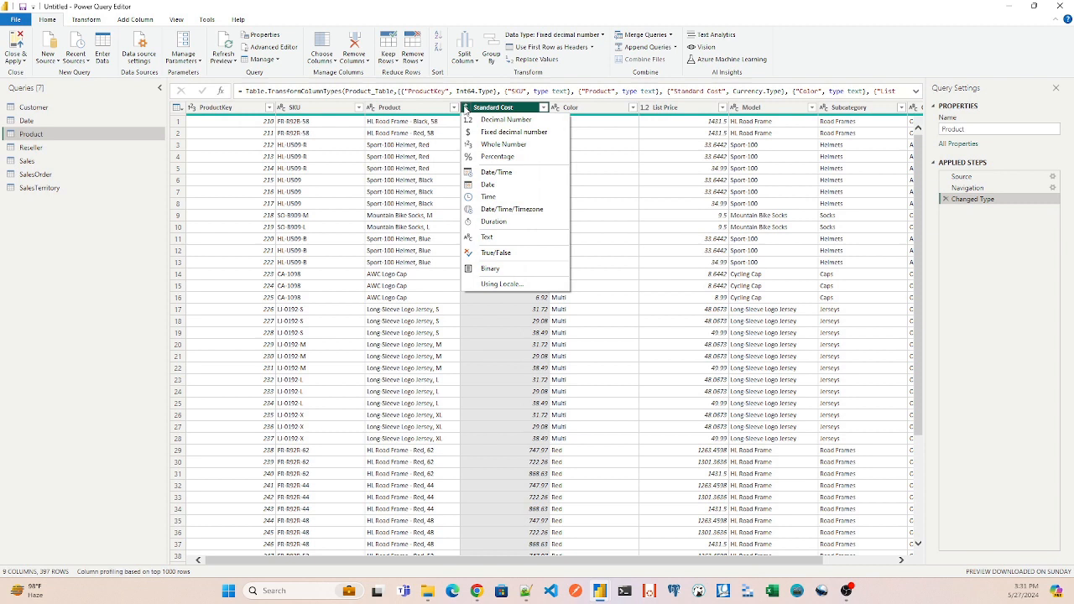
left_click(607, 127)
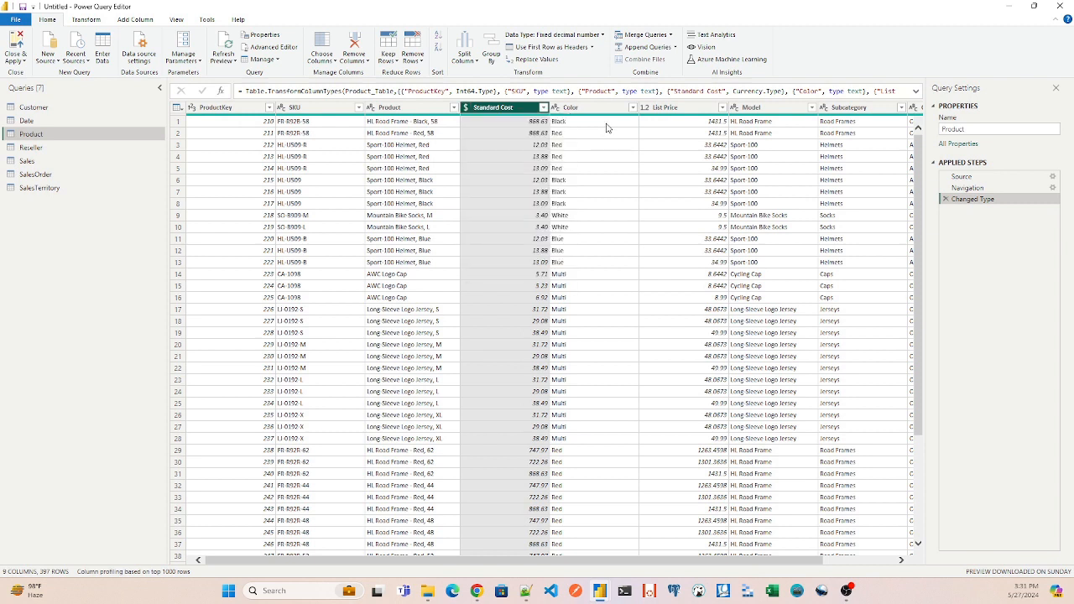
left_click(647, 108)
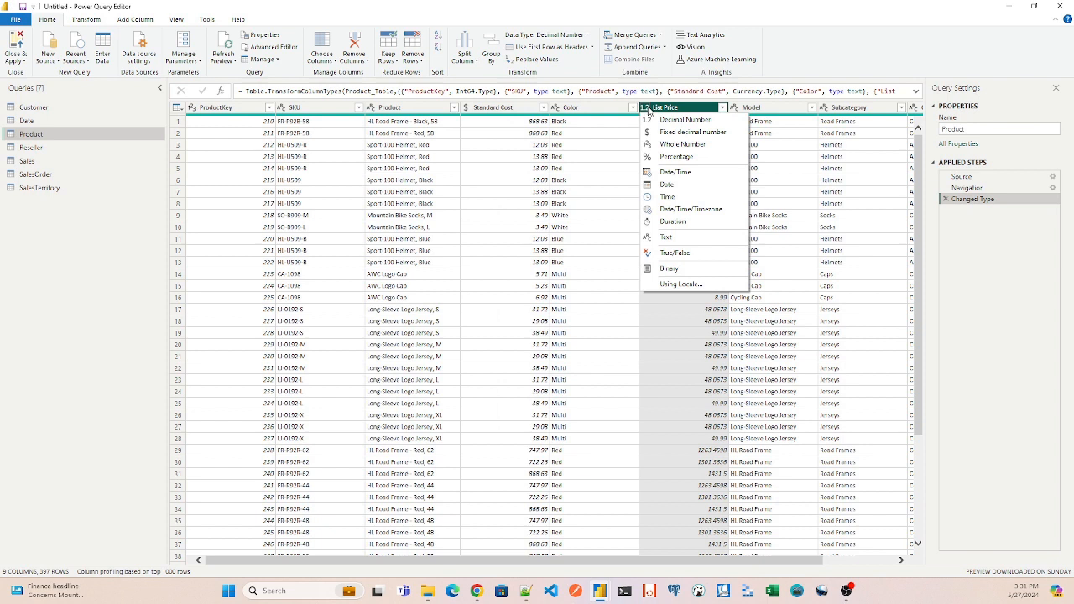
left_click(661, 133)
left_click(573, 319)
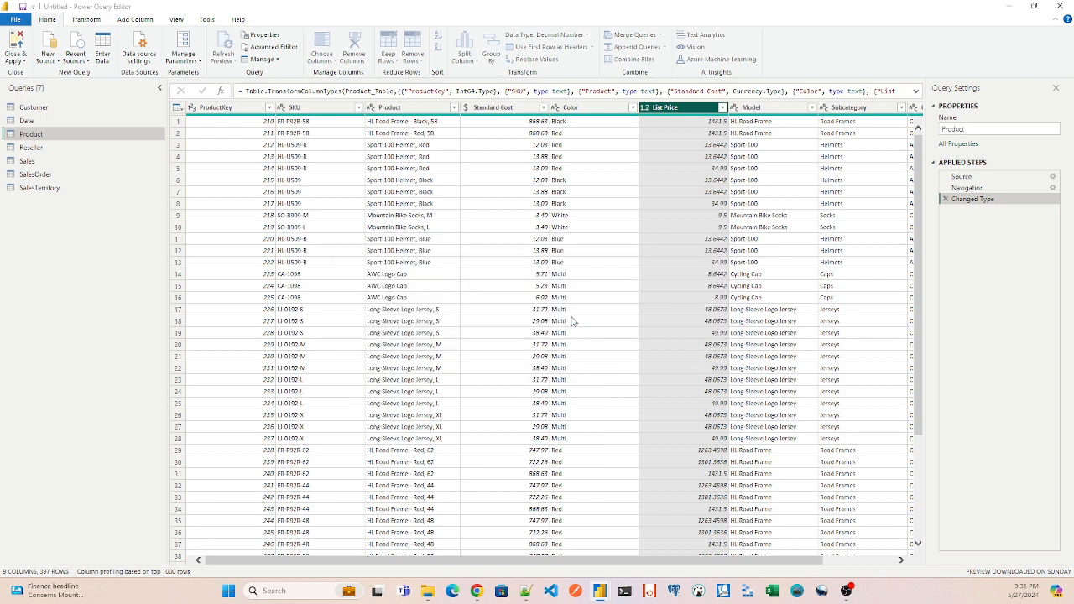
- Review the column data types of the remaining Product columns and of the Reseller query
left_click(773, 112)
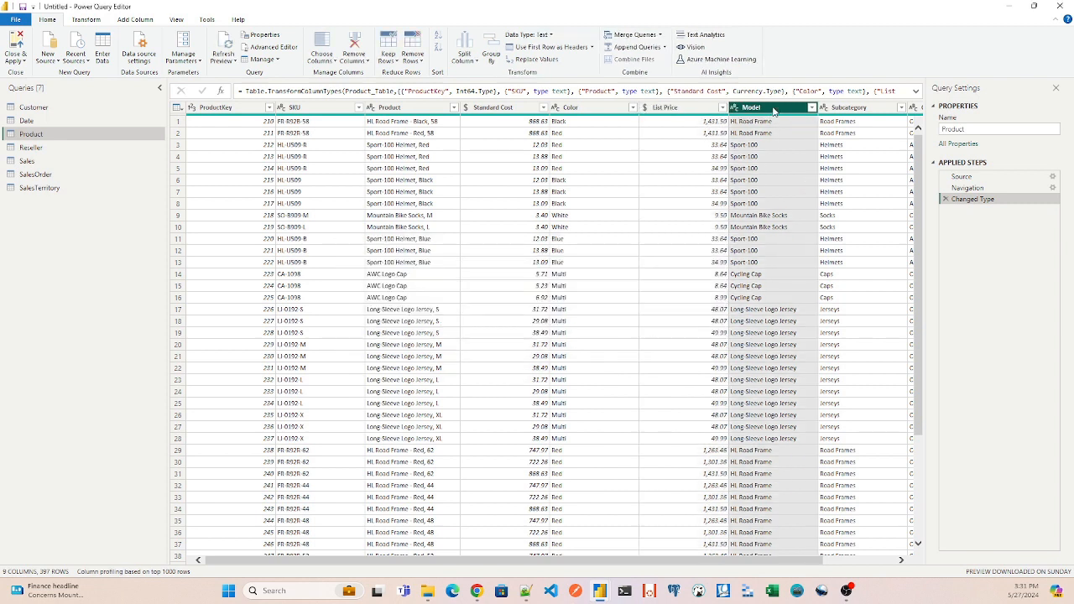
scroll(799, 563, "right", 2)
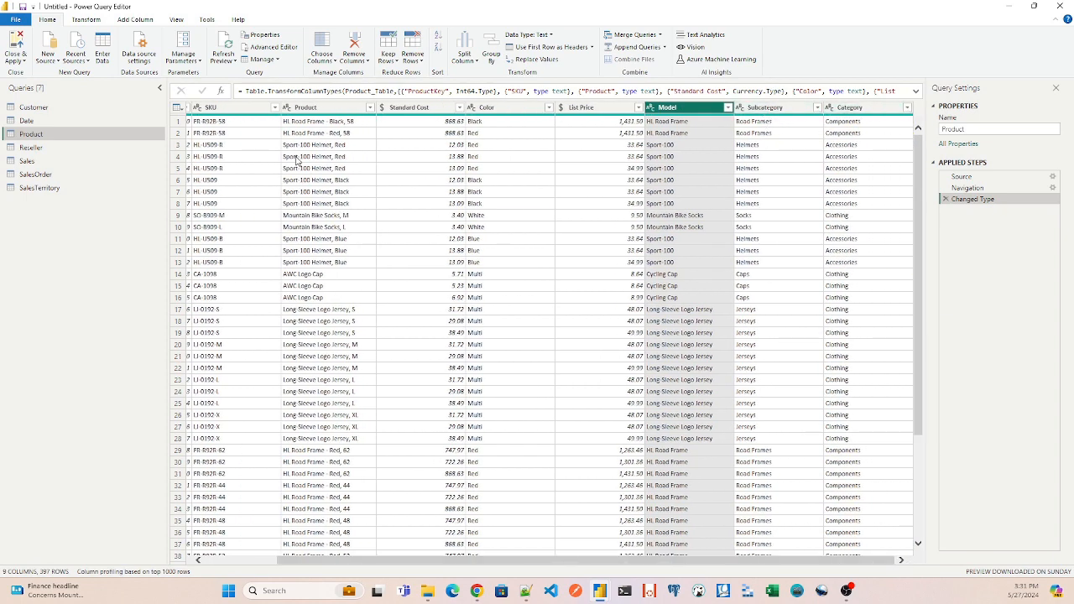
left_click(50, 147)
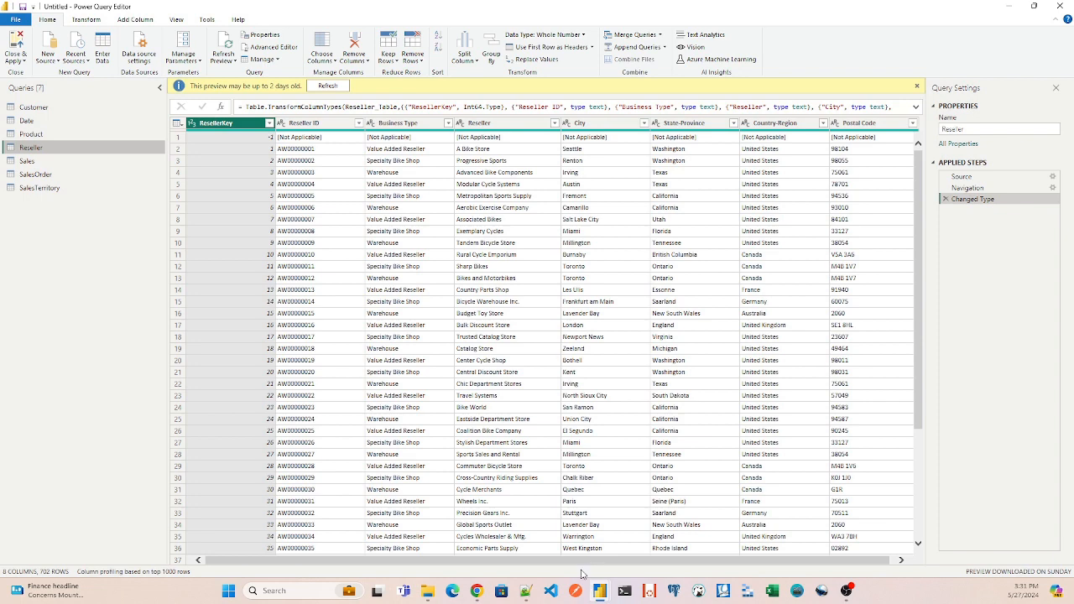
left_click_drag(601, 559, 748, 555)
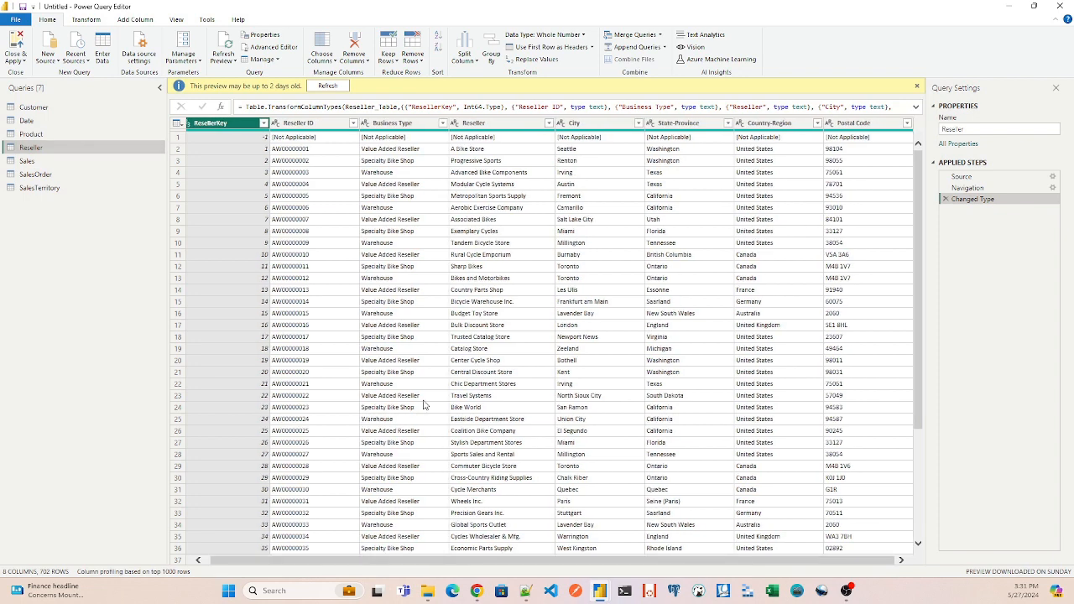
- Change the Sales query's Unit Price and Extended Amount columns to the fixed decimal number type, replacing their current conversions
left_click(18, 161)
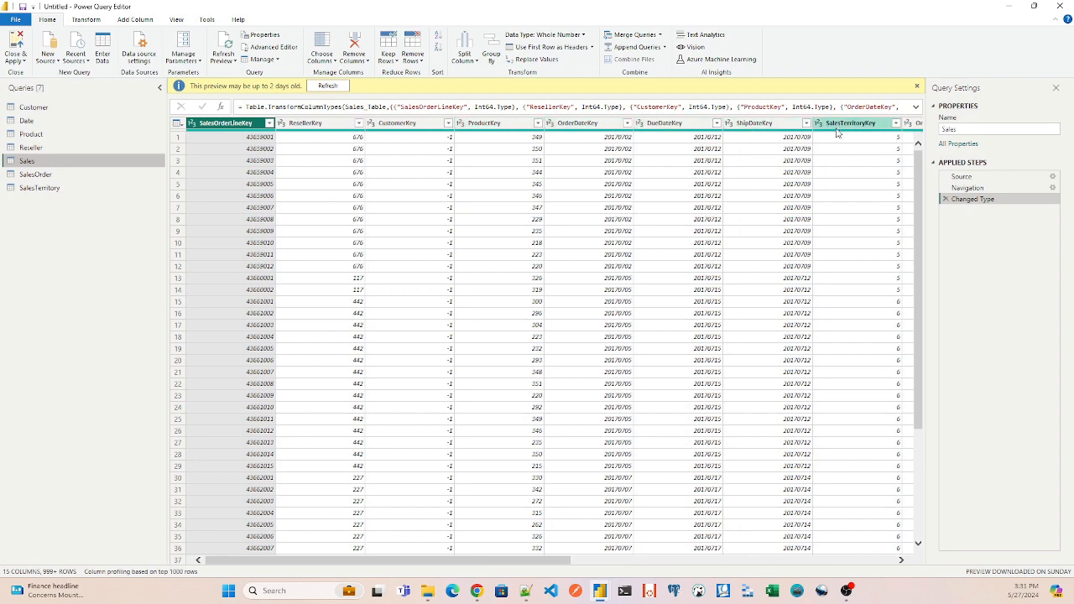
left_click_drag(547, 565, 766, 569)
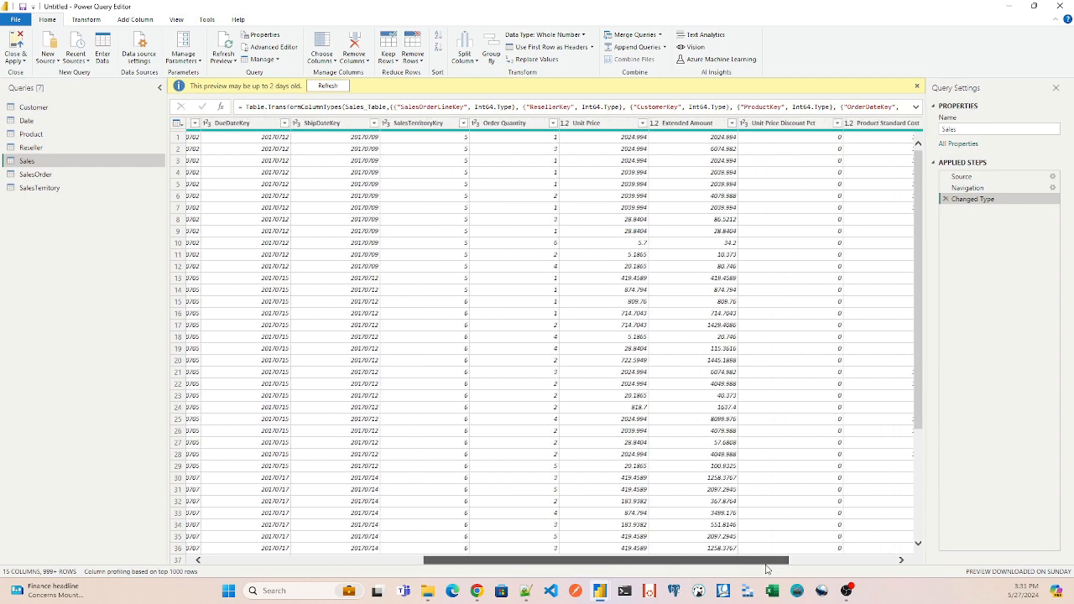
left_click(565, 124)
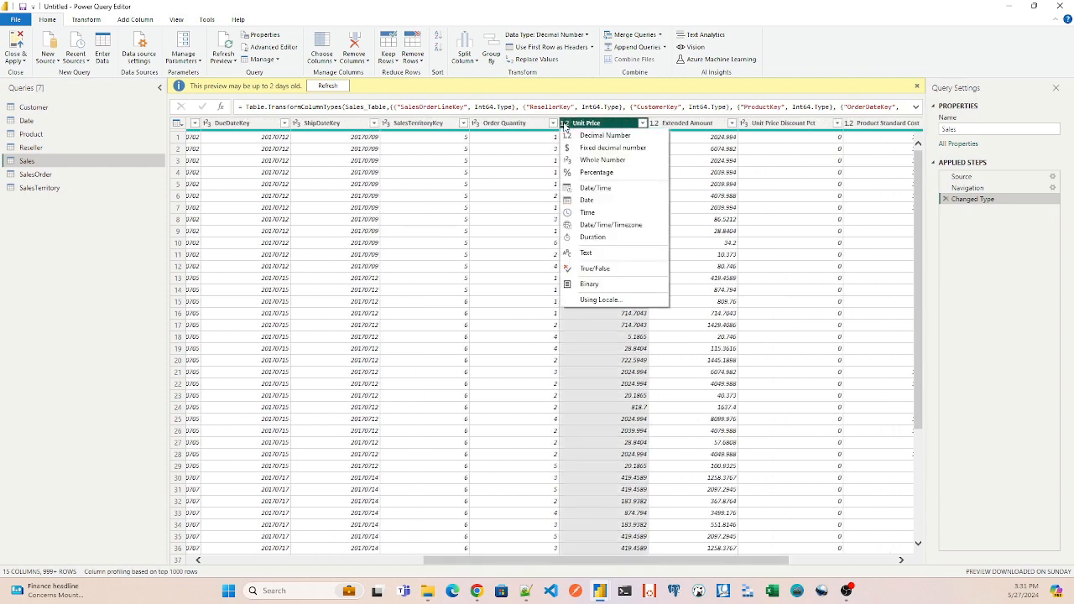
left_click(572, 148)
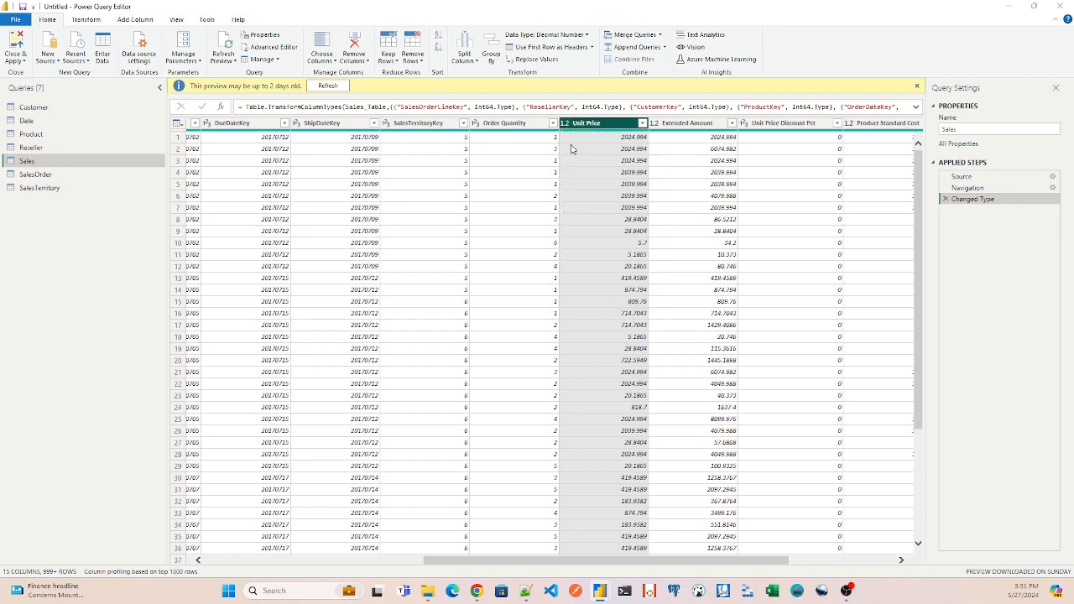
left_click(563, 317)
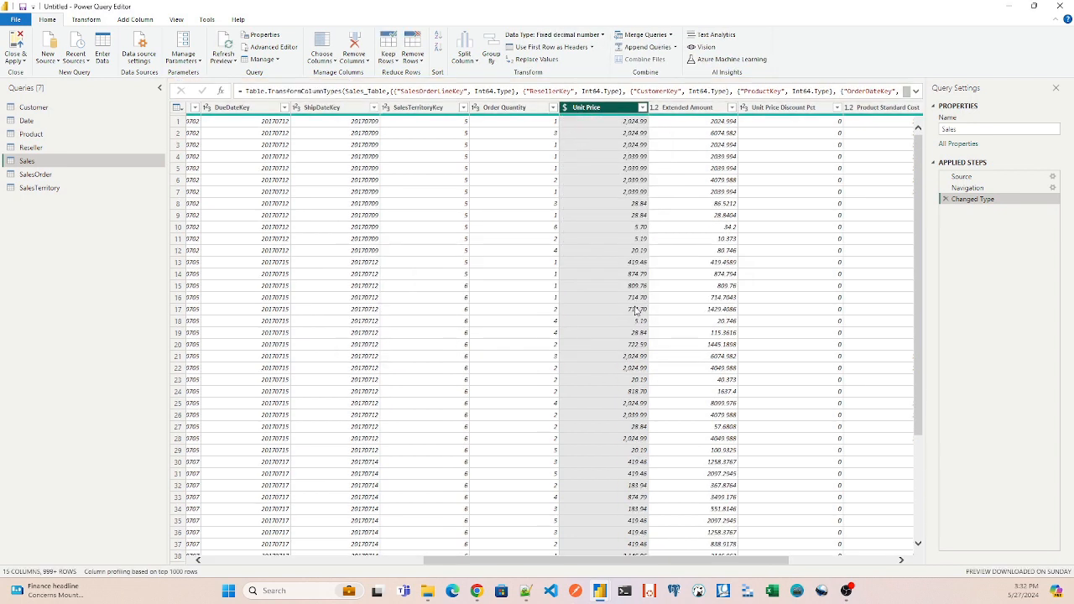
left_click(689, 109)
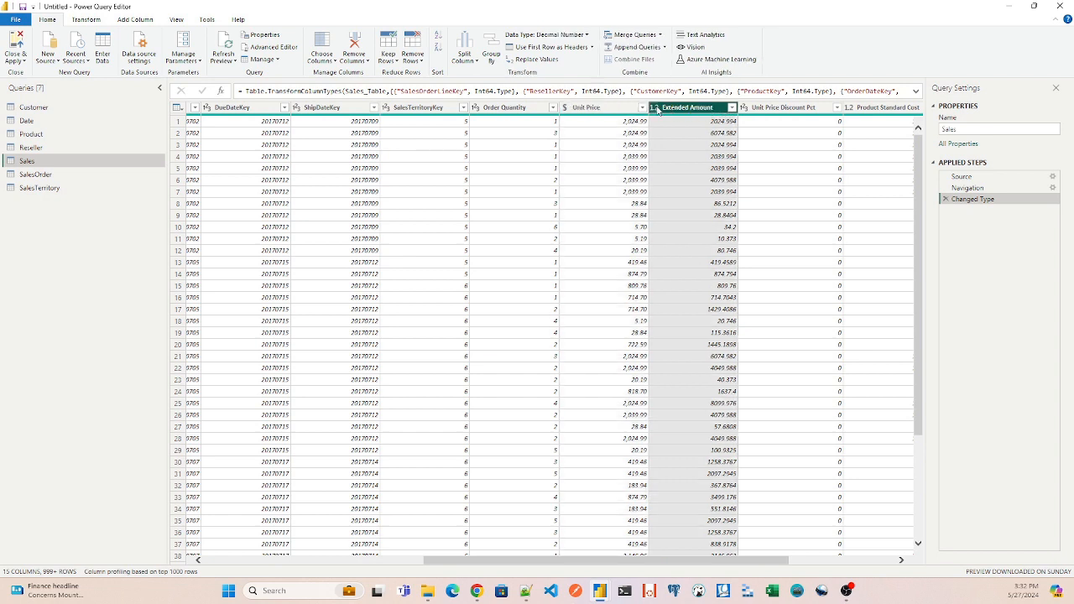
left_click(653, 107)
left_click(668, 134)
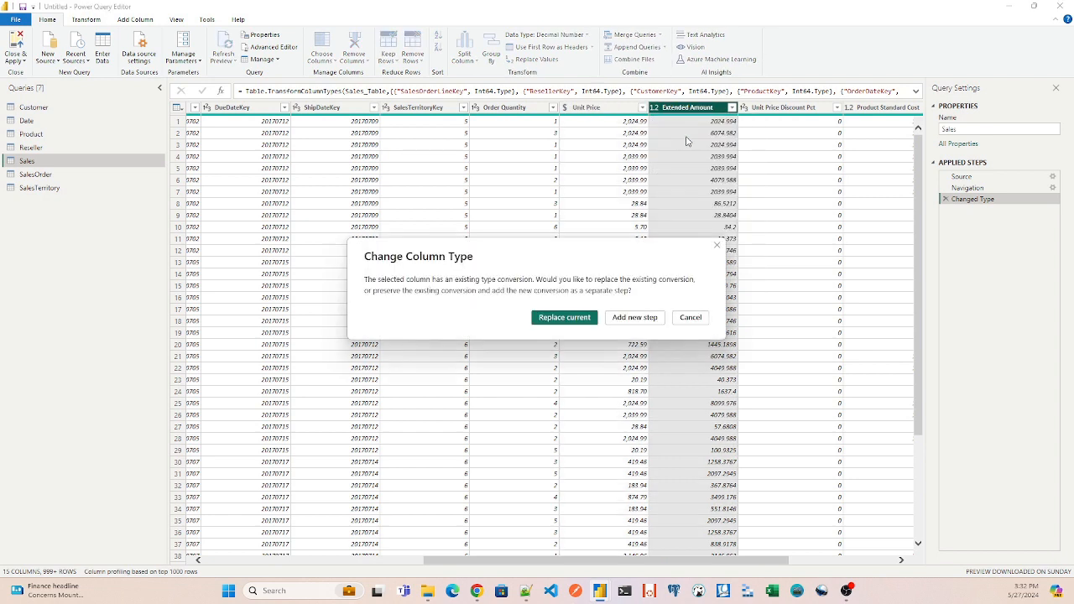
left_click(580, 322)
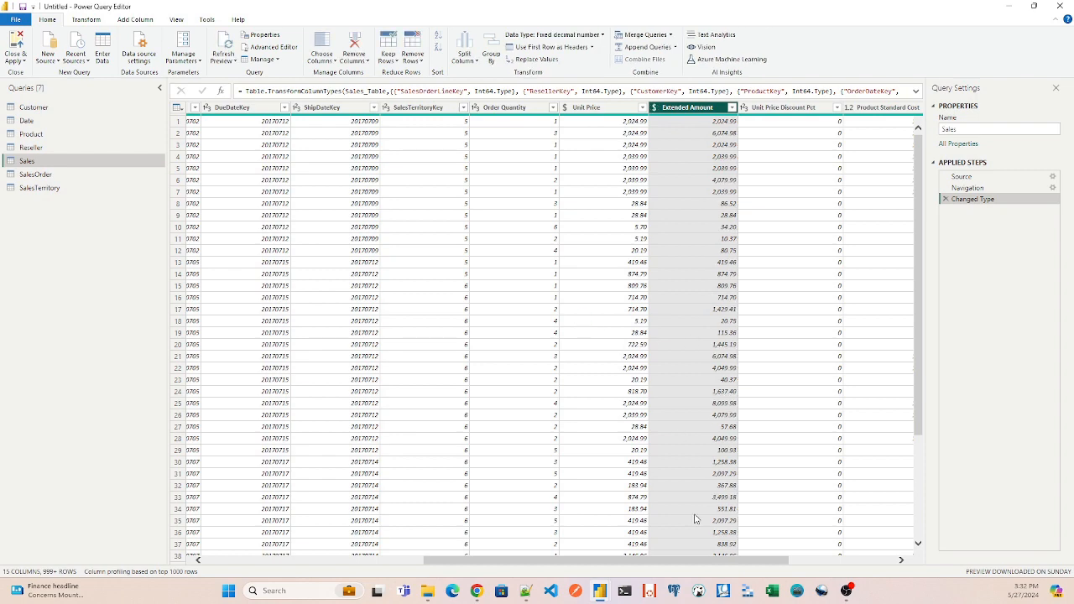
- Change the Sales query's Unit Price Discount Pct column to the percentage type, replacing the current conversion
left_click_drag(717, 566, 849, 575)
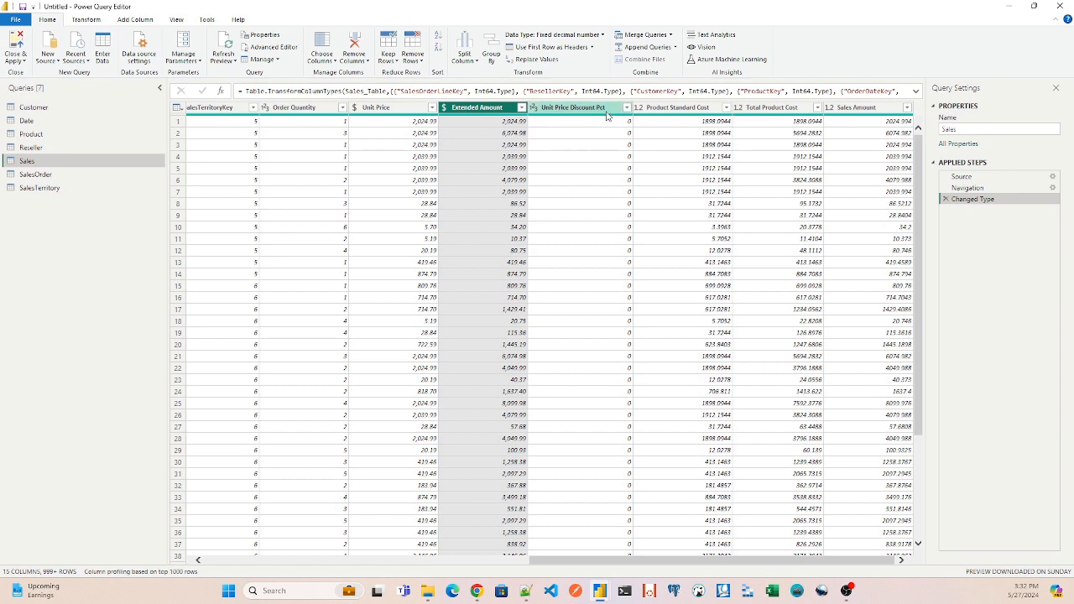
left_click(532, 109)
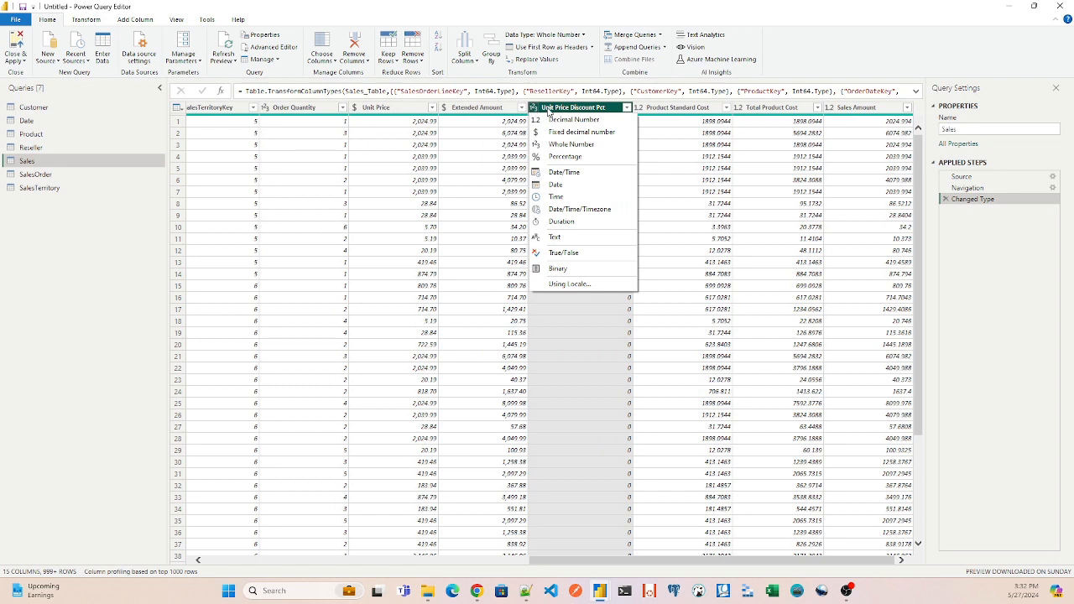
left_click(556, 157)
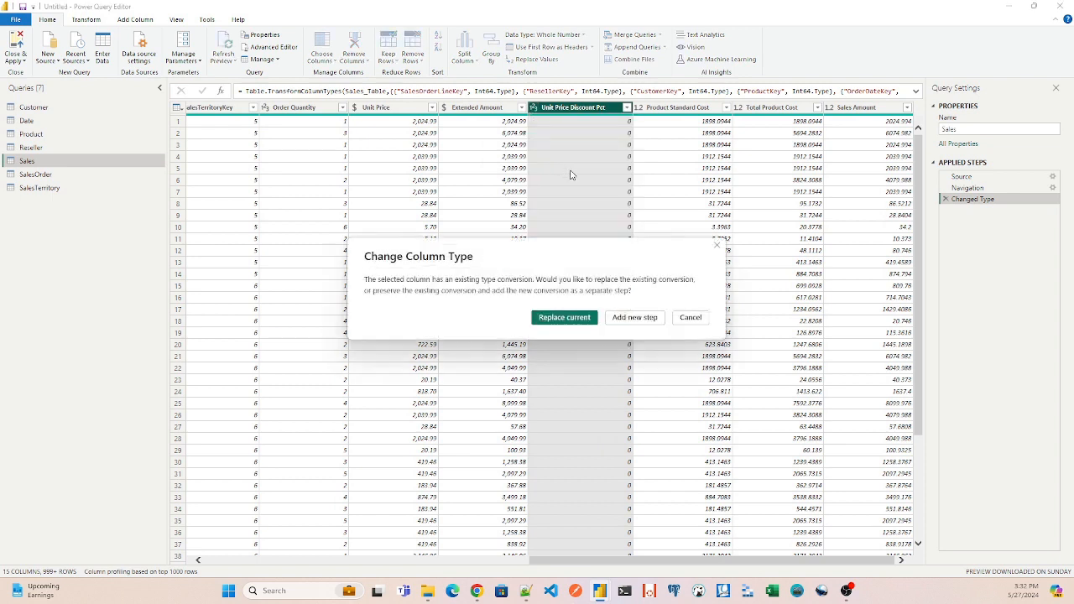
left_click(576, 319)
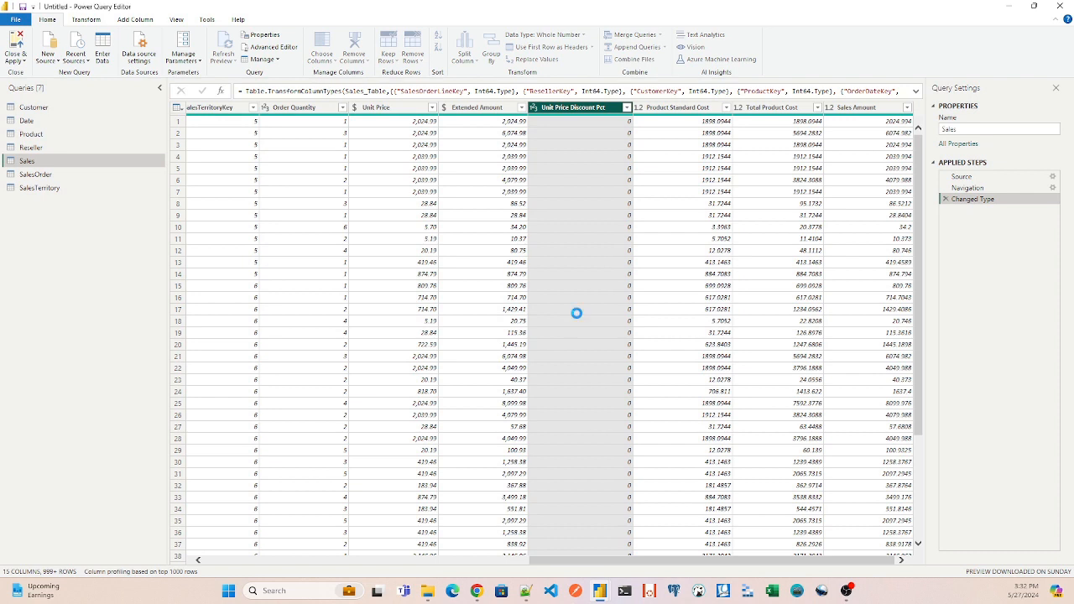
- Change the Sales query's Product Standard Cost and Total Product Cost columns to the fixed decimal number type, replacing their current conversions
left_click(715, 108)
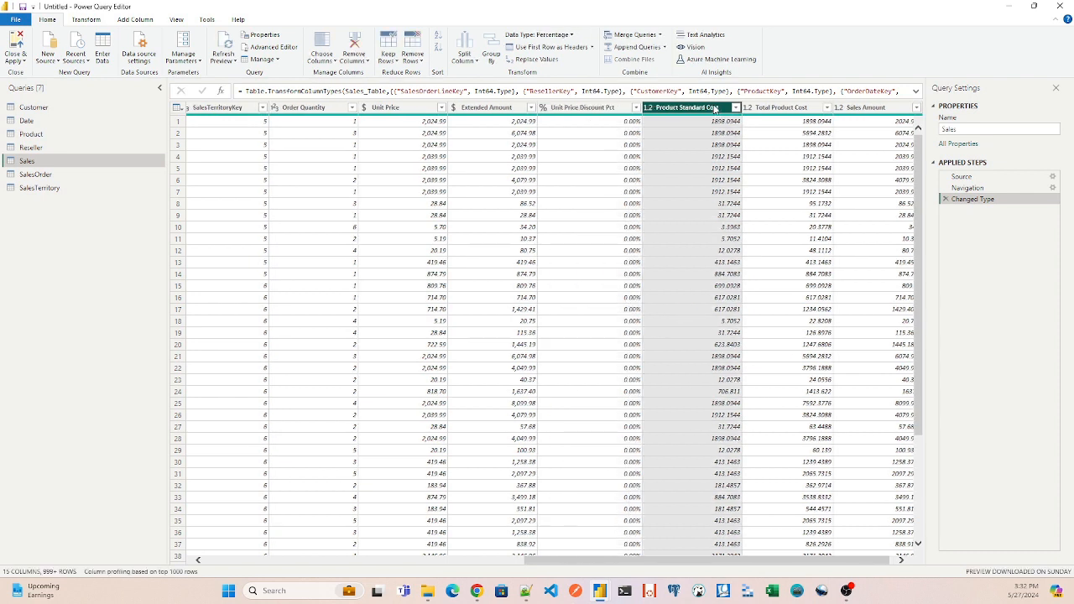
left_click(647, 109)
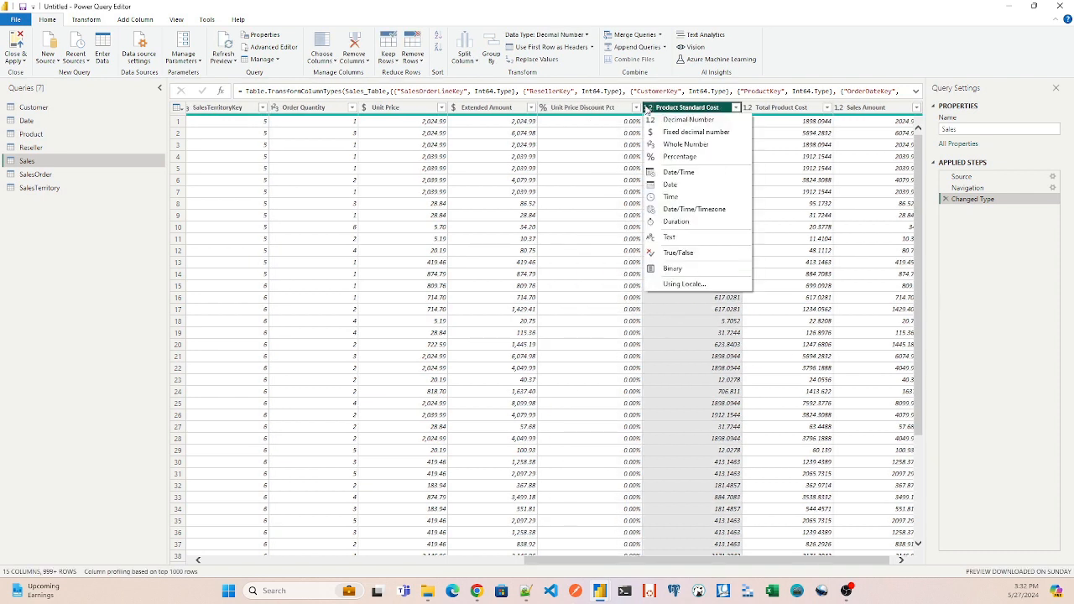
left_click(665, 132)
left_click(573, 321)
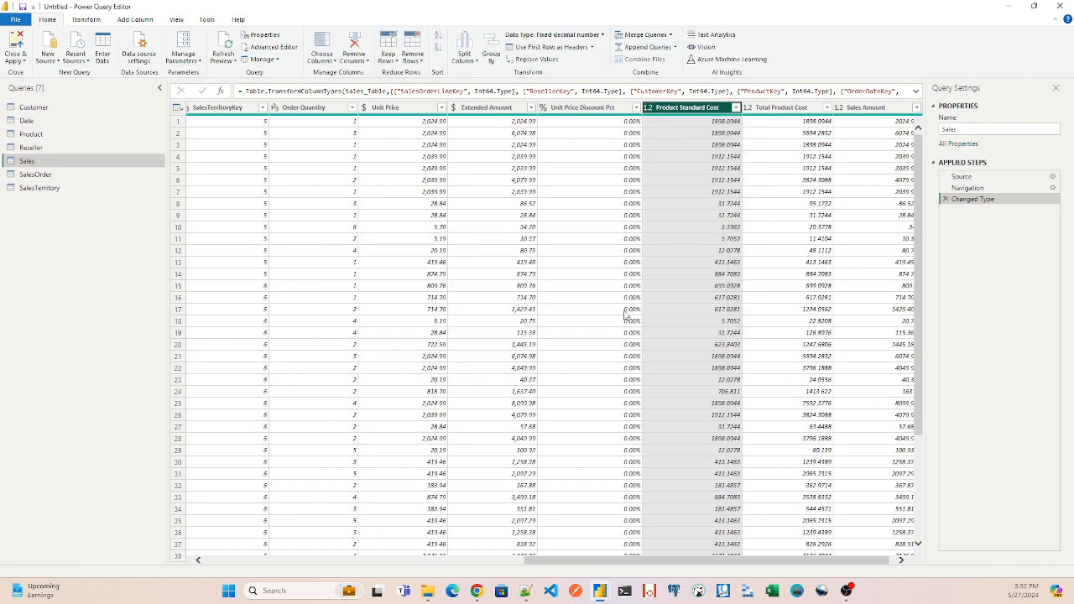
left_click(749, 107)
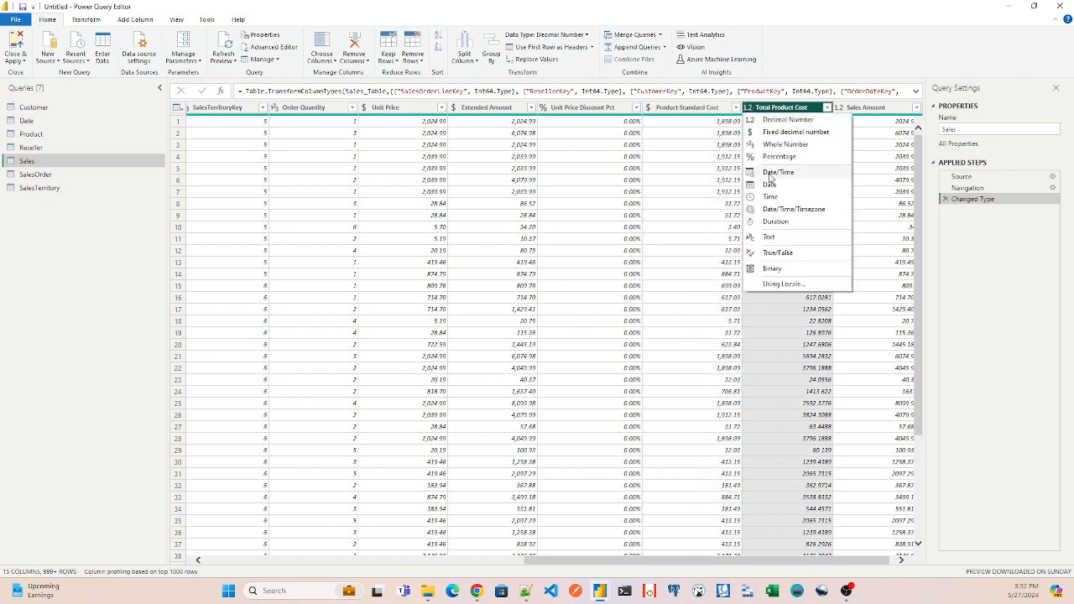
left_click(779, 134)
left_click(560, 320)
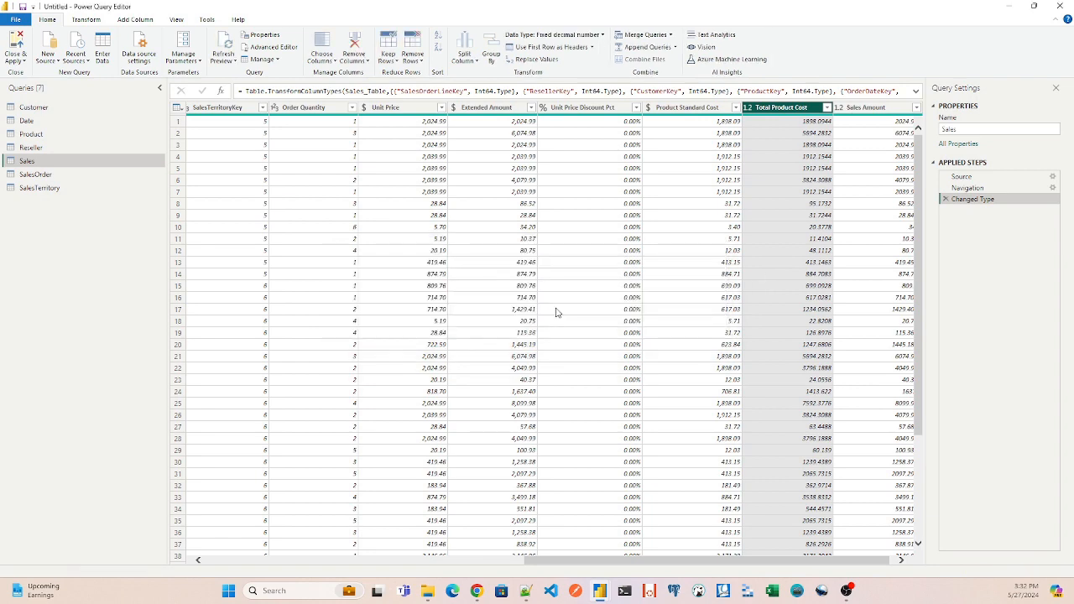
- Change the Sales query's Sales Amount column to the fixed decimal number type, replacing the current conversion
left_click_drag(819, 563, 930, 563)
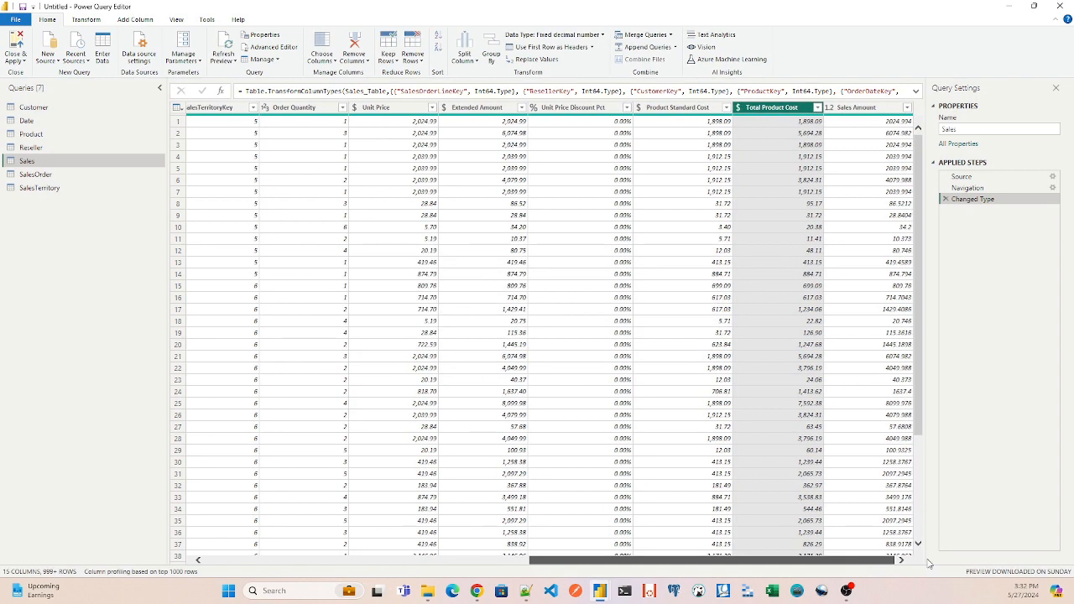
left_click(829, 107)
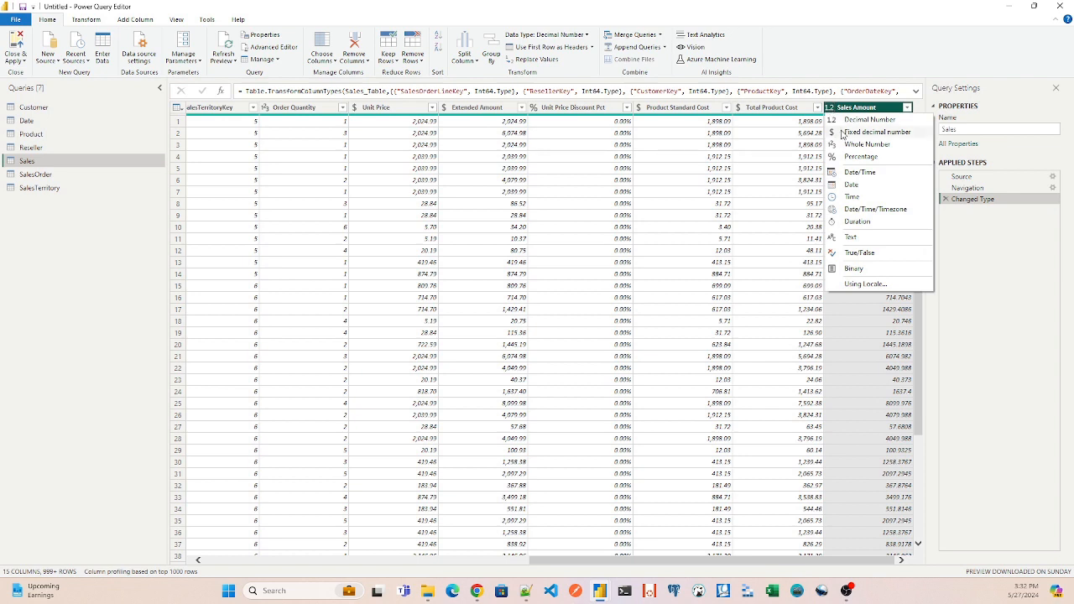
left_click(844, 133)
left_click(539, 317)
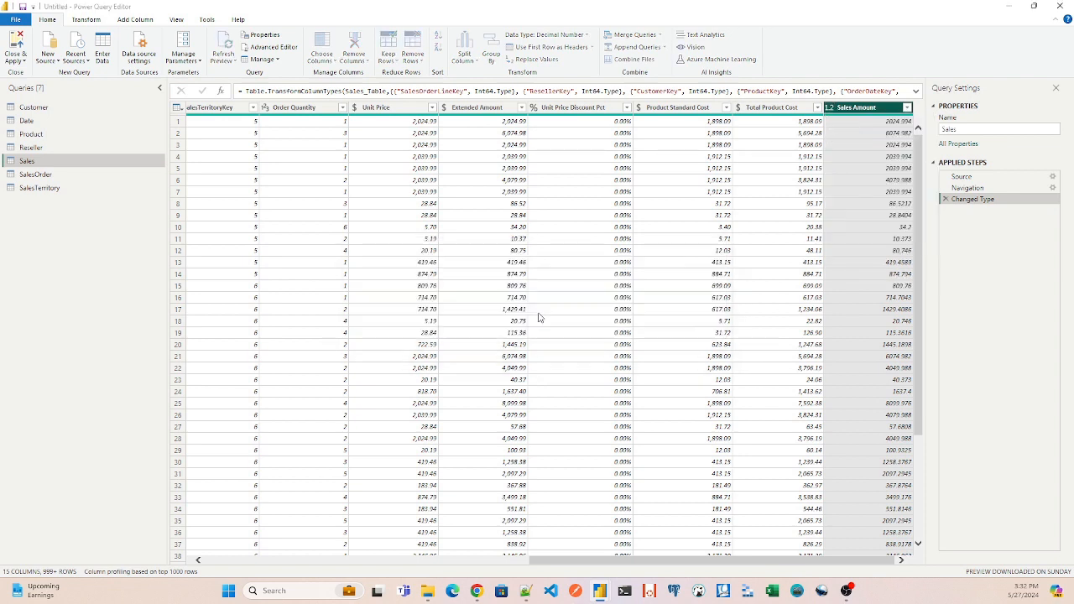
- Review the column data types in the SalesOrder and SalesTerritory queries
left_click(41, 175)
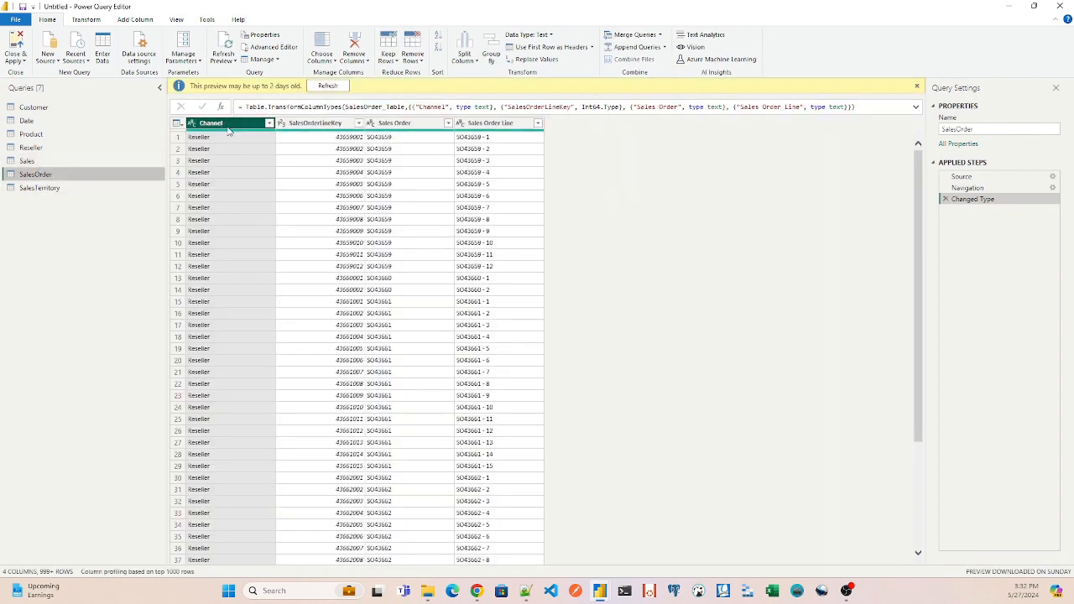
left_click(355, 129, "ctrl")
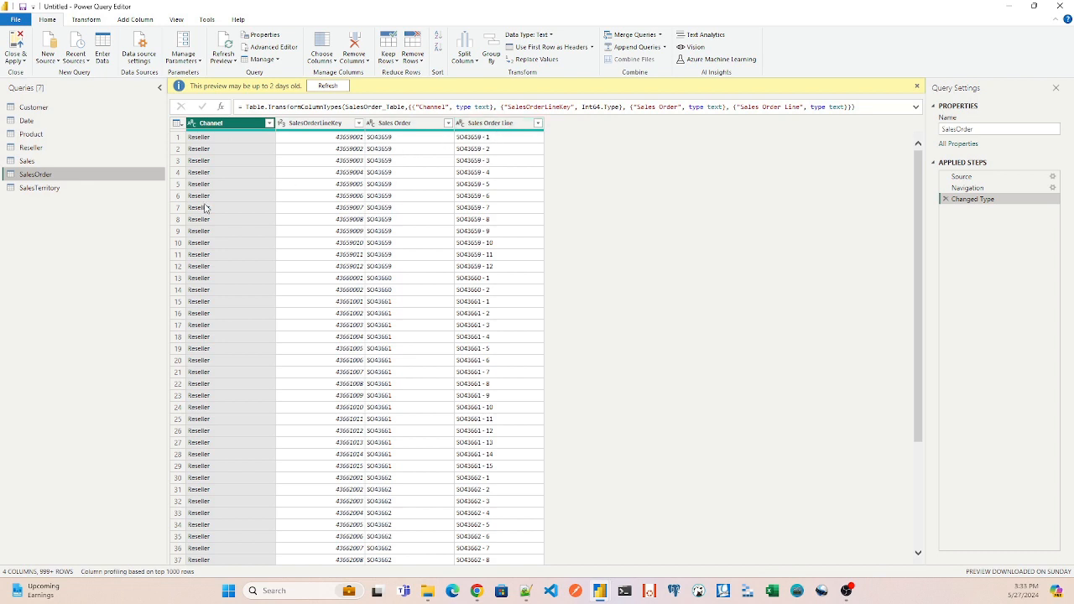
left_click(35, 188)
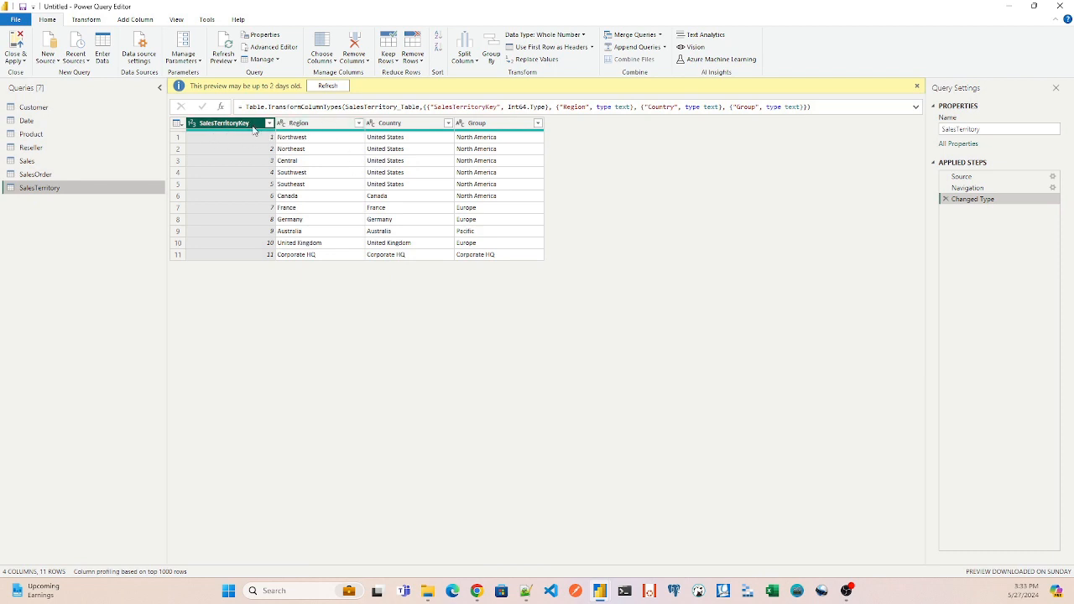
left_click(316, 129, "ctrl")
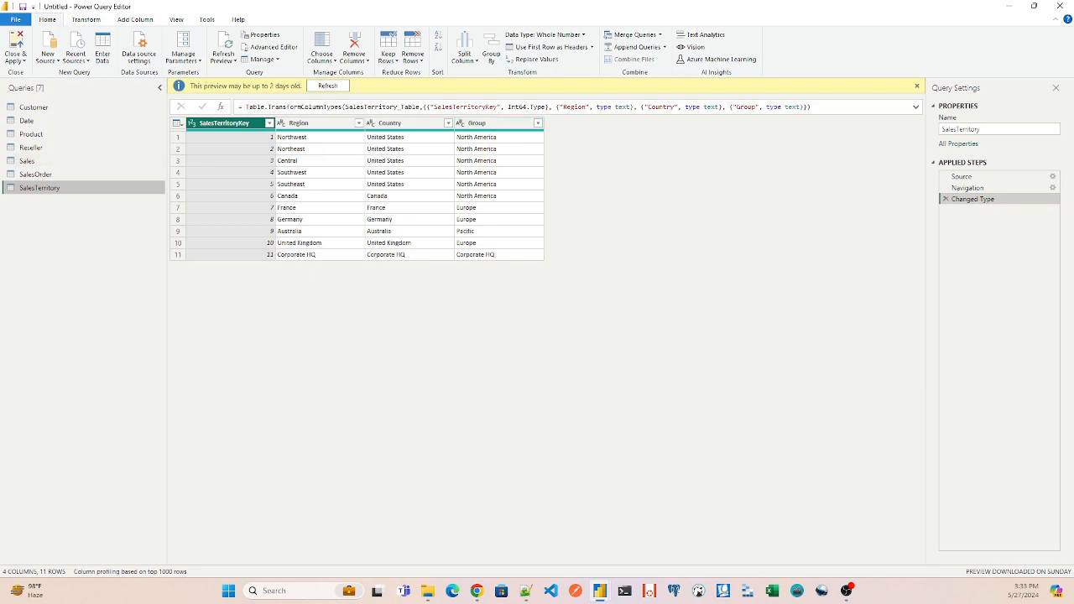
- Close the Power Query Editor and apply the pending query changes to the report
left_click(14, 20)
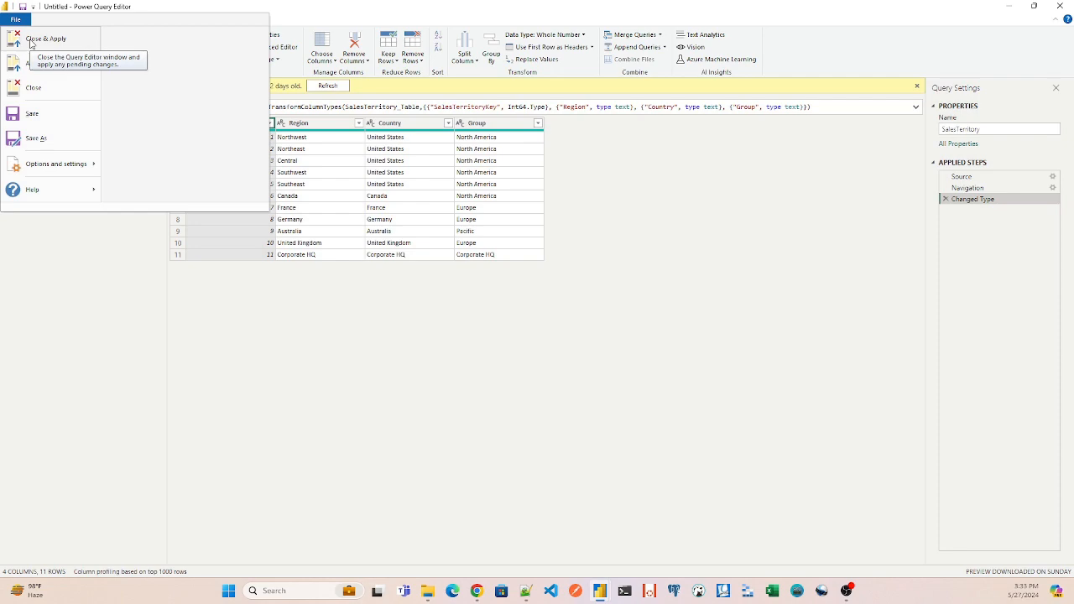
left_click(37, 40)
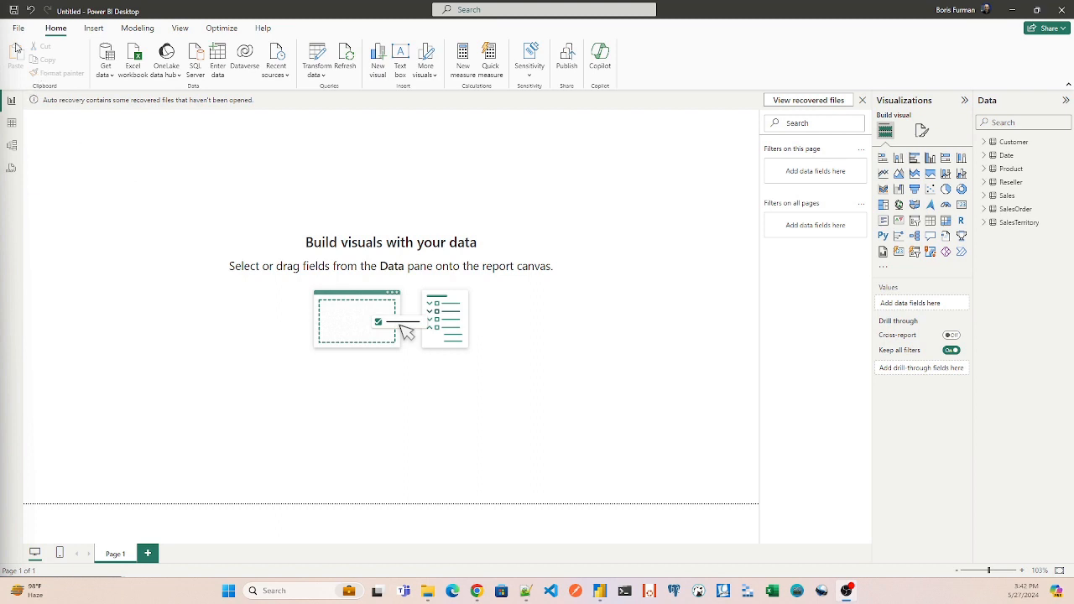
left_click(98, 31)
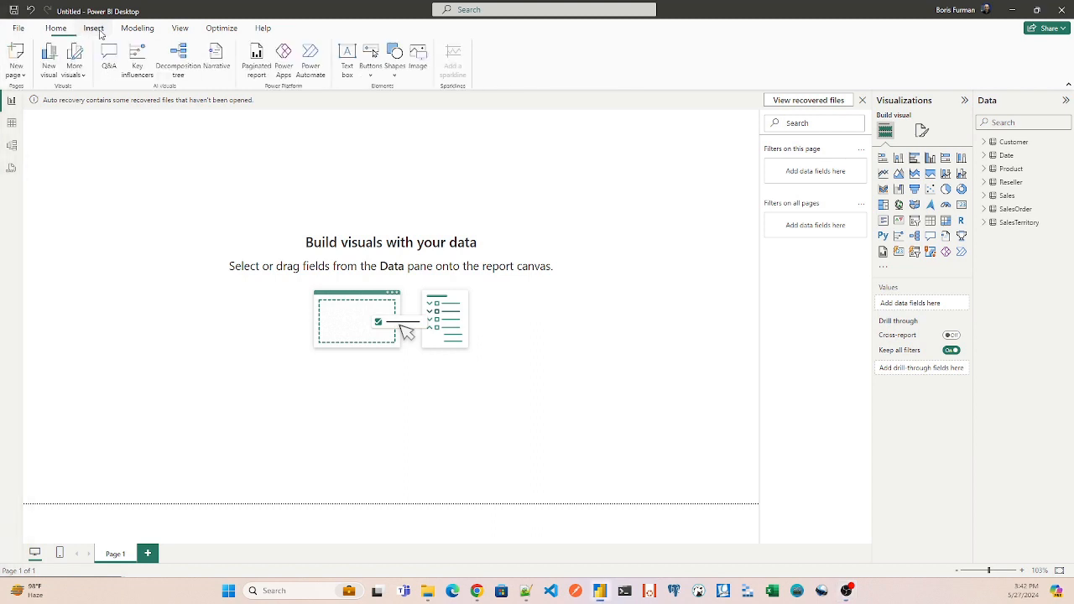
left_click(137, 28)
left_click(179, 29)
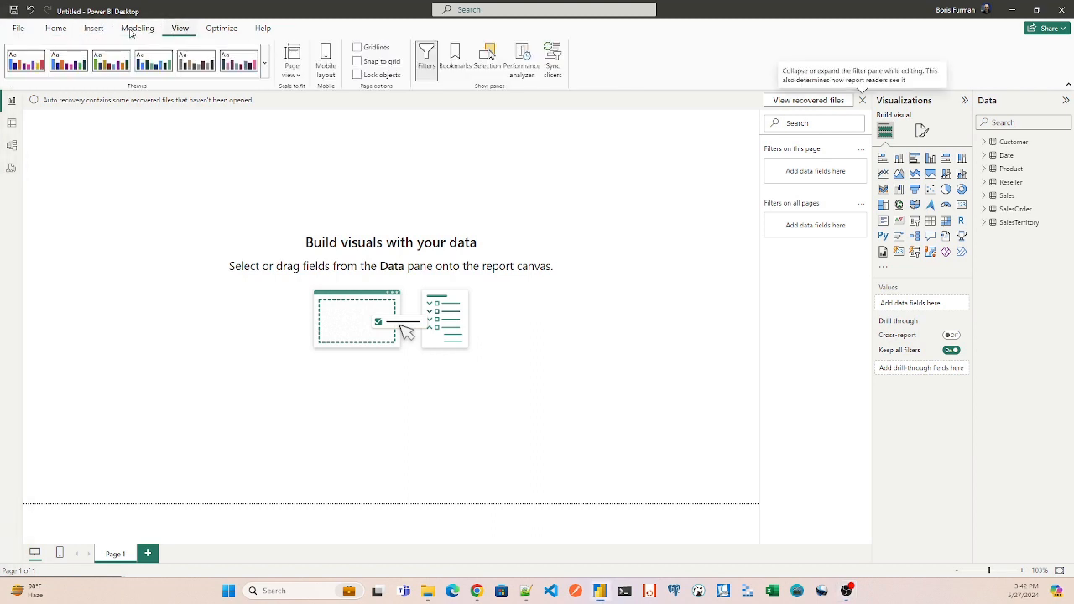
left_click(57, 32)
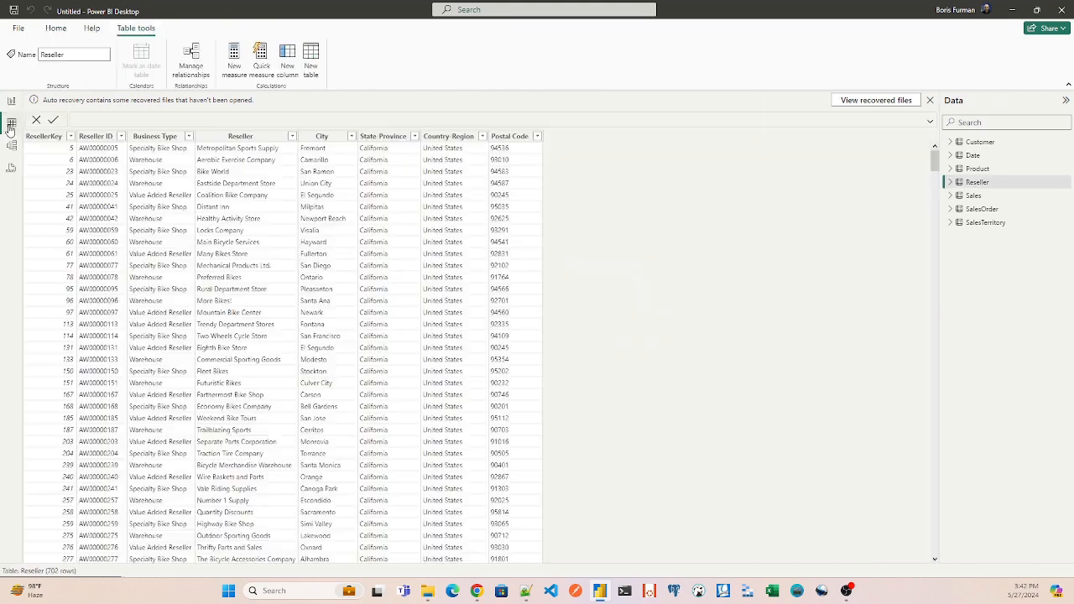
- View the imported rows of the Sales table in the table view
left_click(11, 125)
left_click(972, 197)
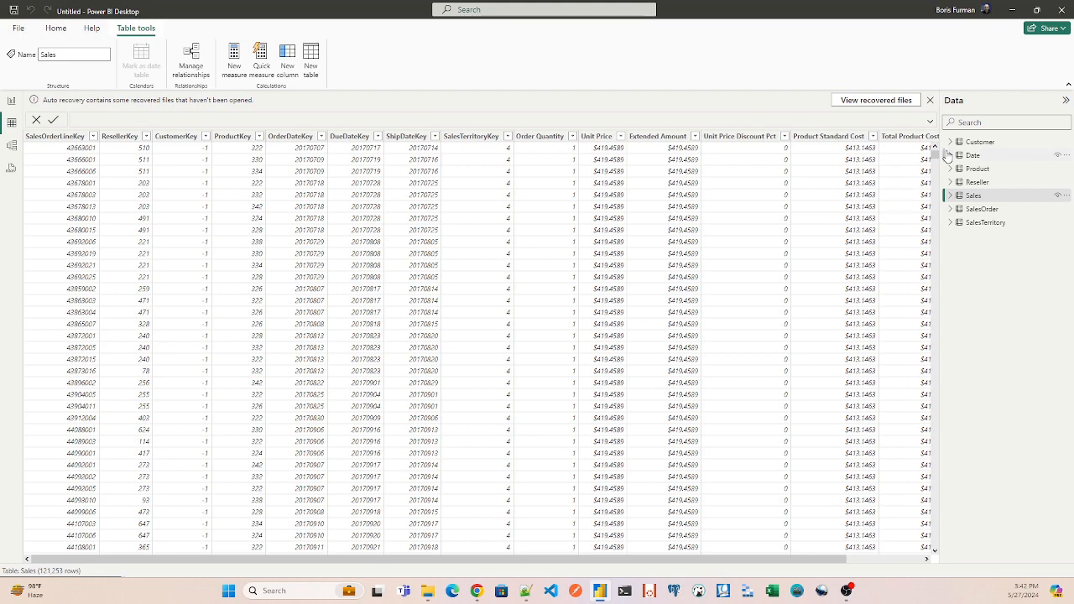
mouse_move(936, 157)
left_mouse_down()
mouse_move(933, 498)
mouse_move(969, 571)
mouse_move(931, 408)
mouse_move(933, 155)
left_mouse_up()
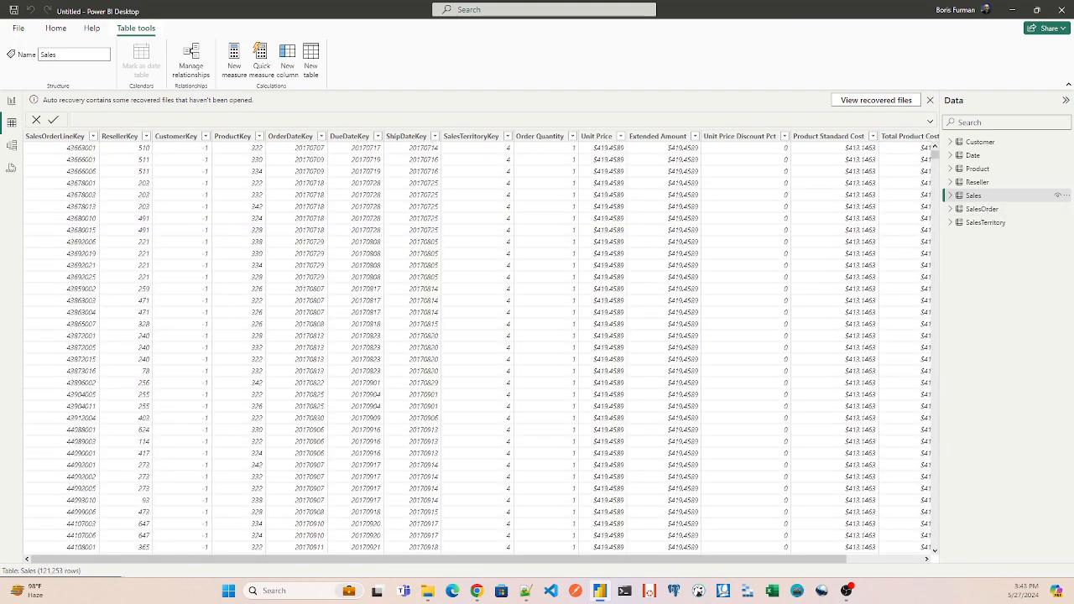
- Show the data model diagram and move the Date table's card slightly up and away from the Product table
left_click(13, 148)
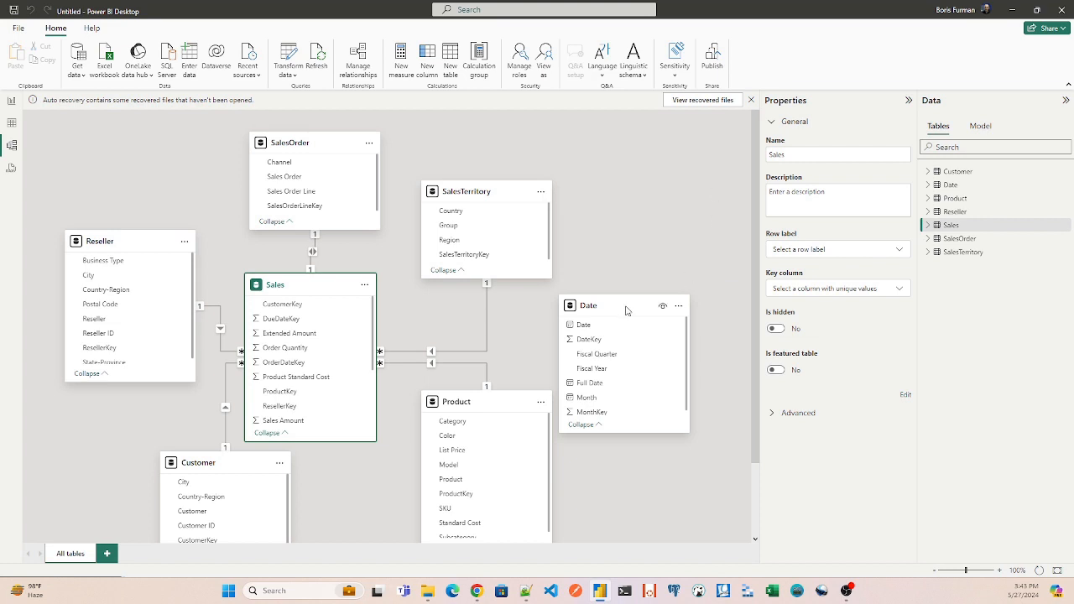
left_click_drag(626, 307, 641, 279)
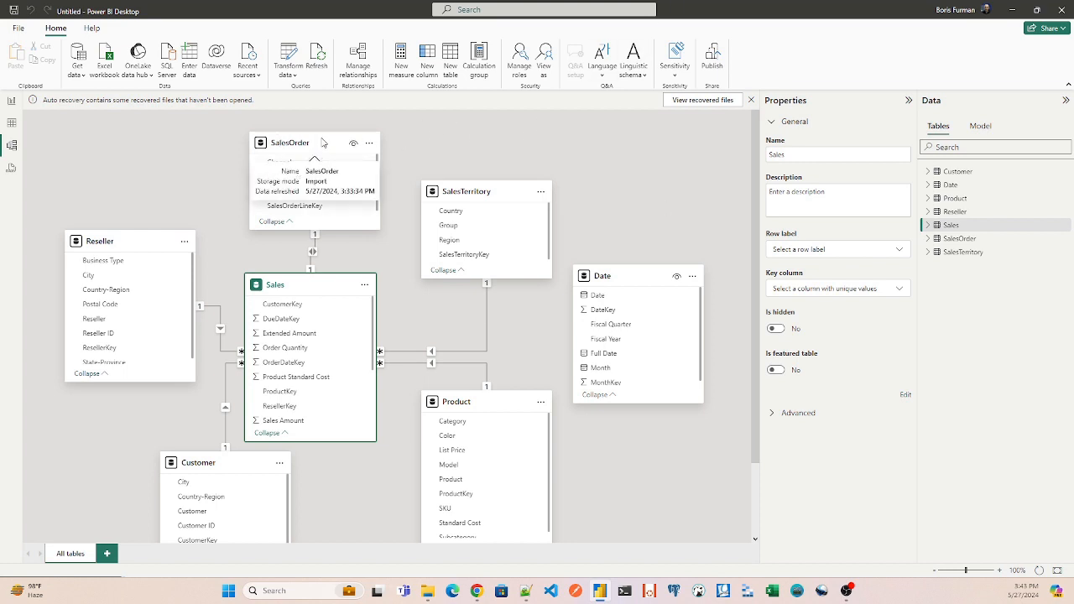
left_click(547, 122)
scroll(547, 122, "down", 1)
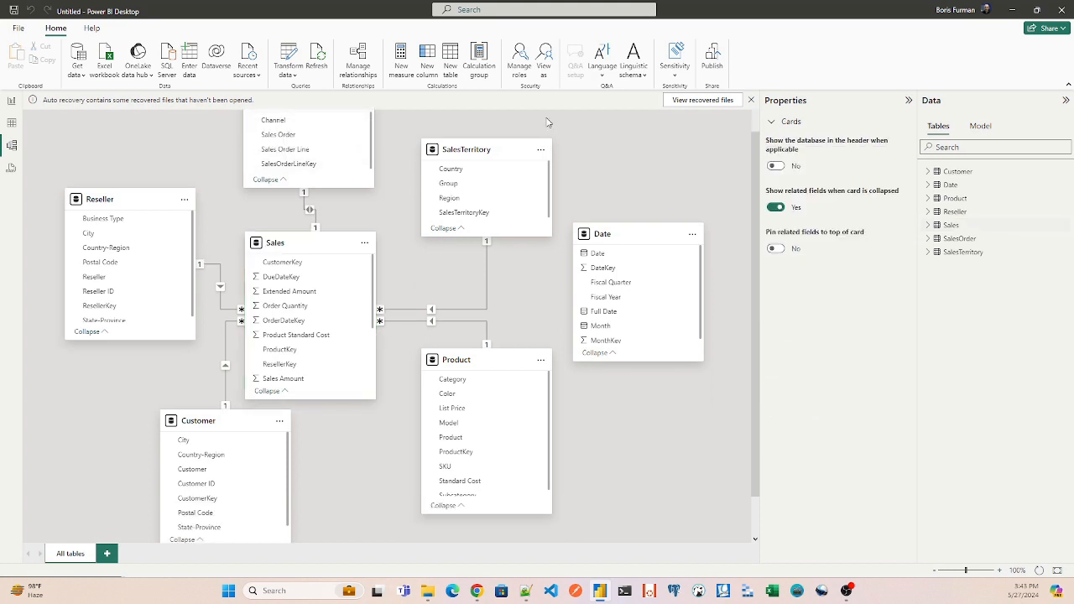
scroll(671, 205, "up", 1)
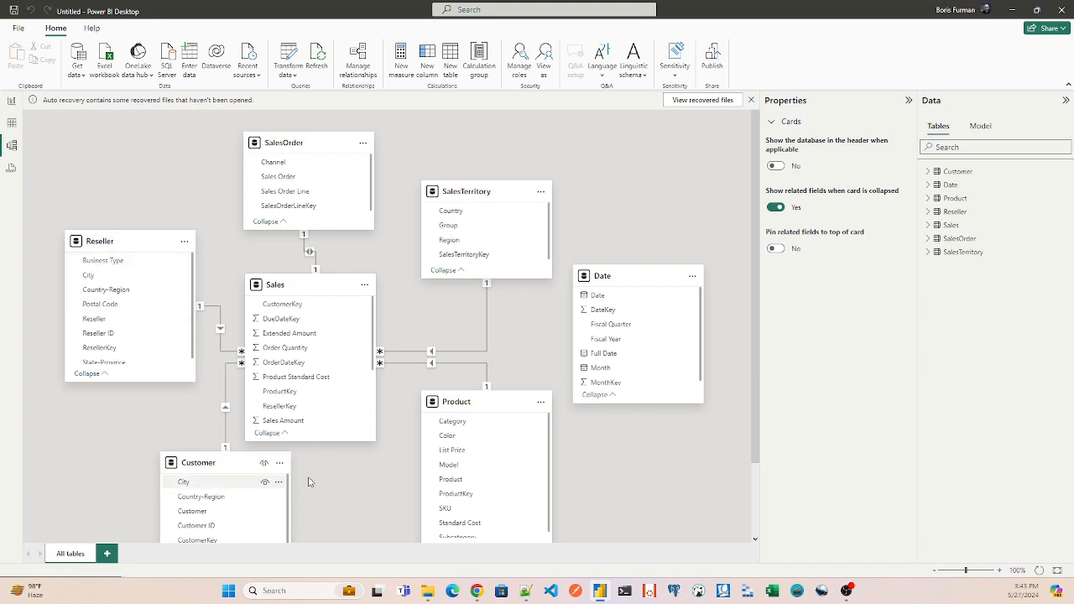
- Examine the relationship between the SalesTerritory and Sales tables and its SalesTerritoryKey column in the Sales table
left_click(477, 190)
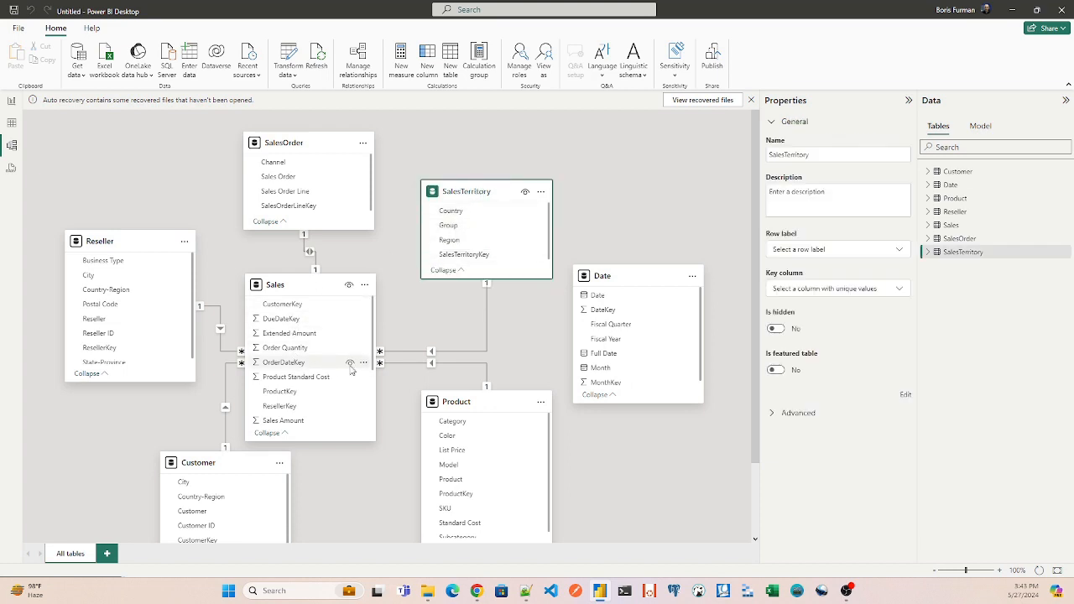
left_click(487, 309)
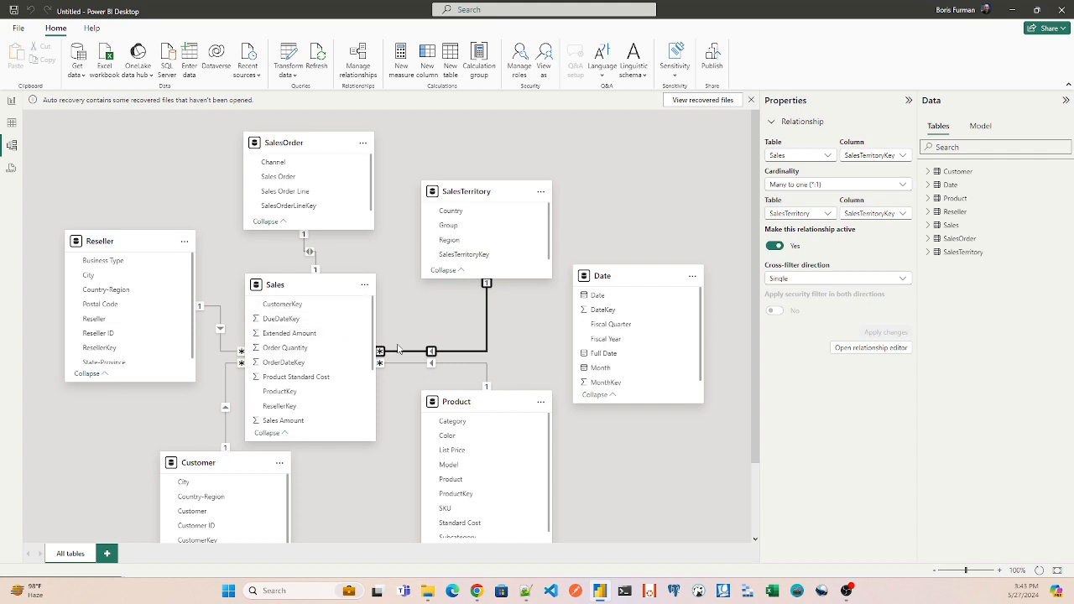
left_click_drag(373, 367, 367, 300)
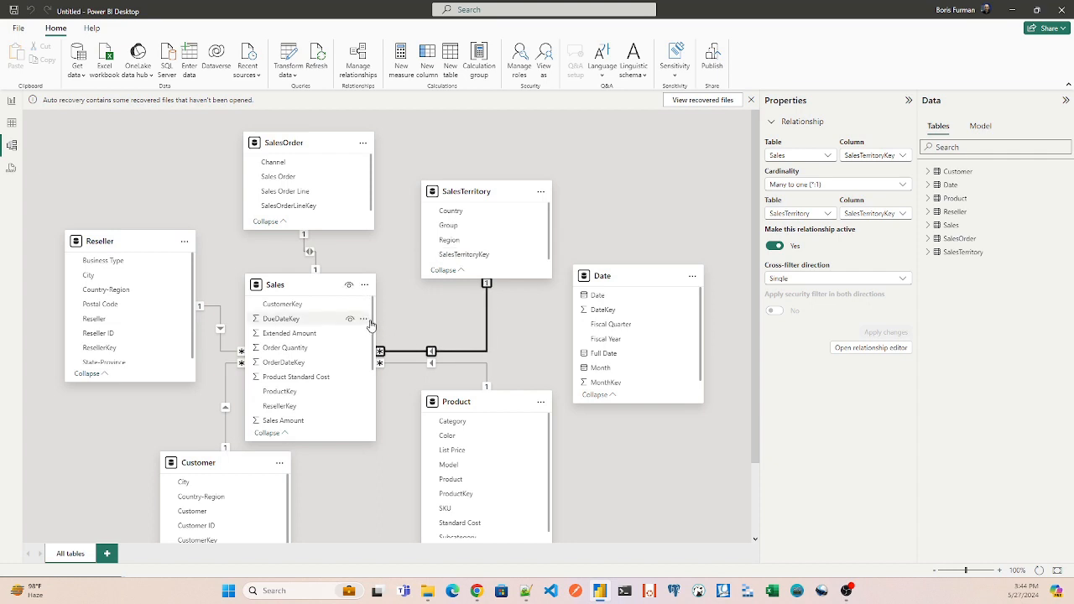
left_click_drag(375, 324, 378, 363)
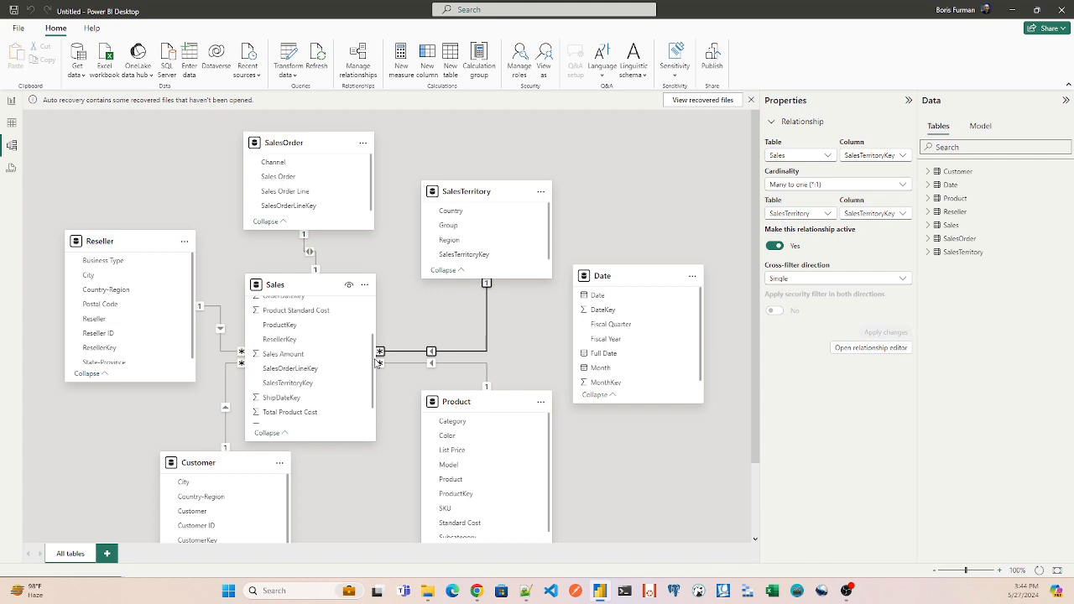
left_click(297, 388)
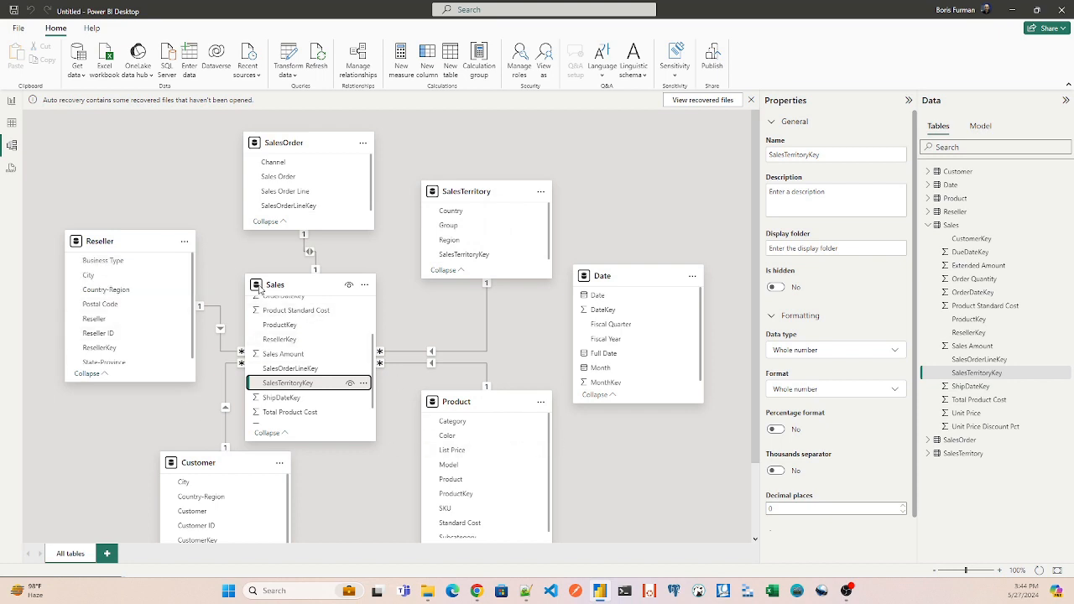
left_click(300, 284)
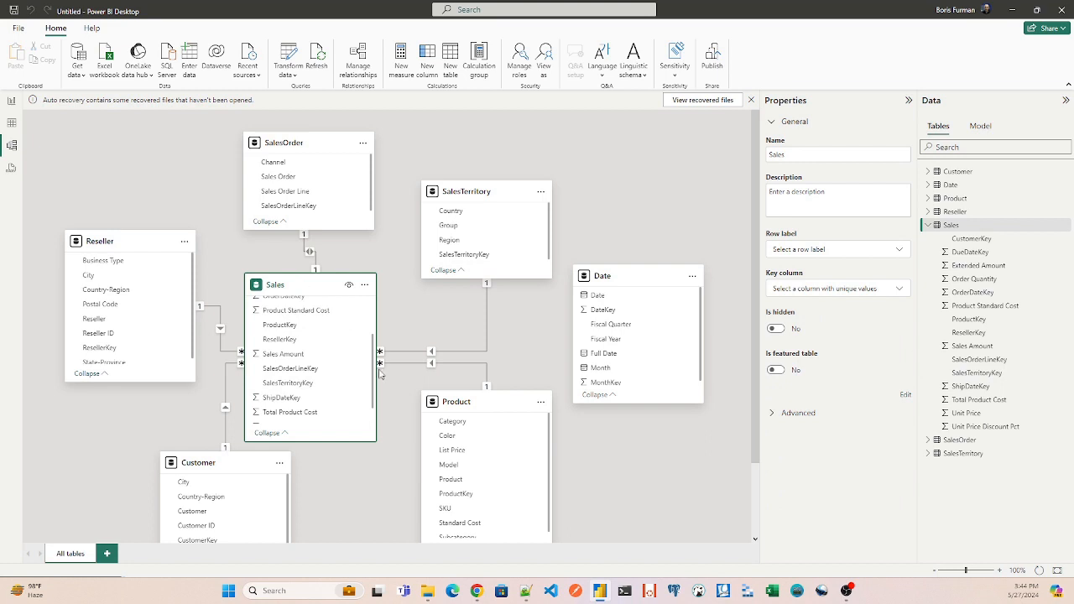
left_click_drag(375, 374, 366, 336)
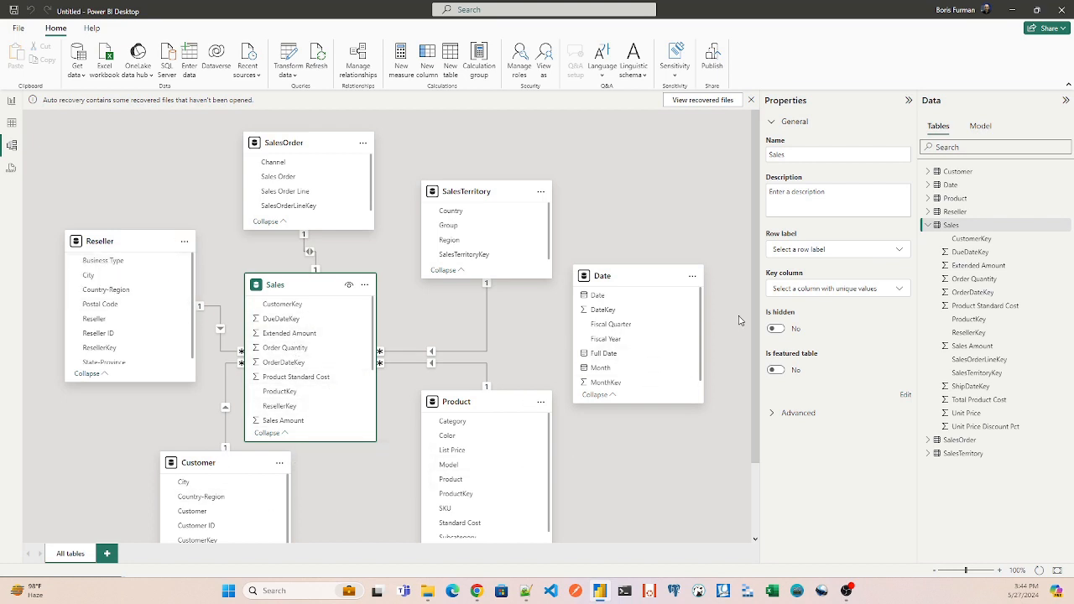
- Spread the model diagram by moving the SalesTerritory card slightly up and the Product card slightly down
scroll(758, 349, "down", 2)
left_click_drag(756, 348, 757, 374)
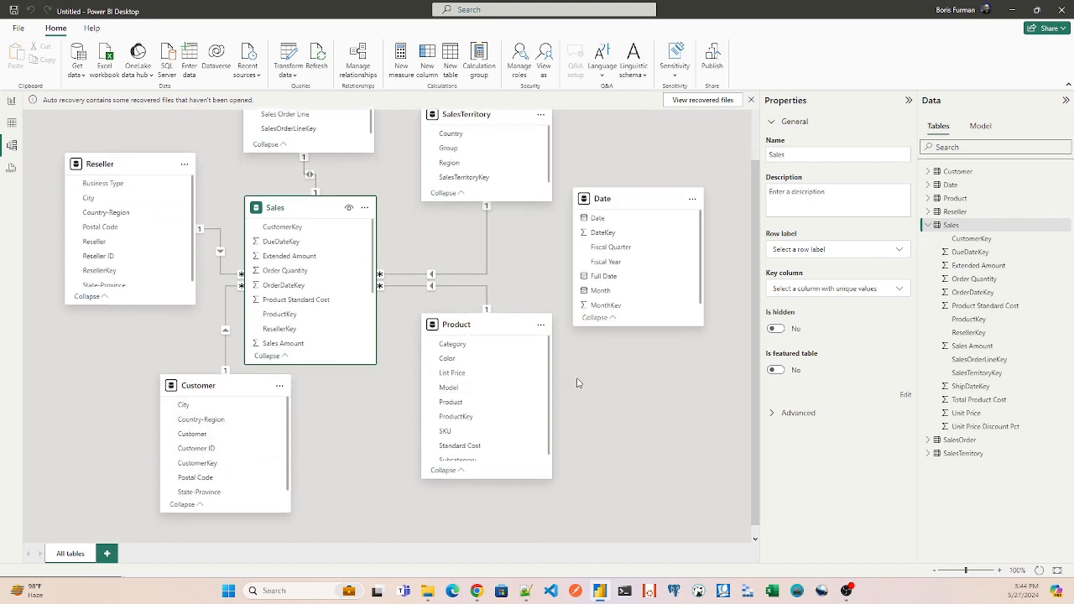
left_click_drag(754, 338, 767, 308)
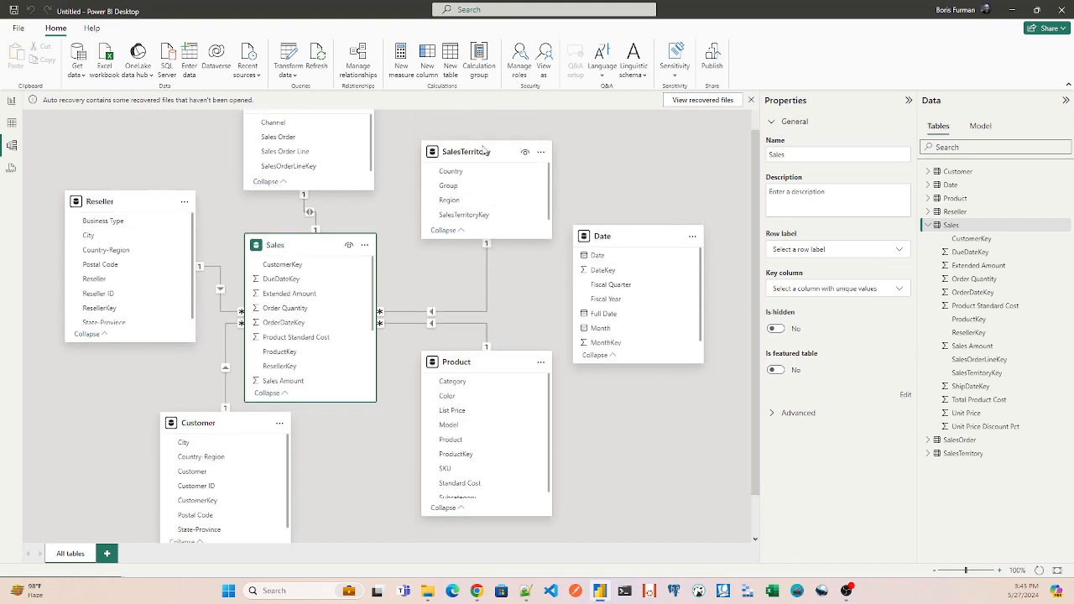
left_click_drag(484, 149, 490, 140)
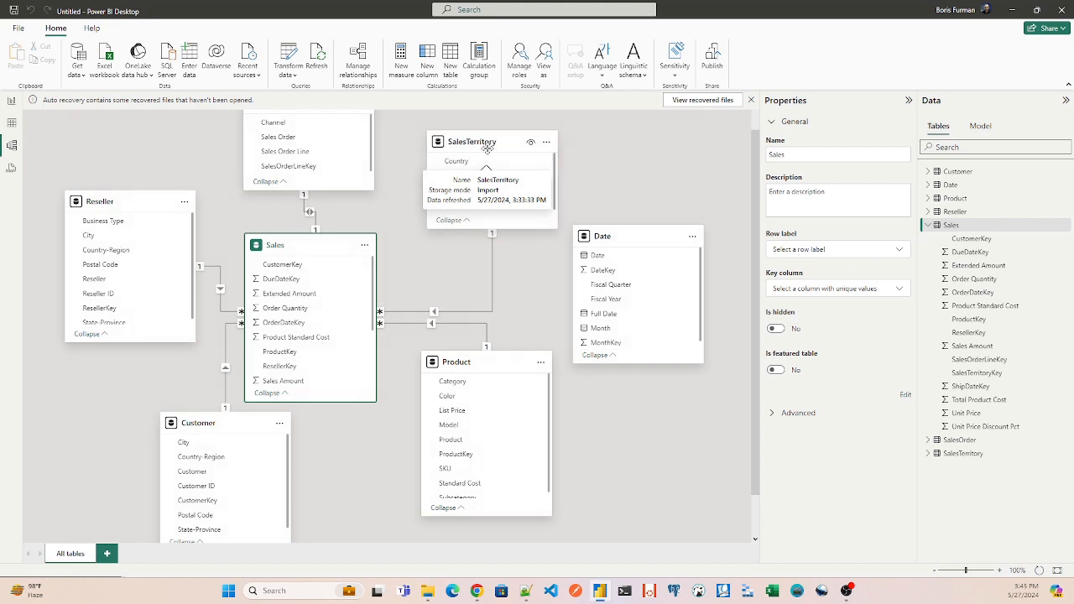
left_click_drag(501, 365, 509, 377)
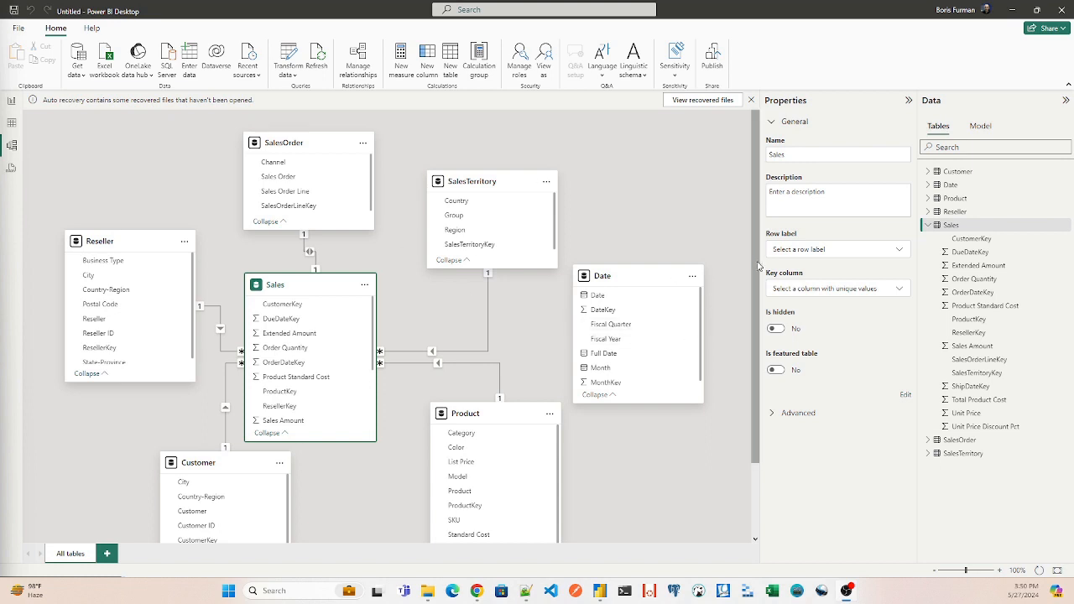
- Rename the Sales table as fSales in the model's table properties
mouse_move(758, 261)
left_mouse_down()
mouse_move(761, 296)
mouse_move(764, 275)
left_mouse_up()
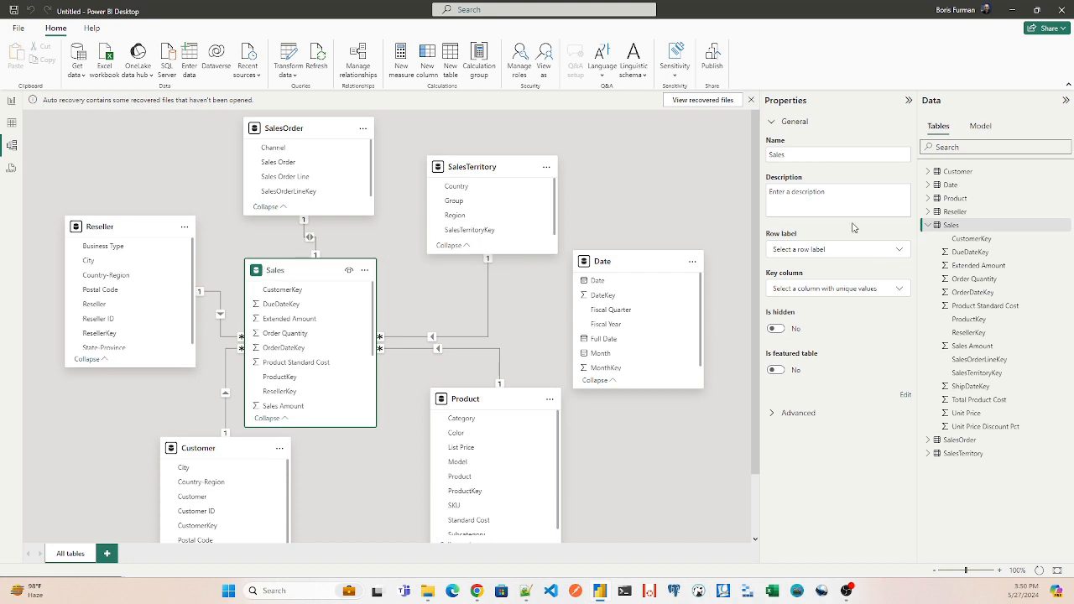
left_click(773, 155)
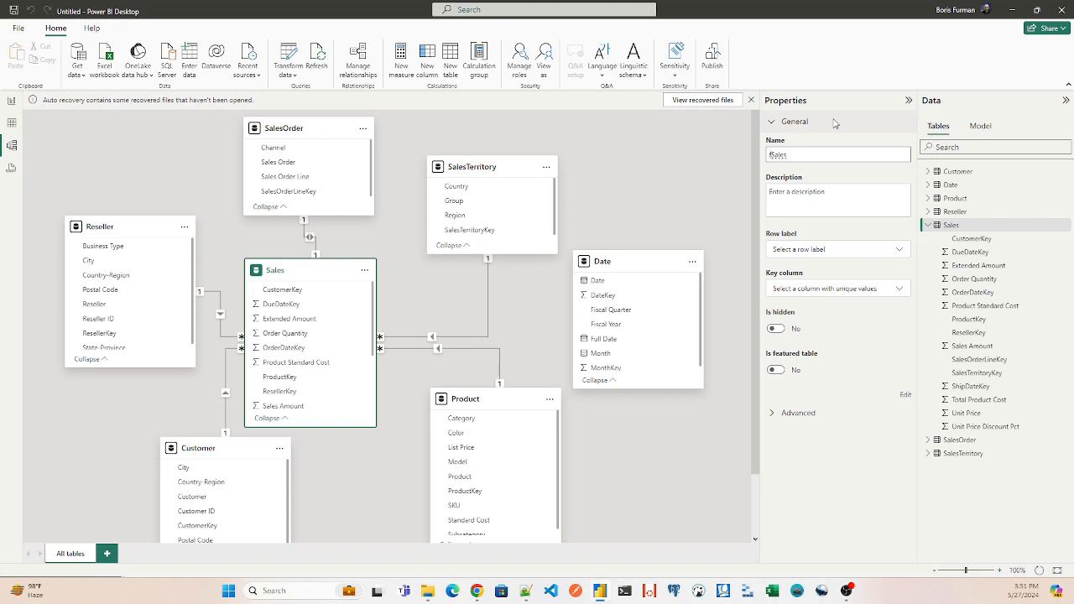
key("Return")
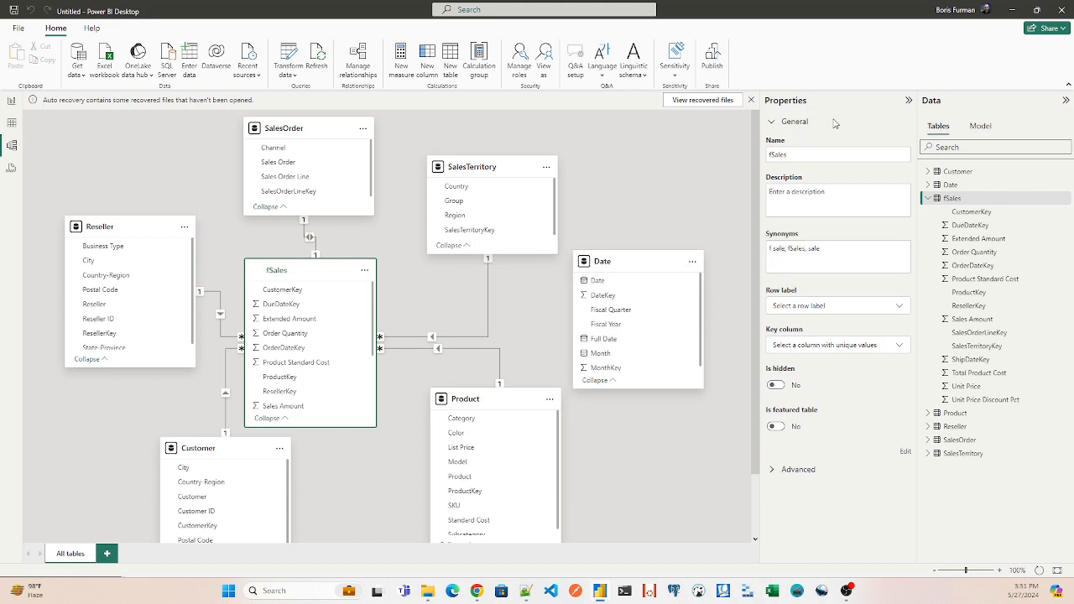
- Rename the SalesOrder table as dSalesOrder
left_click(277, 129)
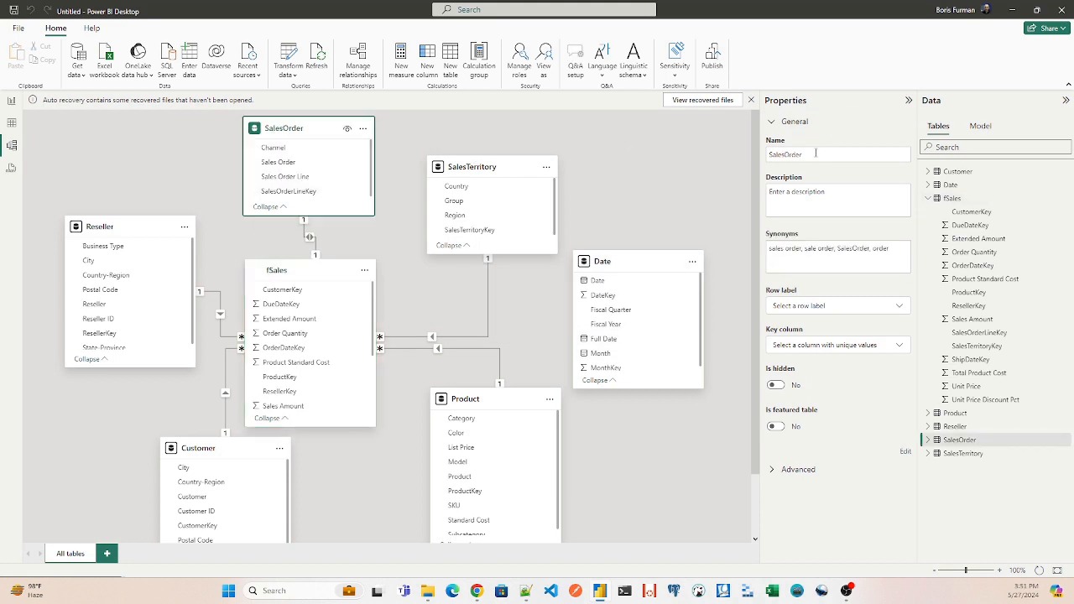
left_click(766, 154)
type("d")
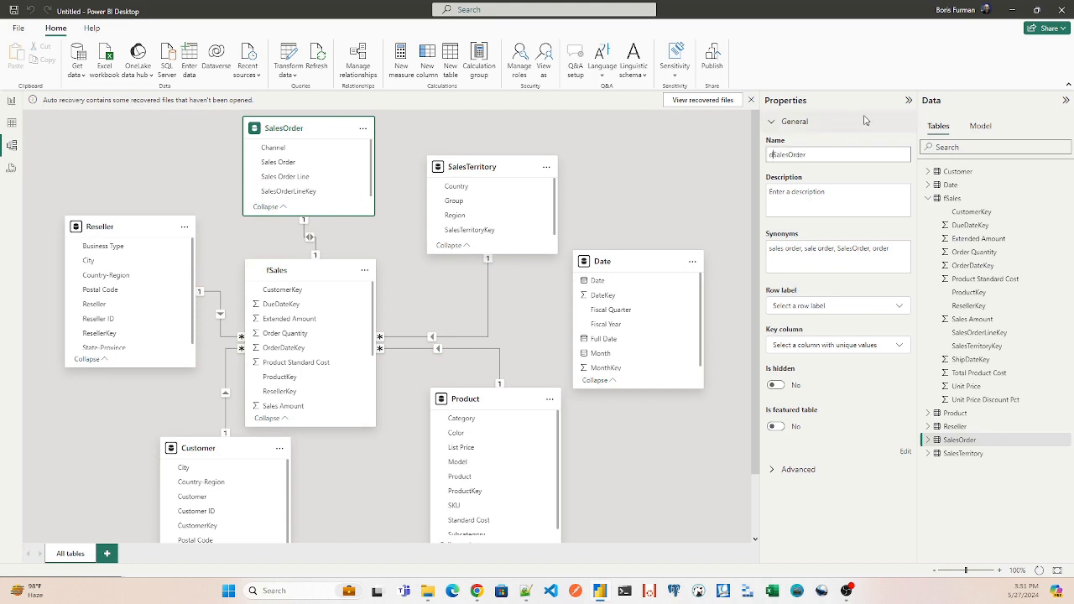
- Rename the Reseller table as dReseller
left_click(99, 227)
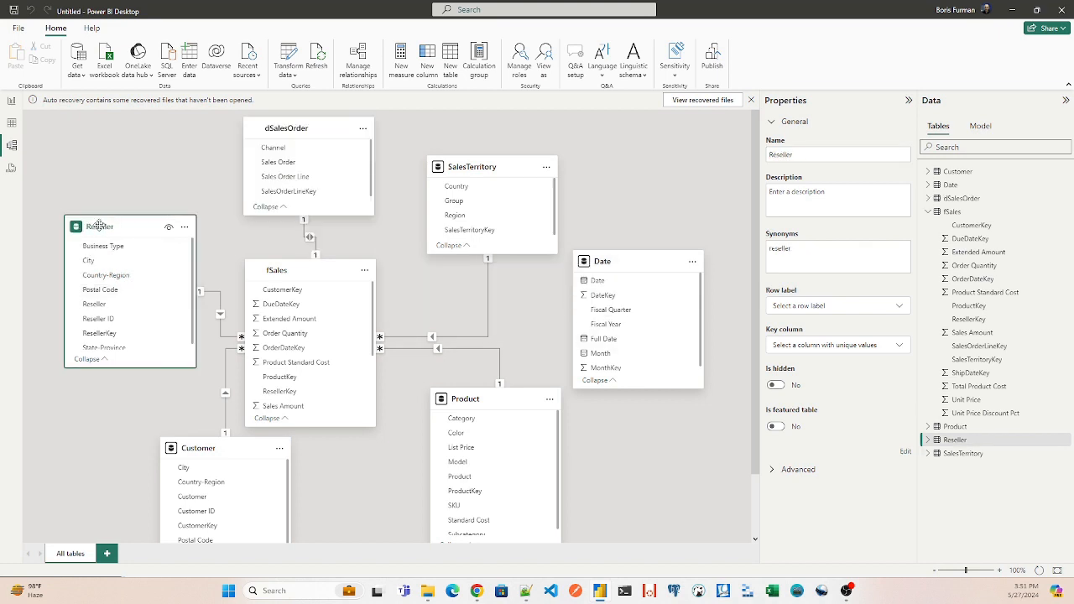
left_click(777, 156)
type("d")
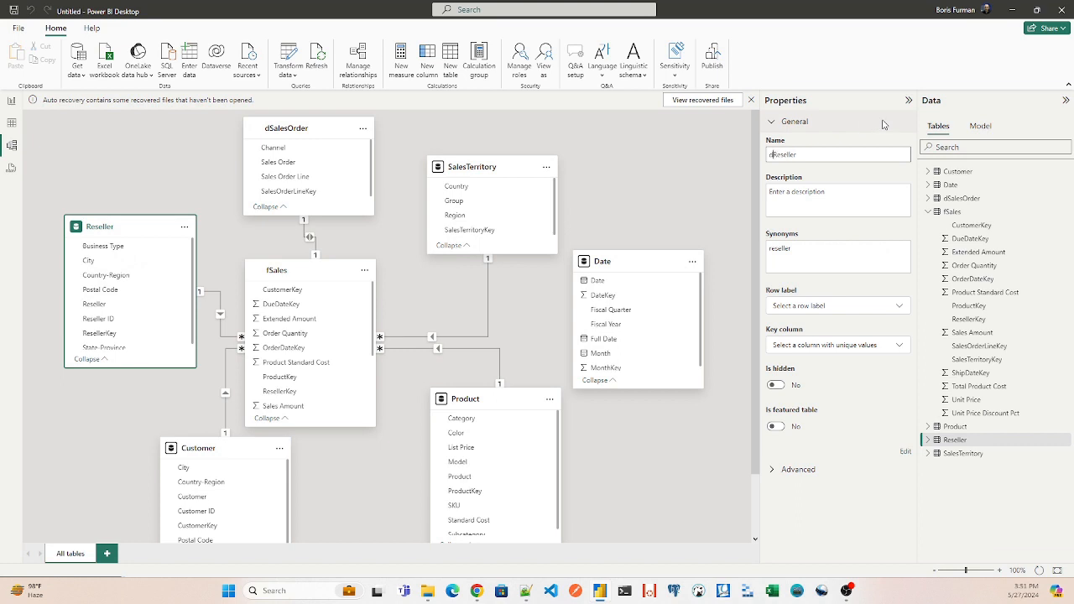
left_click(885, 191)
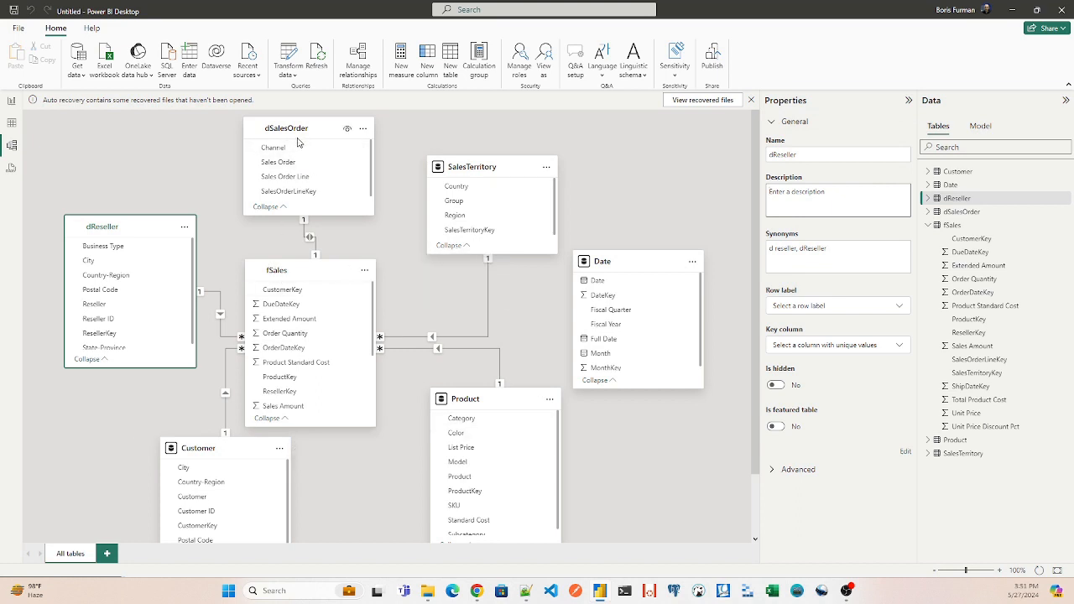
- Rename the Customer table as dCustomer
left_click(189, 448)
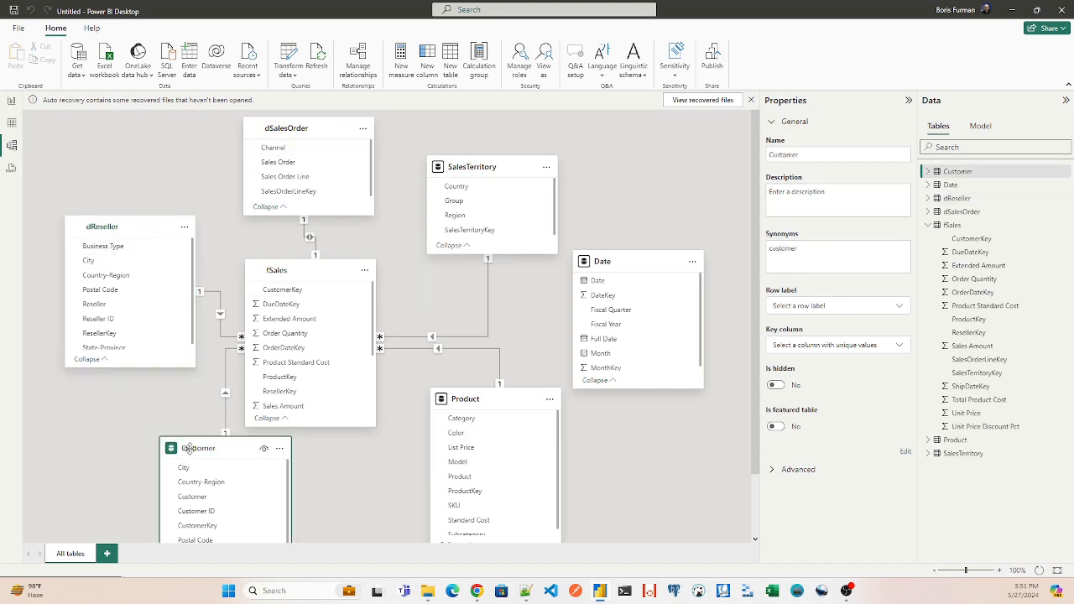
left_click(769, 155)
type("d")
left_click(834, 206)
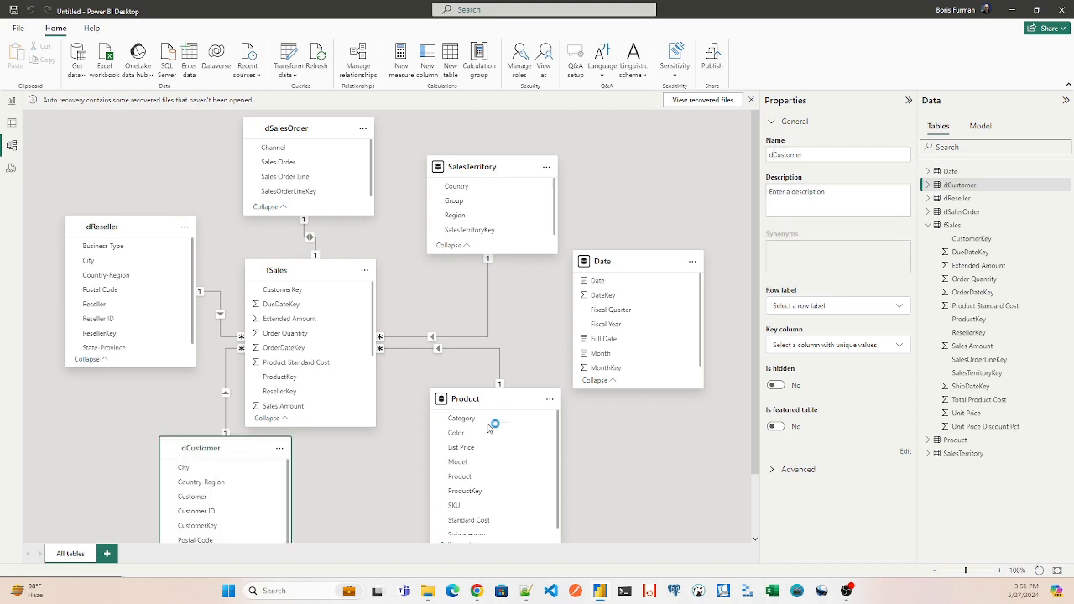
- Rename the Product table as dProduct
left_click(463, 400)
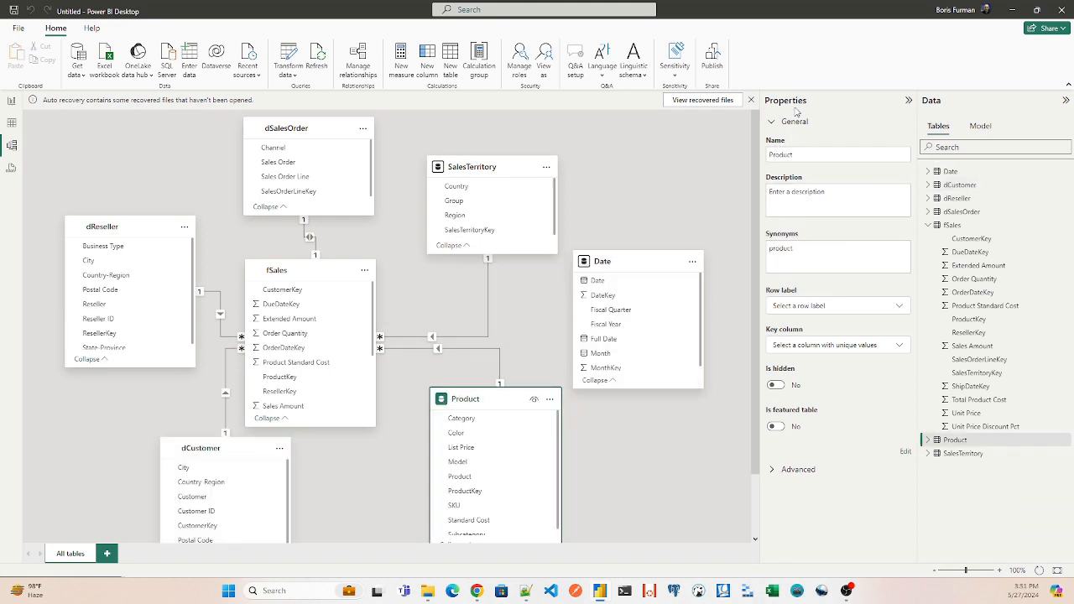
left_click(770, 154)
type("d")
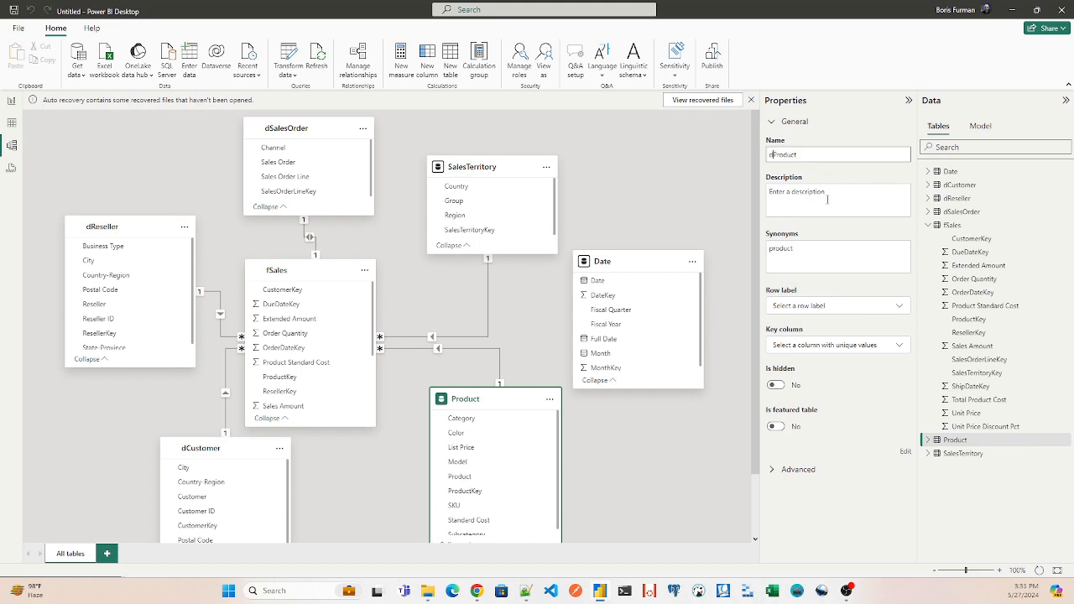
left_click(834, 206)
- Rename the Date table as dDate
left_click(617, 261)
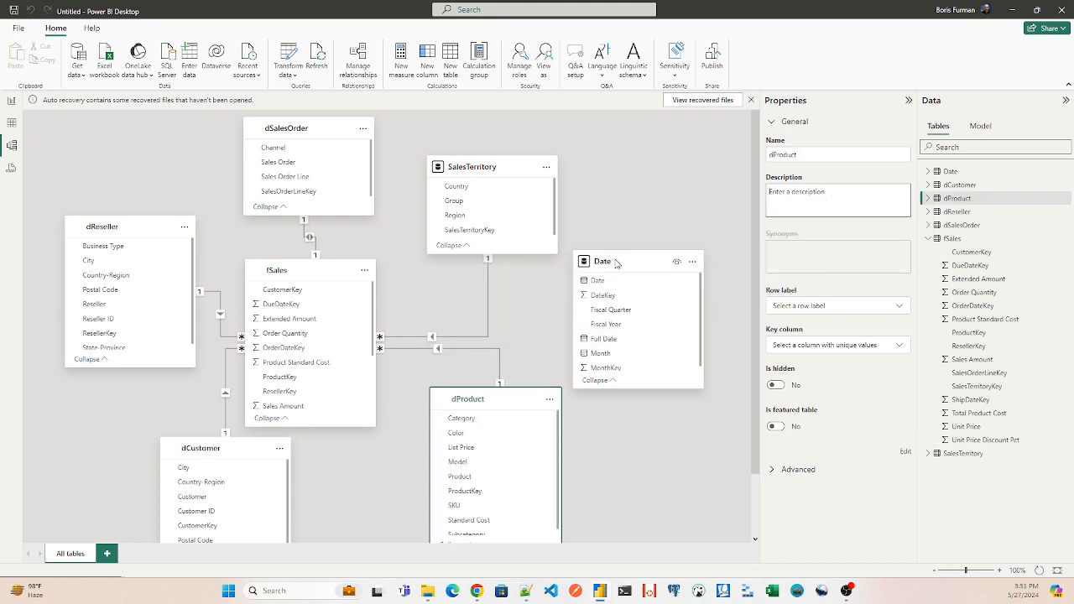
left_click(770, 154)
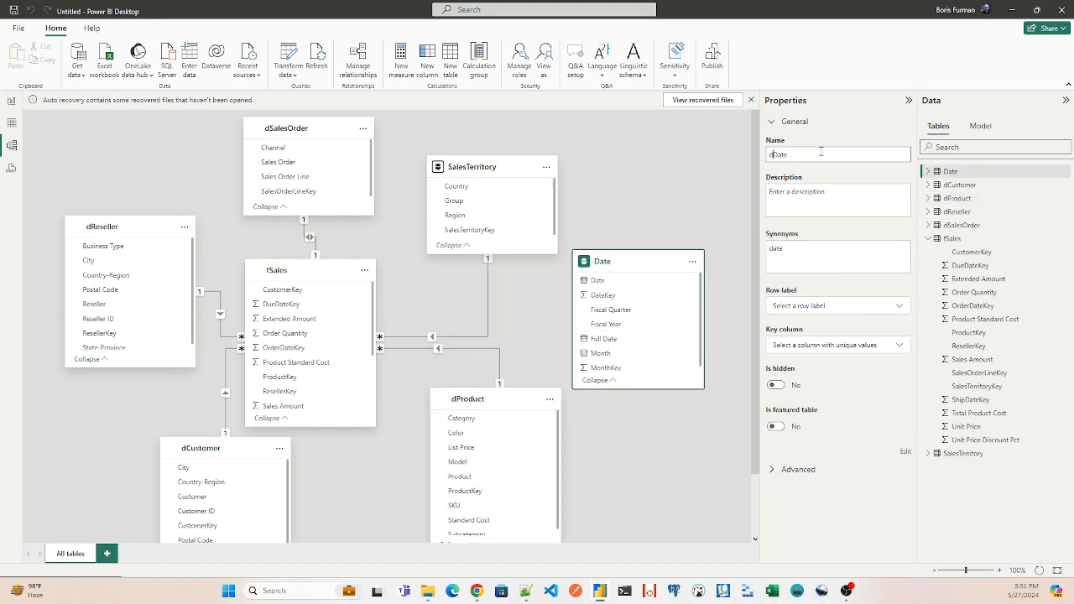
type("d")
left_click(798, 191)
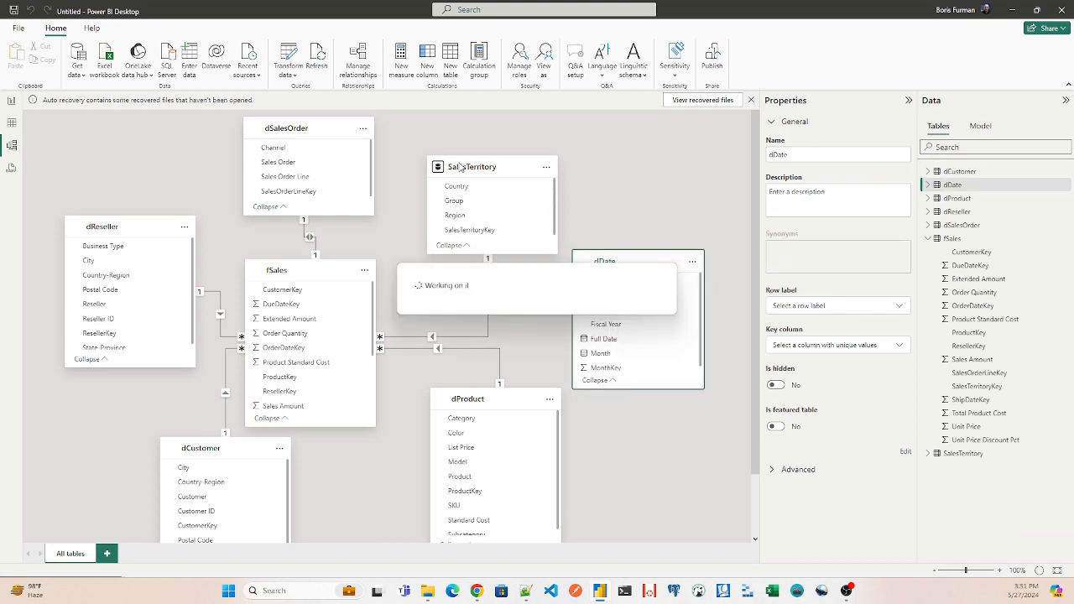
- Rename the SalesTerritory table as dSalesTerritory
left_click(460, 166)
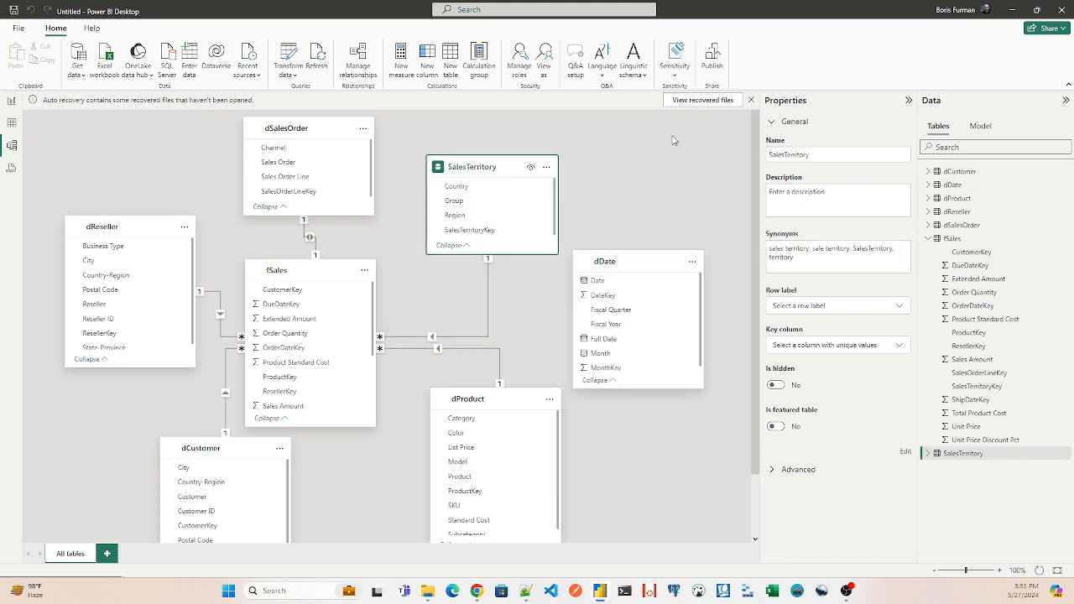
left_click(770, 155)
type("d")
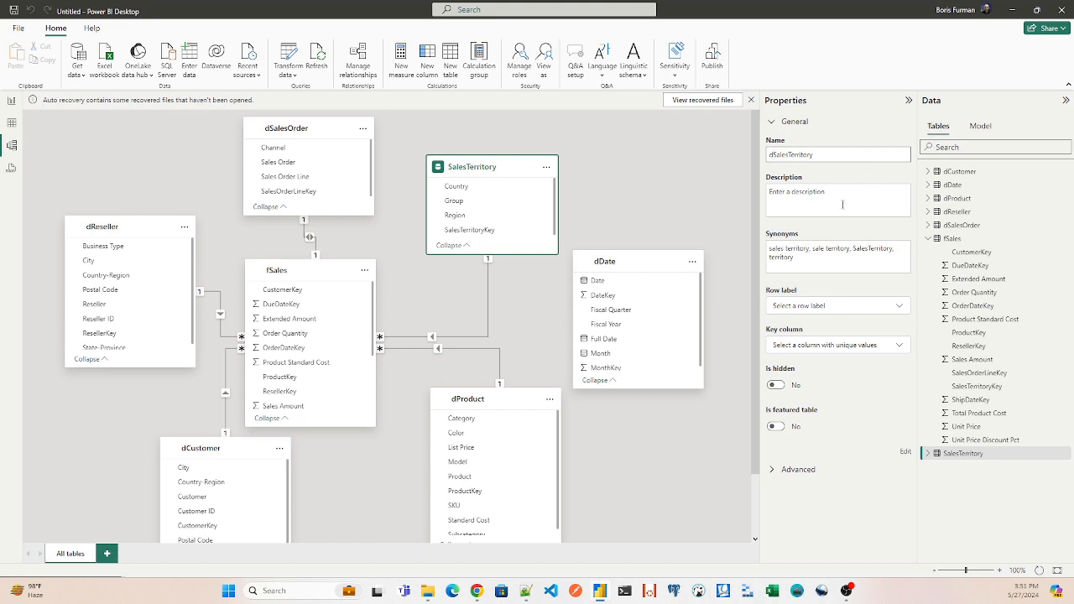
left_click(842, 204)
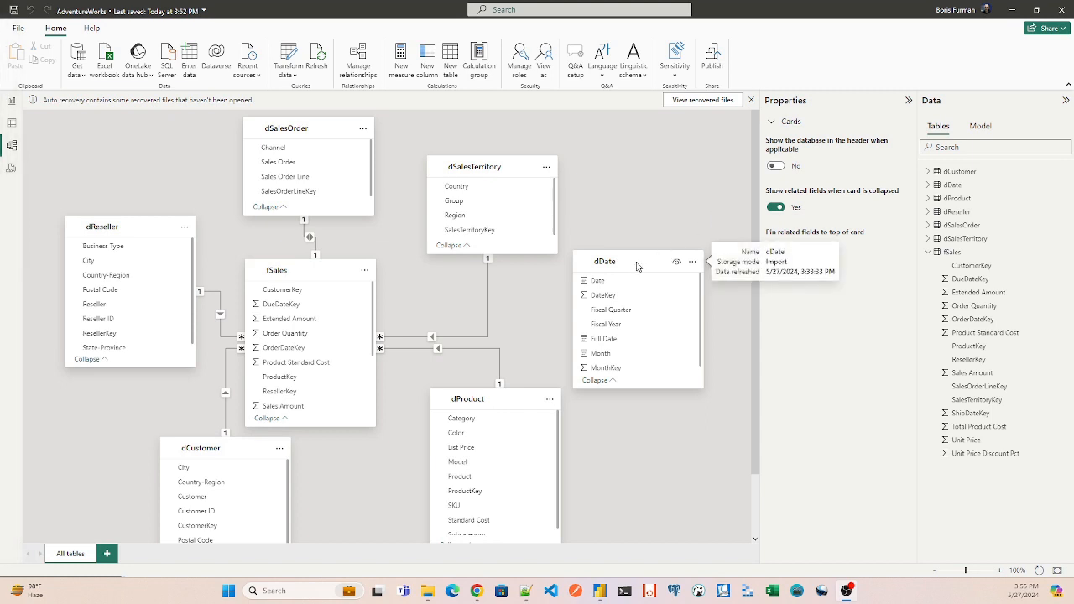
- Reposition the dDate table card and create an active one-to-many relationship from its DateKey to OrderDateKey in fSales, with single cross-filter direction
left_click_drag(637, 263, 644, 253)
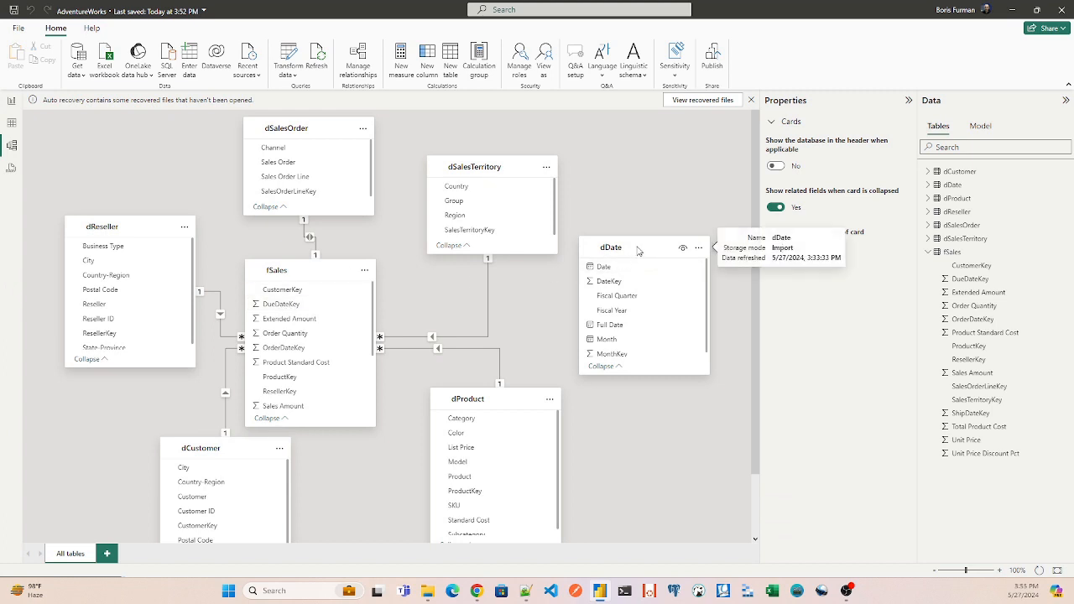
left_click_drag(642, 252, 647, 256)
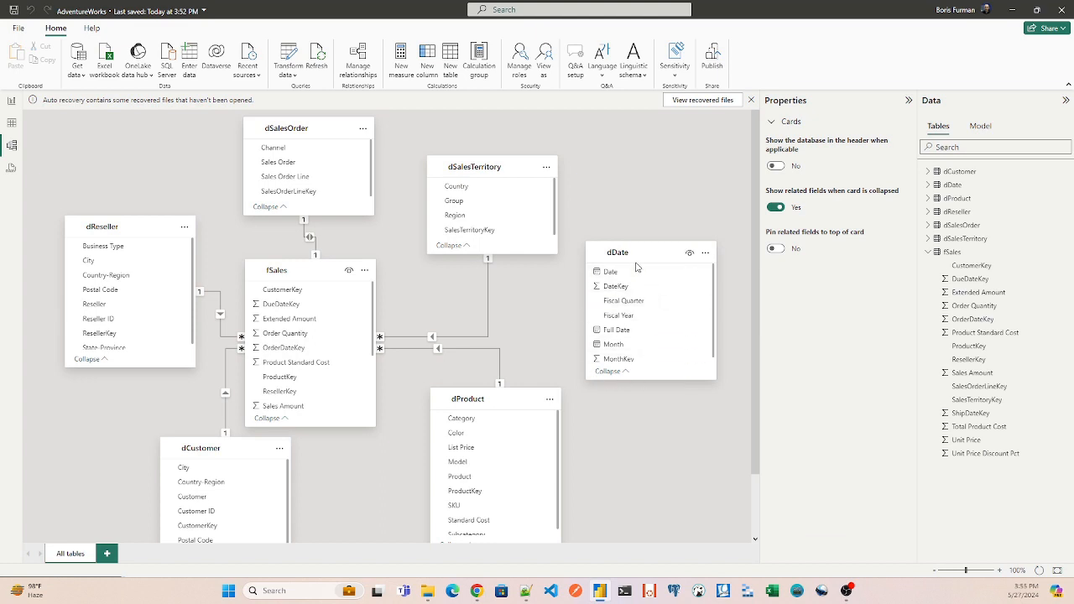
mouse_move(636, 266)
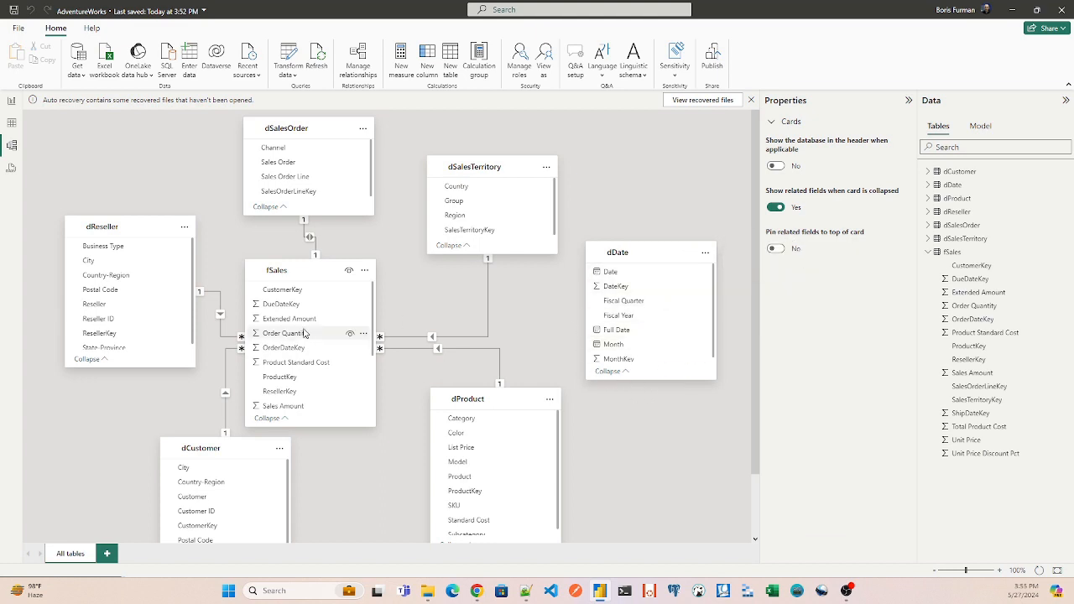
left_click(624, 287)
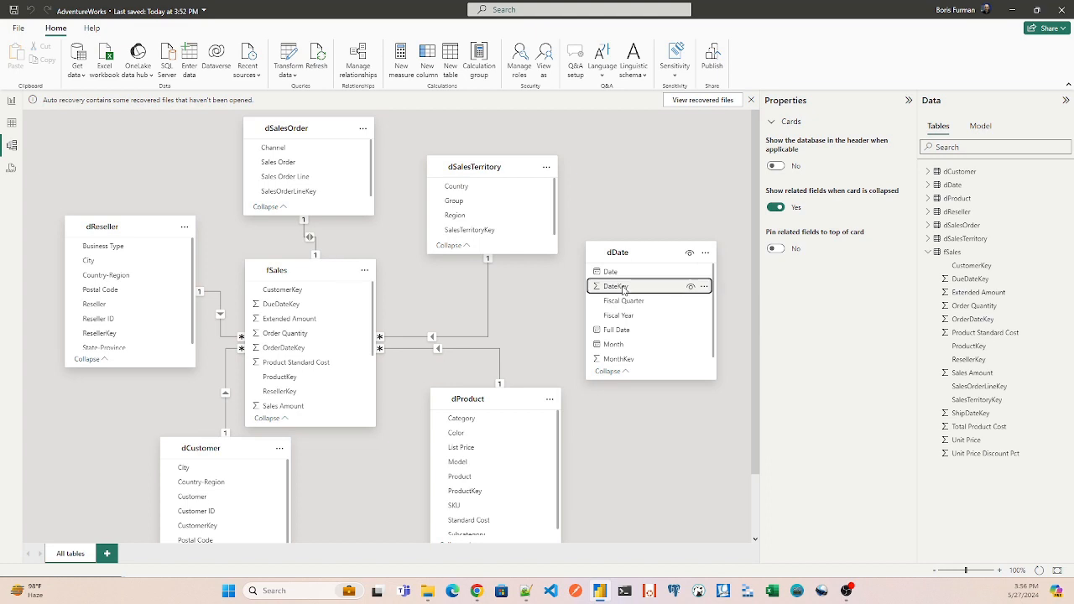
left_click_drag(621, 290, 316, 356)
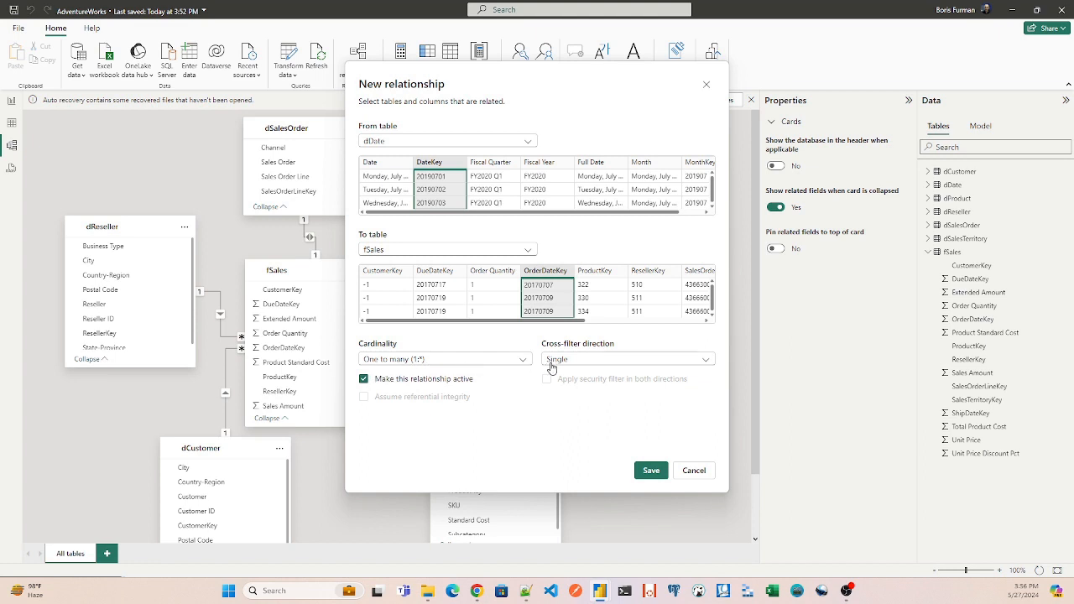
left_click(612, 361)
left_click(614, 360)
left_click(651, 471)
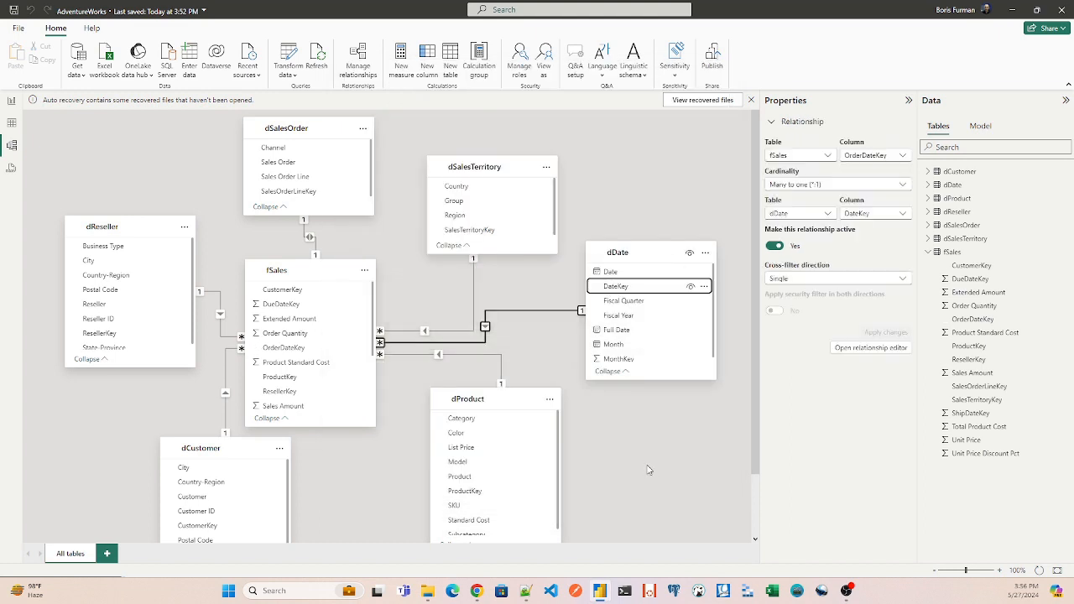
- Move the dSalesTerritory card further from fSales and create an inactive one-to-many relationship from DateKey in dDate to DueDateKey in fSales
left_click_drag(492, 164, 506, 139)
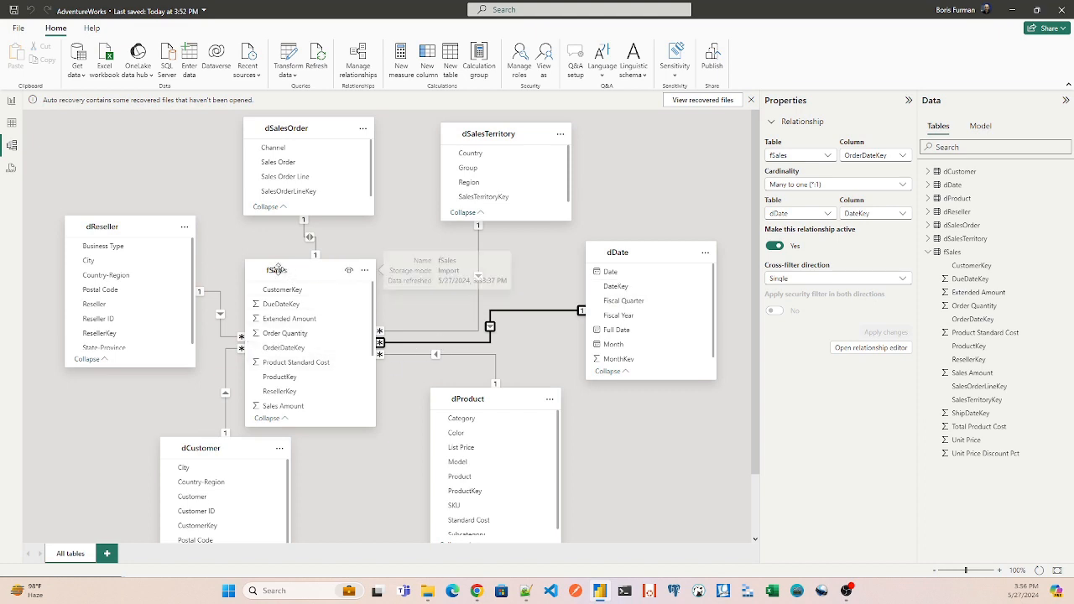
mouse_move(651, 254)
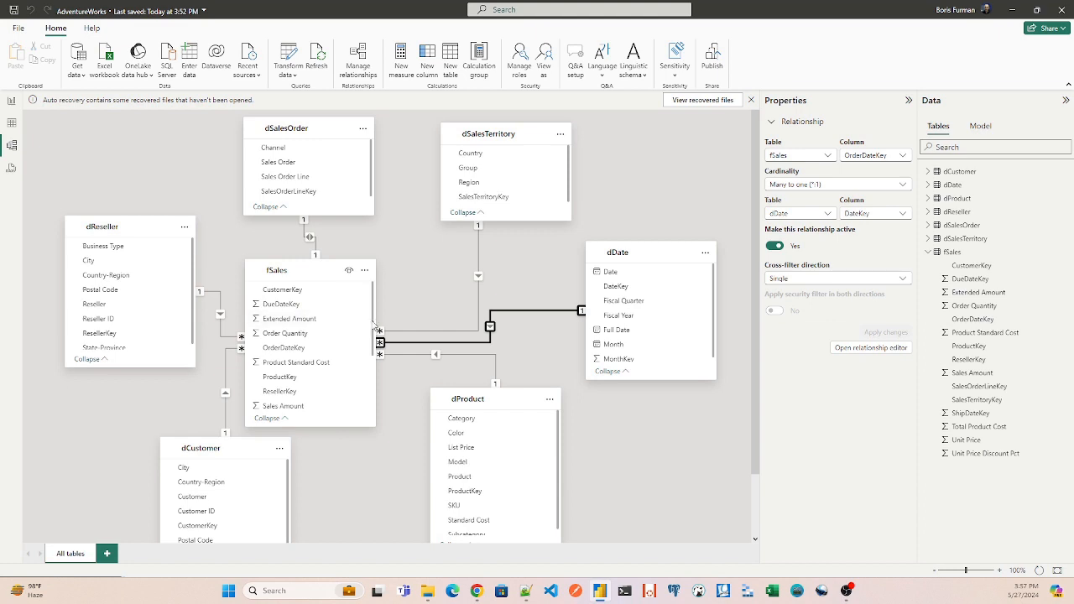
left_click_drag(375, 318, 376, 374)
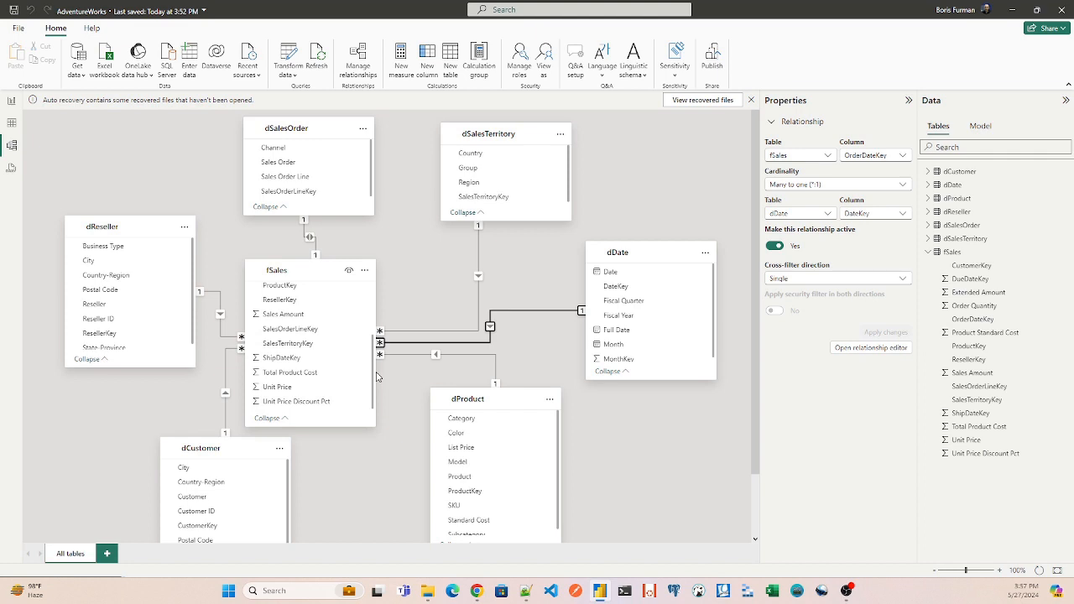
left_click_drag(376, 376, 377, 316)
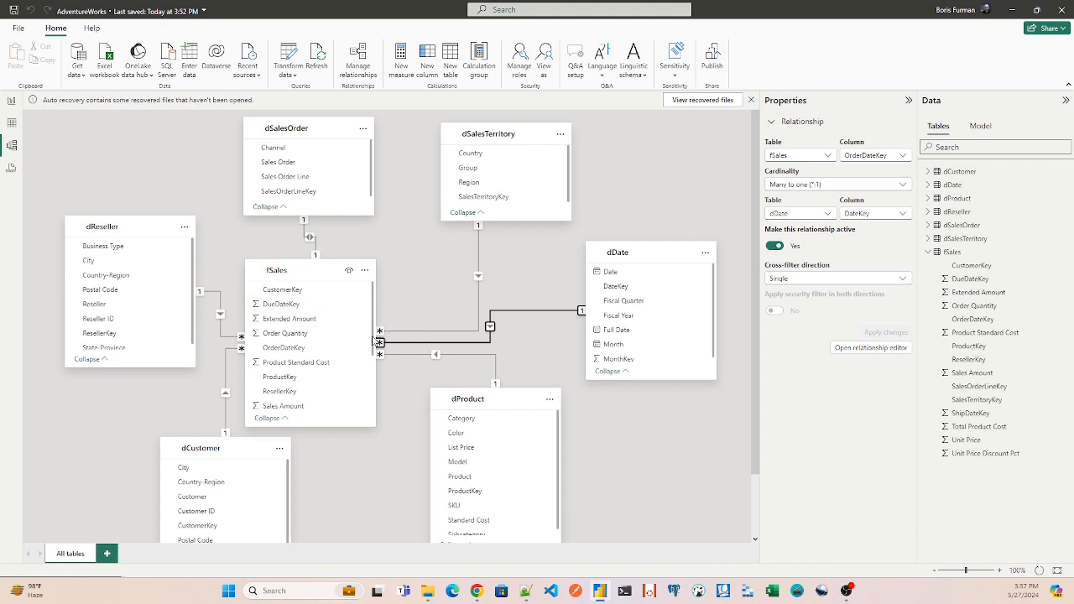
mouse_move(374, 340)
left_mouse_down()
mouse_move(377, 398)
mouse_move(371, 322)
left_mouse_up()
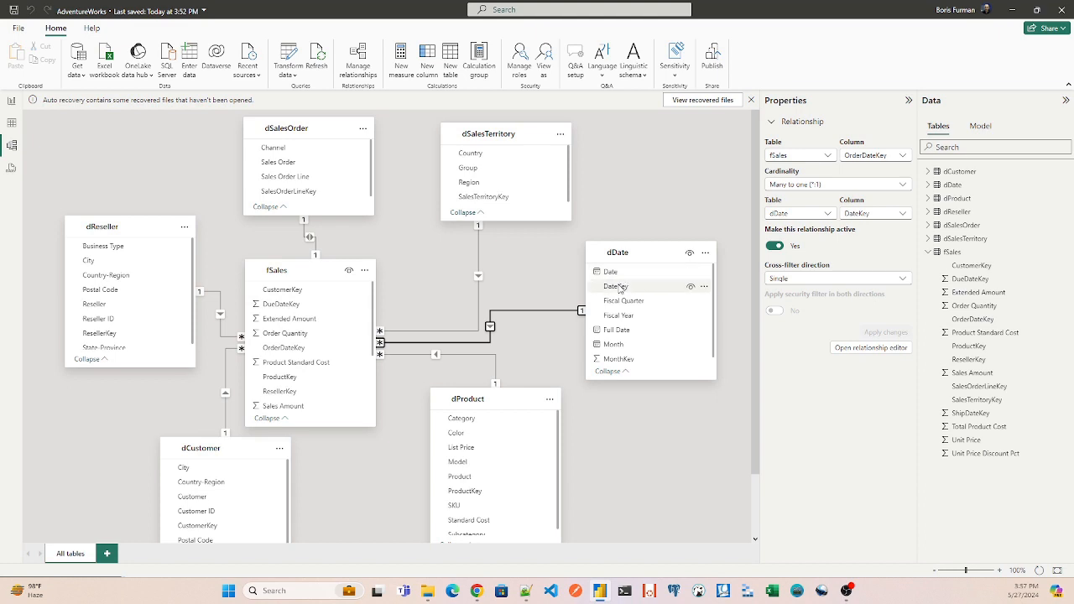
left_click_drag(615, 286, 308, 308)
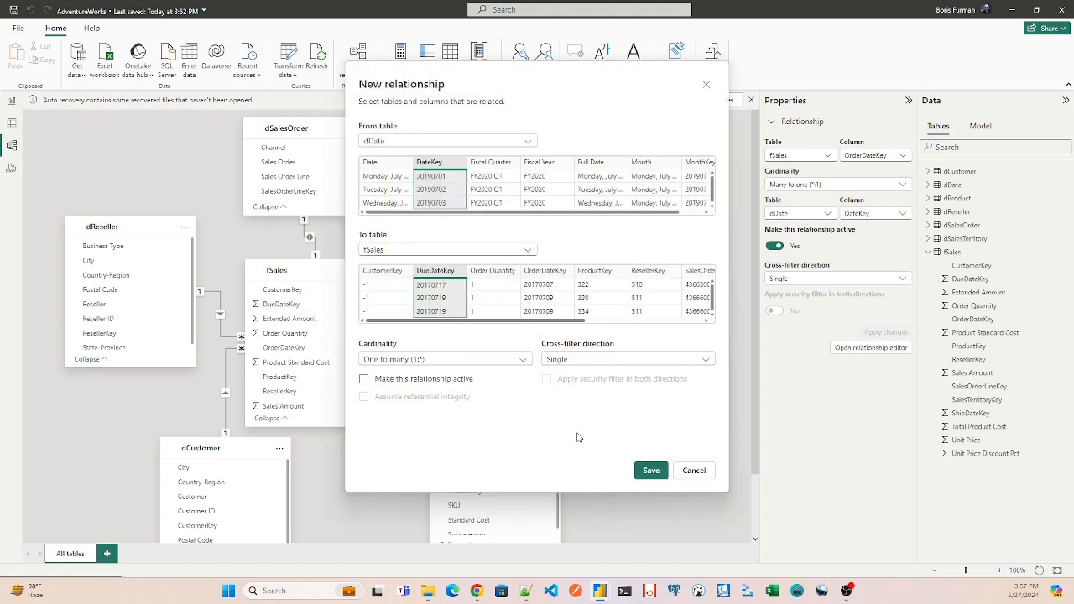
left_click(651, 470)
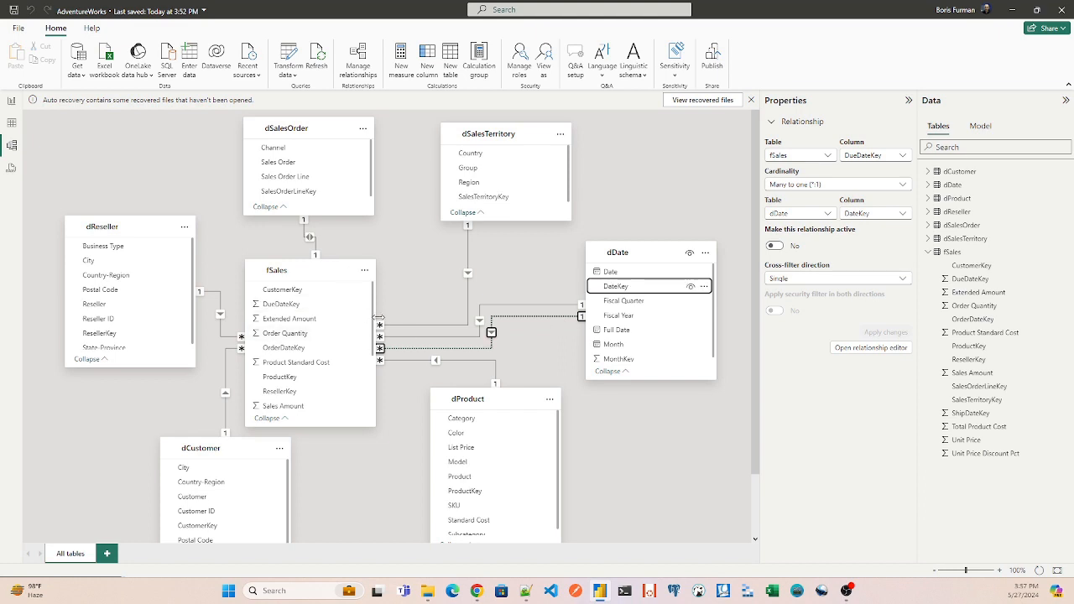
- Create an inactive one-to-many relationship from DateKey in dDate to ShipDateKey in fSales, and shift the dDate card slightly
scroll(361, 370, "down", 4)
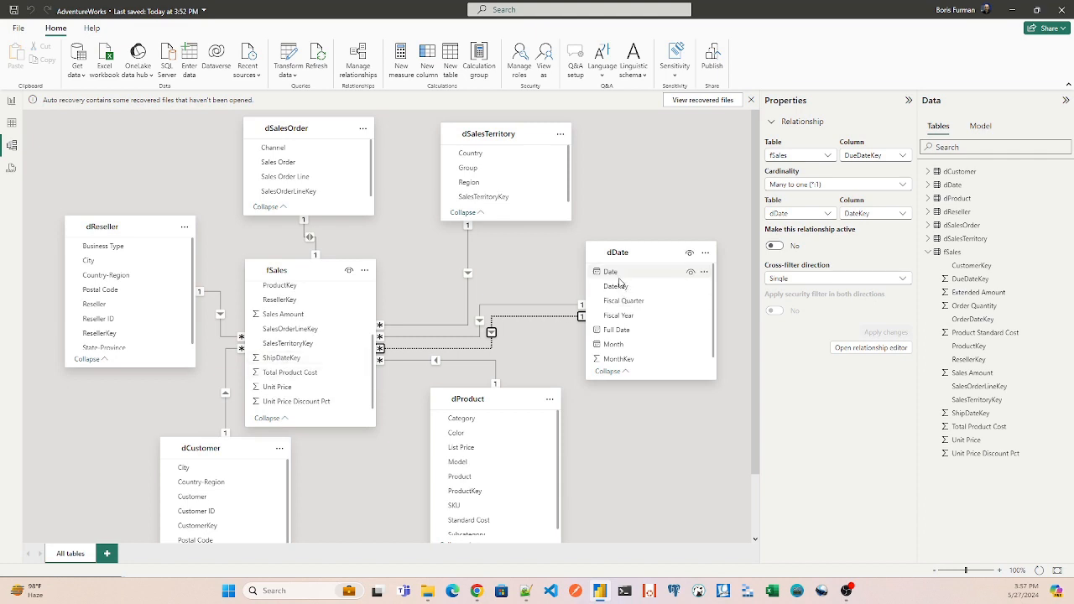
left_click_drag(618, 290, 327, 360)
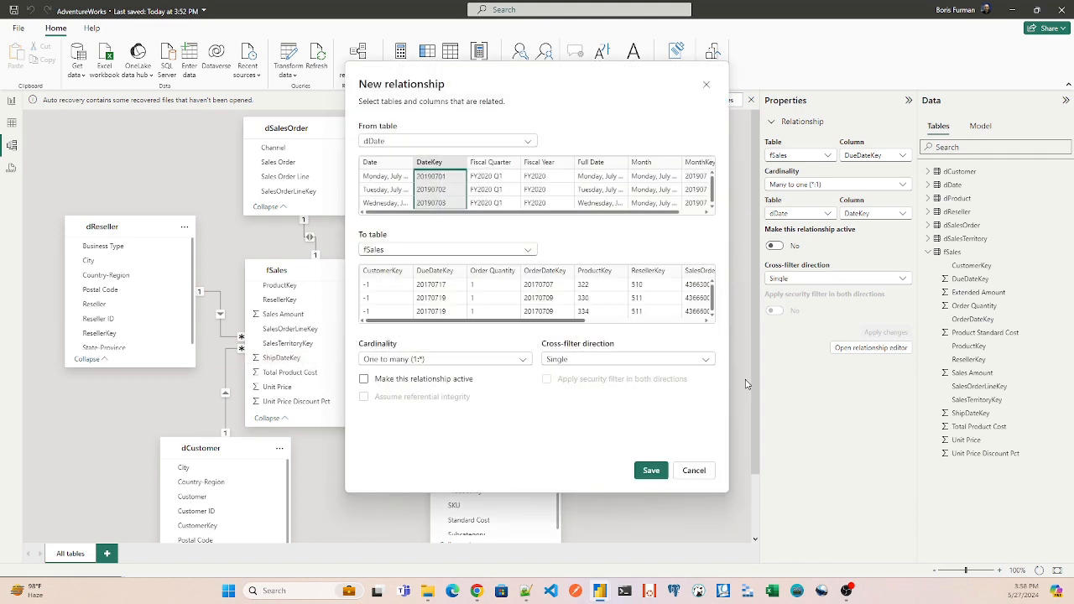
left_click(650, 471)
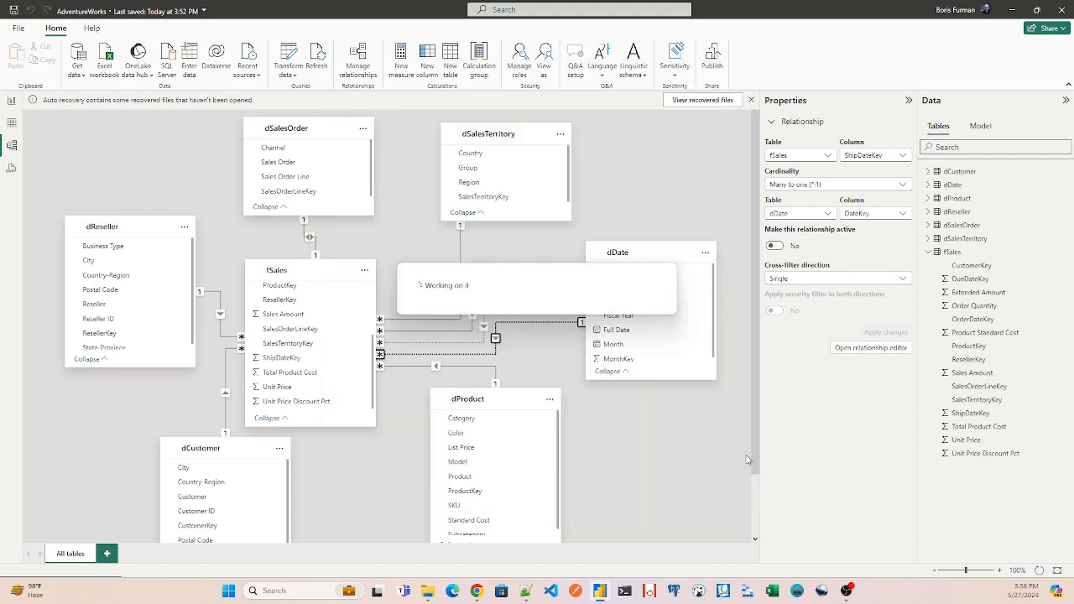
left_click_drag(638, 255, 645, 251)
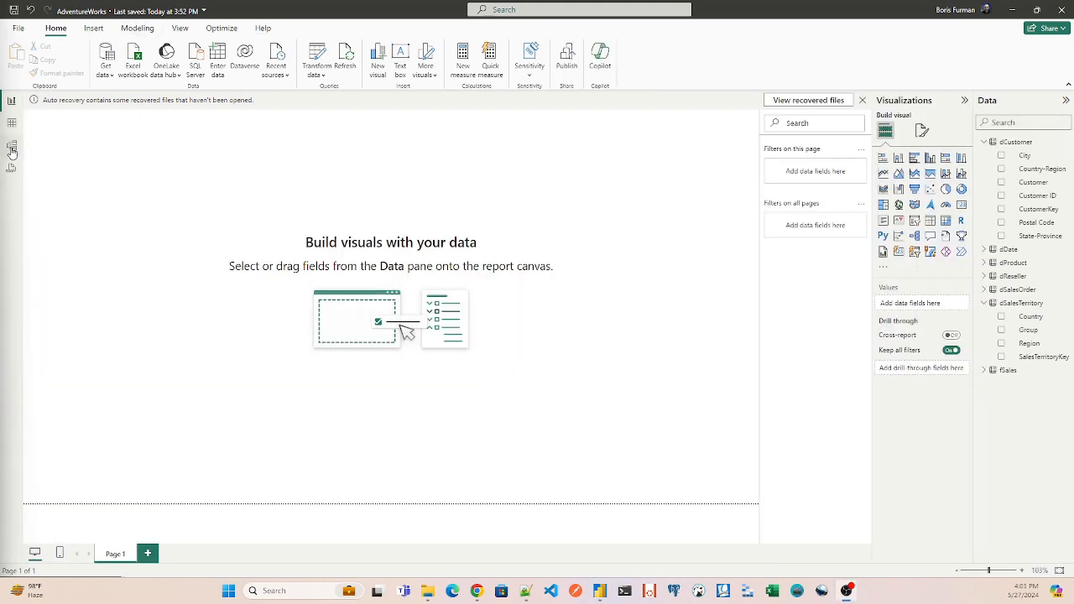
- In the report view, build a trial table visual from the Region field of dSalesTerritory and replace the field with SalesTerritoryKey
left_click(11, 148)
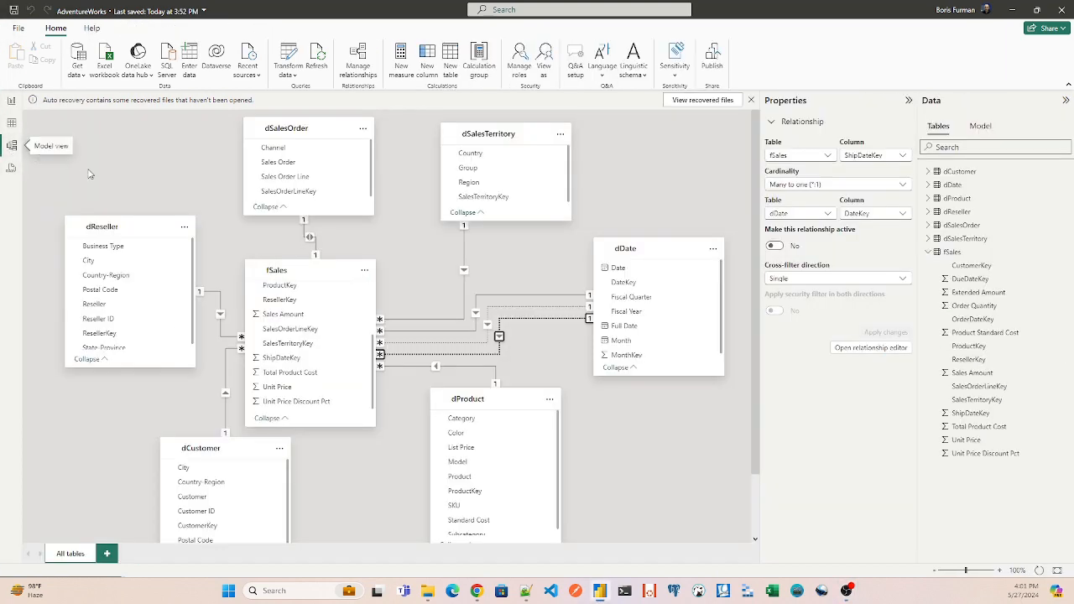
left_click(14, 103)
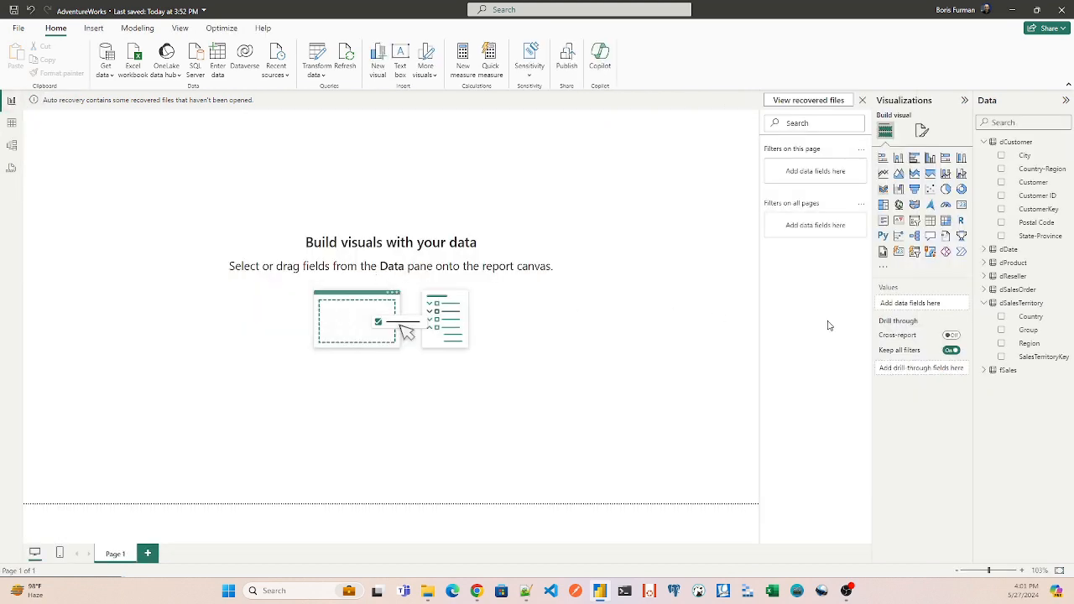
left_click(984, 143)
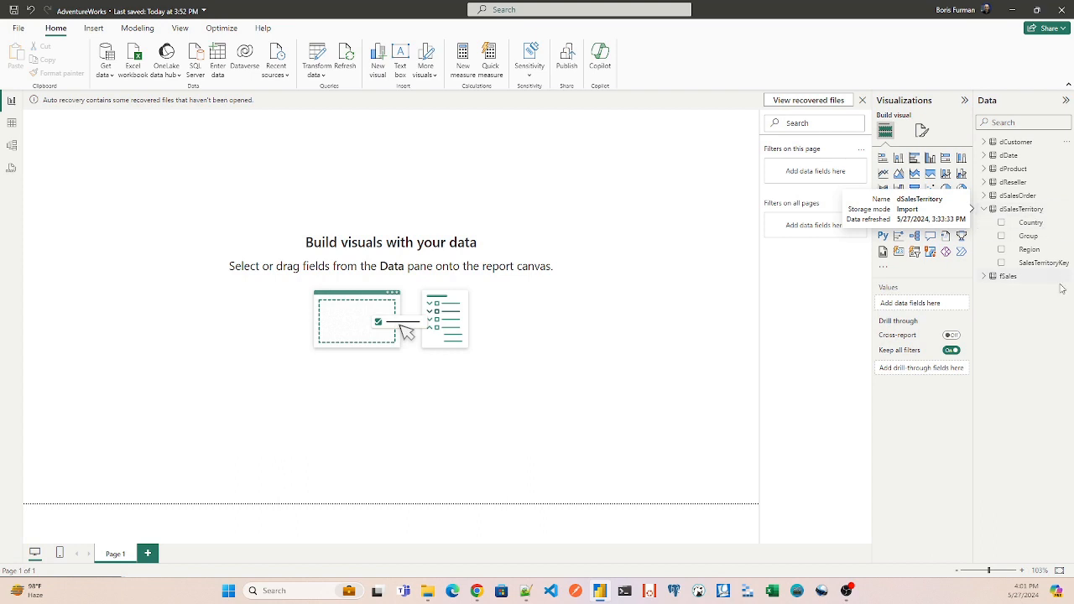
left_click(1030, 250)
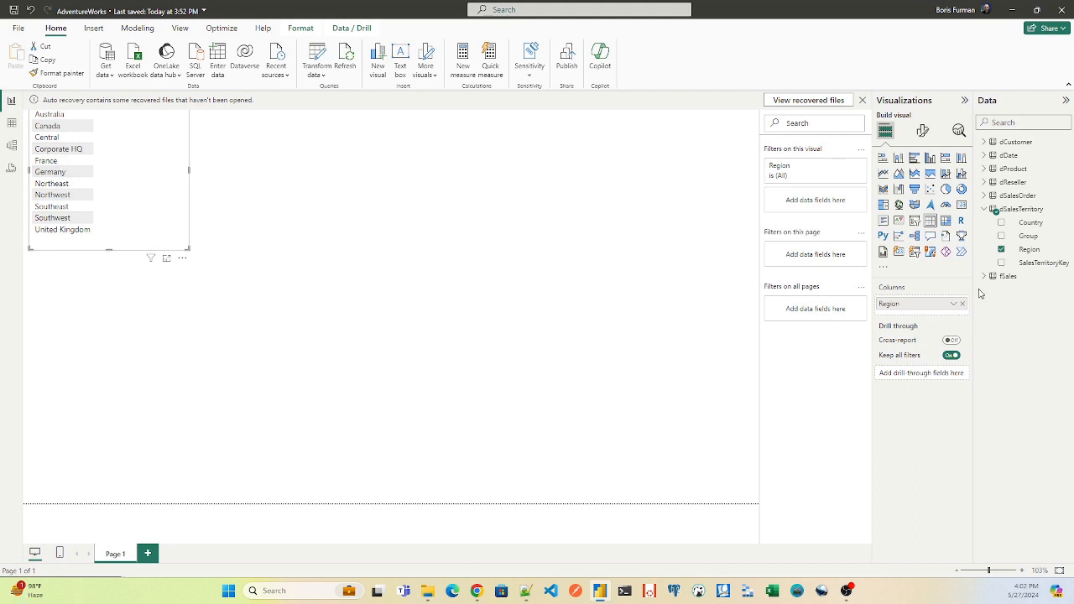
left_click(1003, 250)
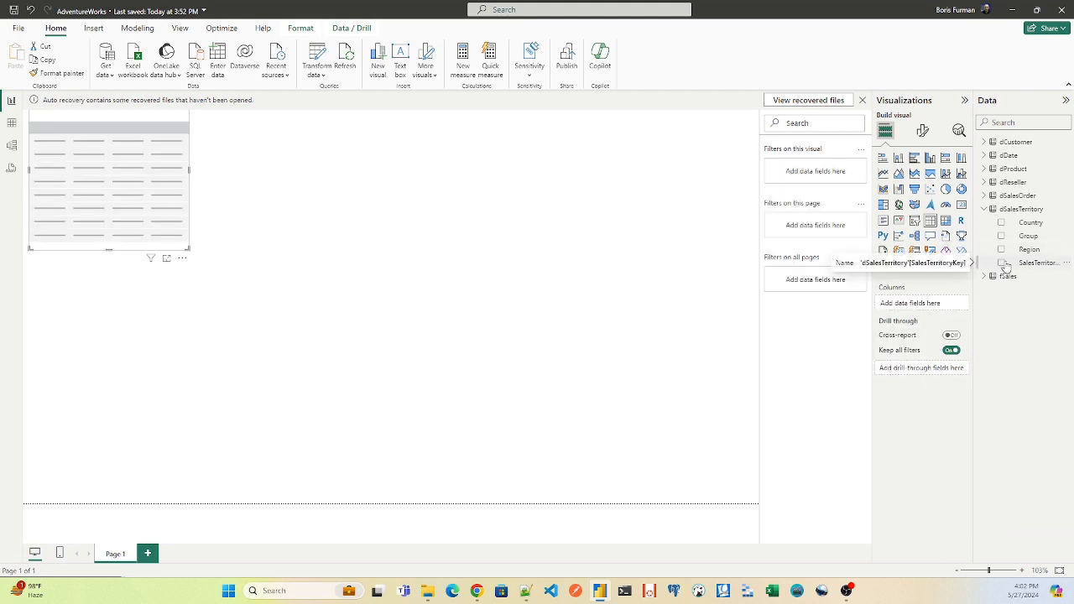
left_click(1002, 264)
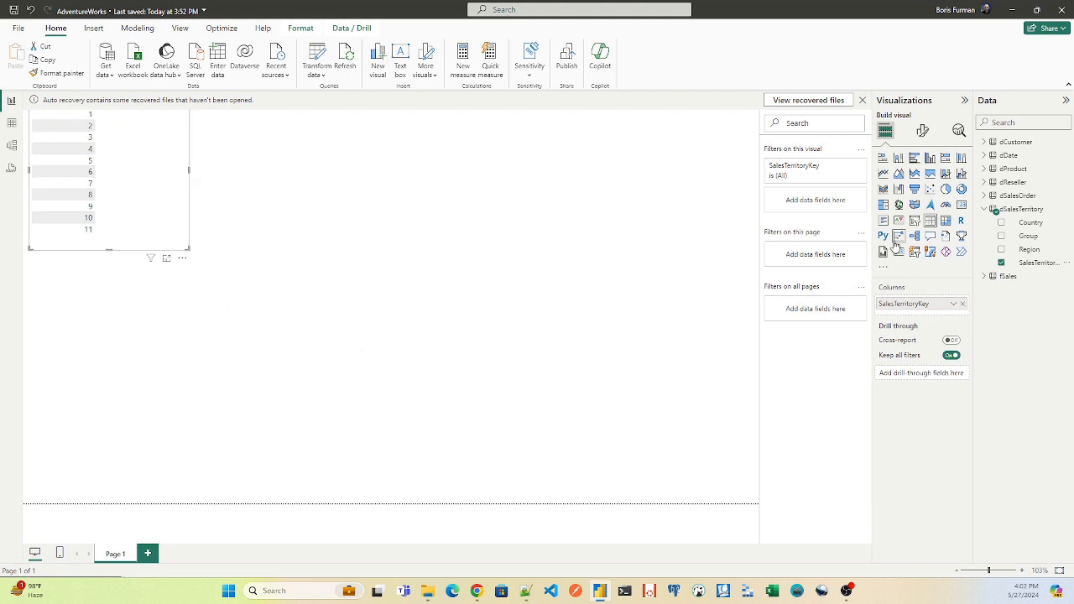
- Widen the Visualizations and Data panes, and delete the trial SalesTerritoryKey table visual from the report page
left_click_drag(873, 239, 747, 248)
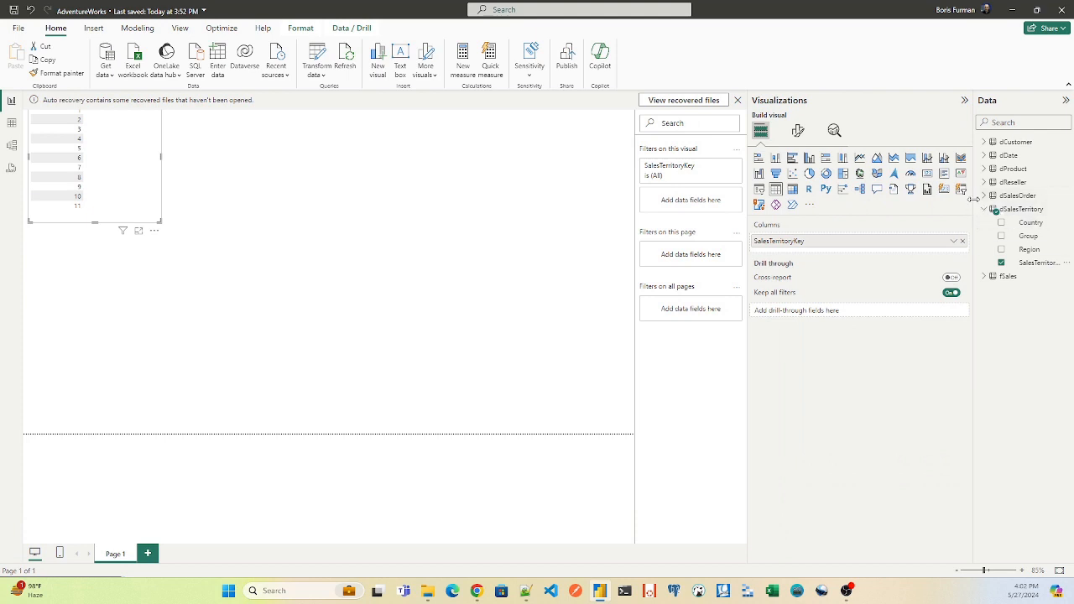
left_click_drag(973, 199, 903, 209)
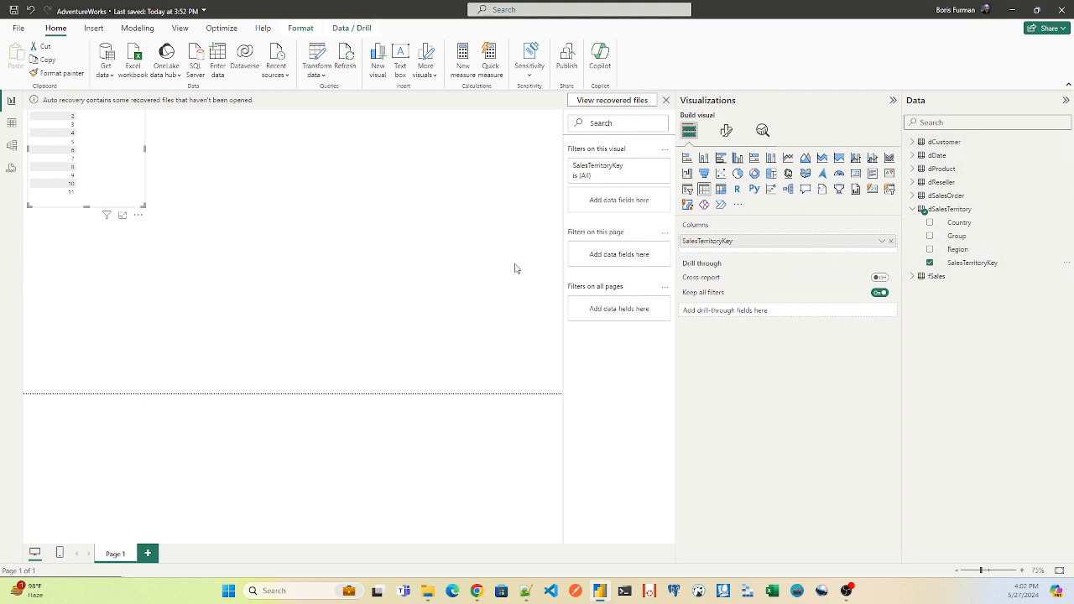
left_click(930, 263)
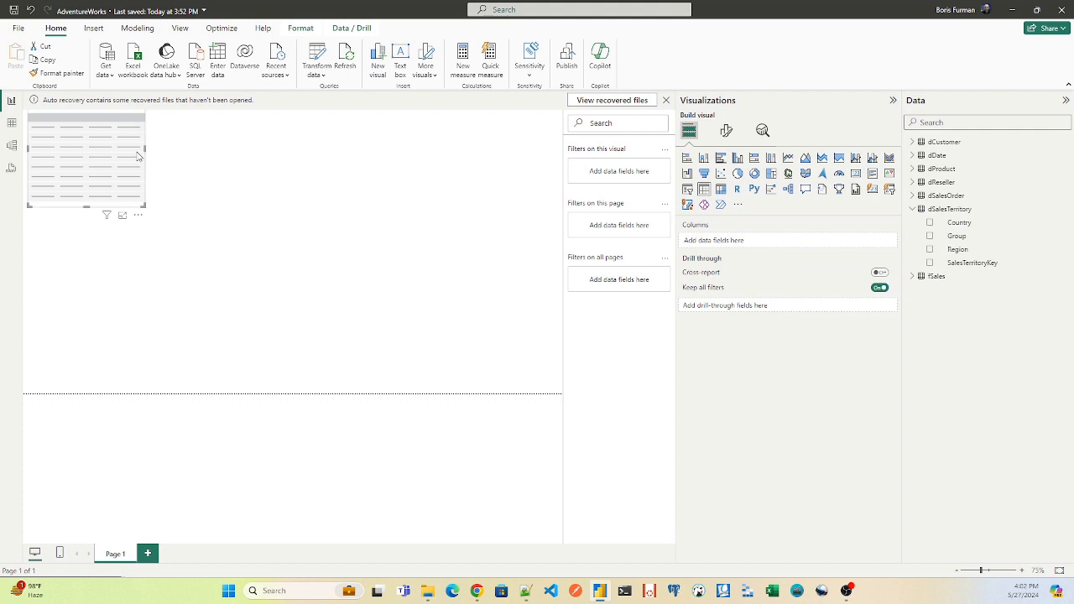
key("Delete")
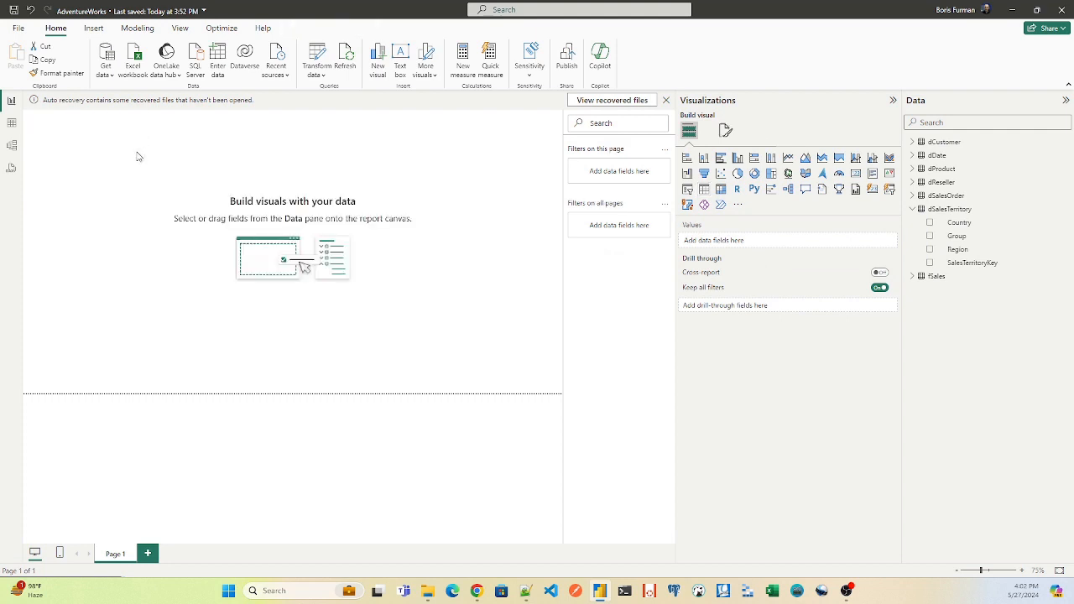
- Hide the ResellerKey column of the dReseller table in the data model and return to the report view
left_click(11, 148)
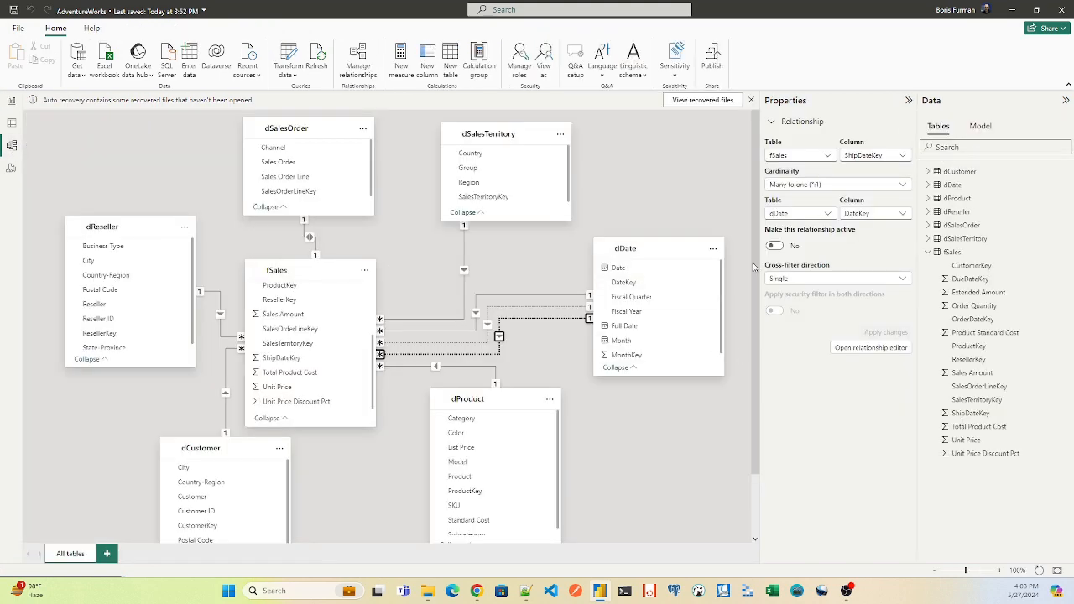
left_click_drag(757, 261, 763, 206)
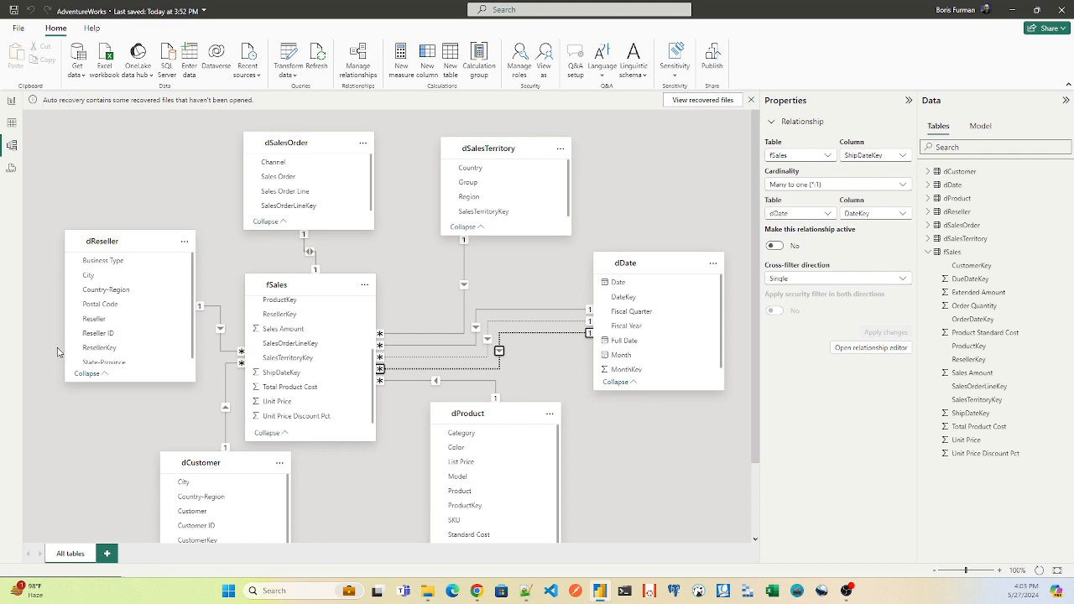
left_click(106, 349)
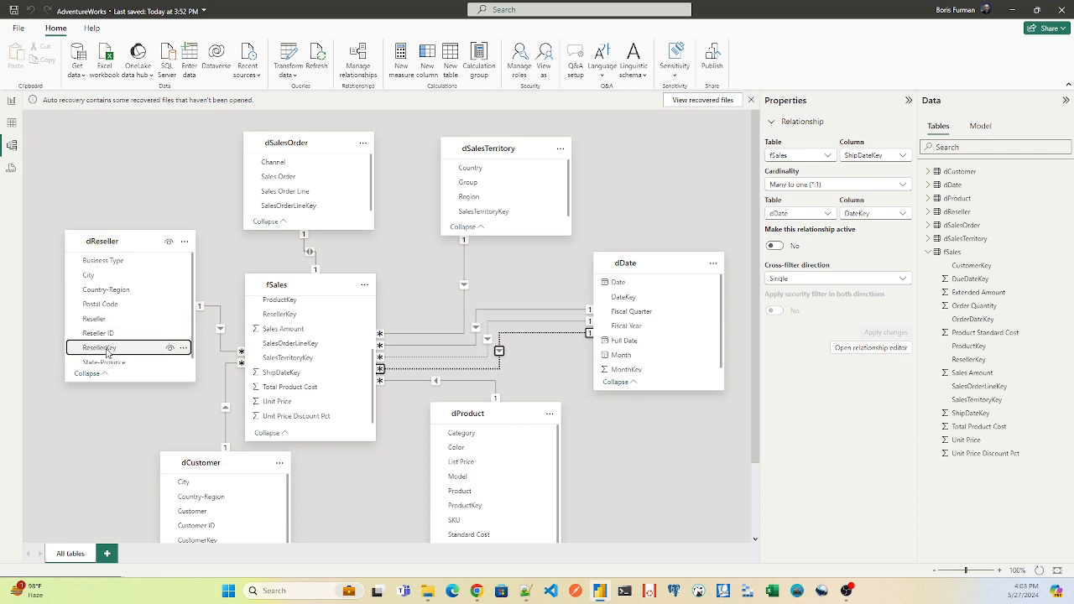
left_click(169, 349)
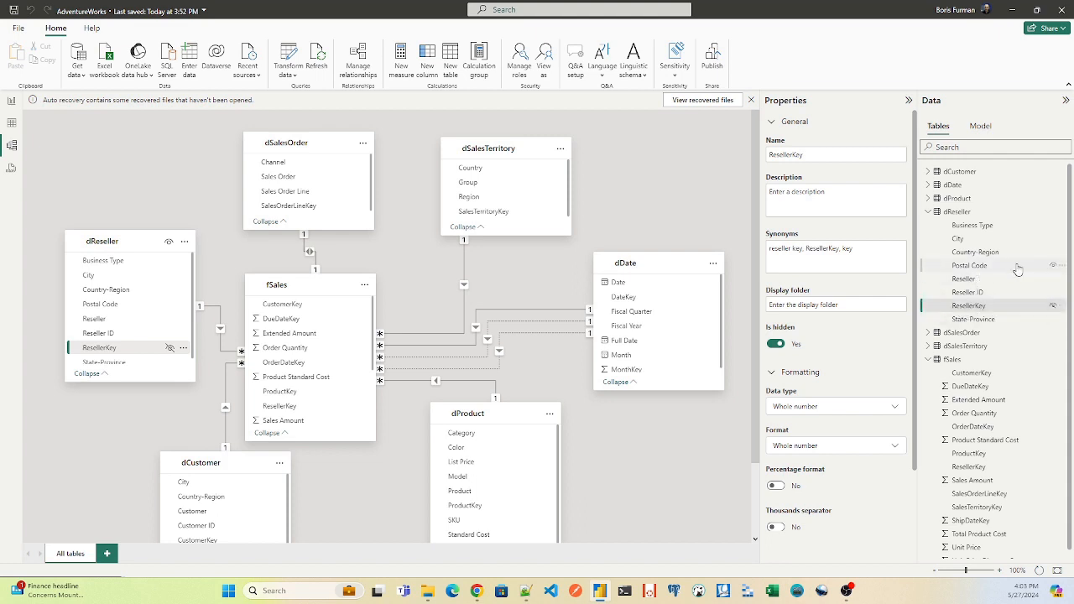
left_click(11, 100)
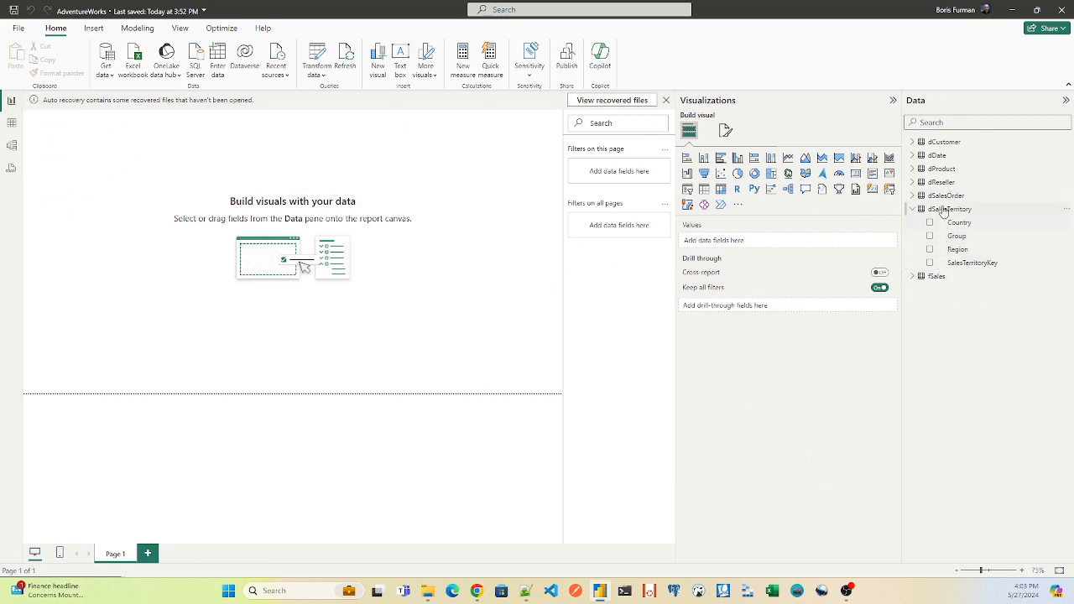
- Check which dReseller fields are available in the report view and return to the model view
left_click(912, 182)
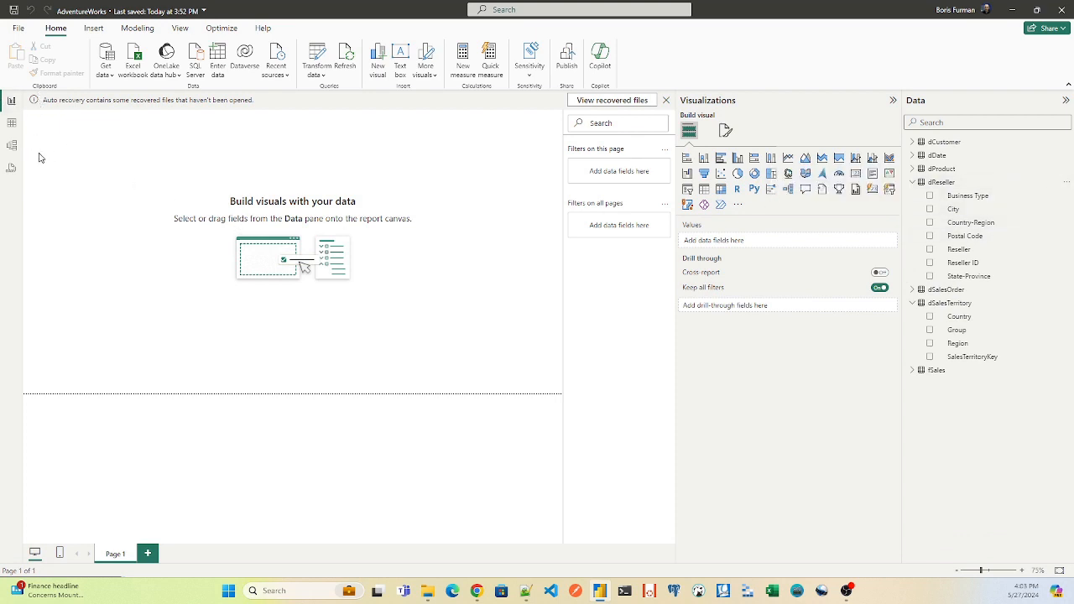
left_click(12, 146)
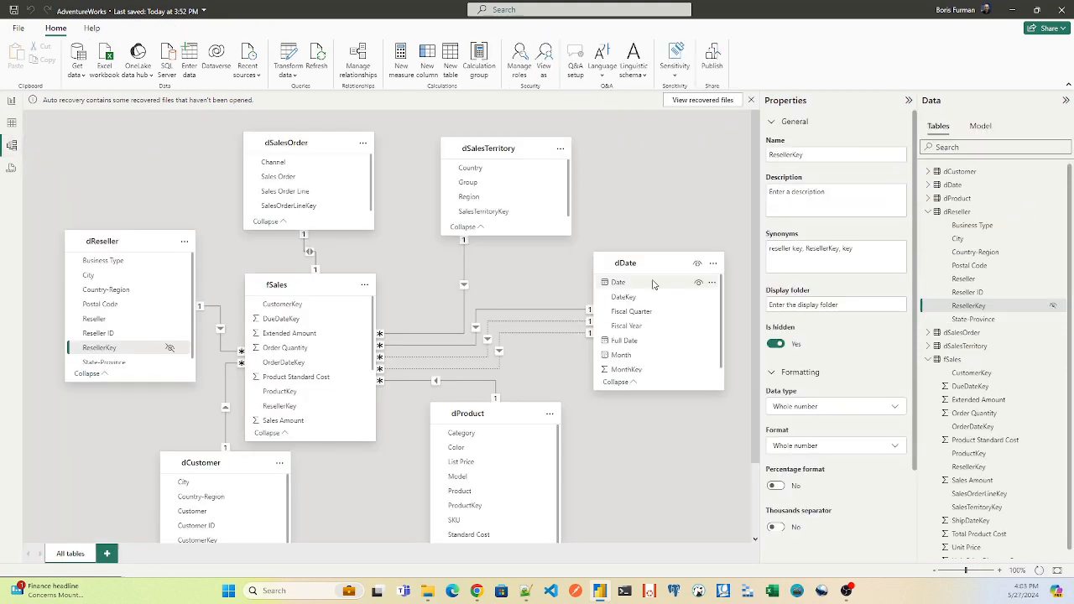
left_click_drag(756, 241, 753, 190)
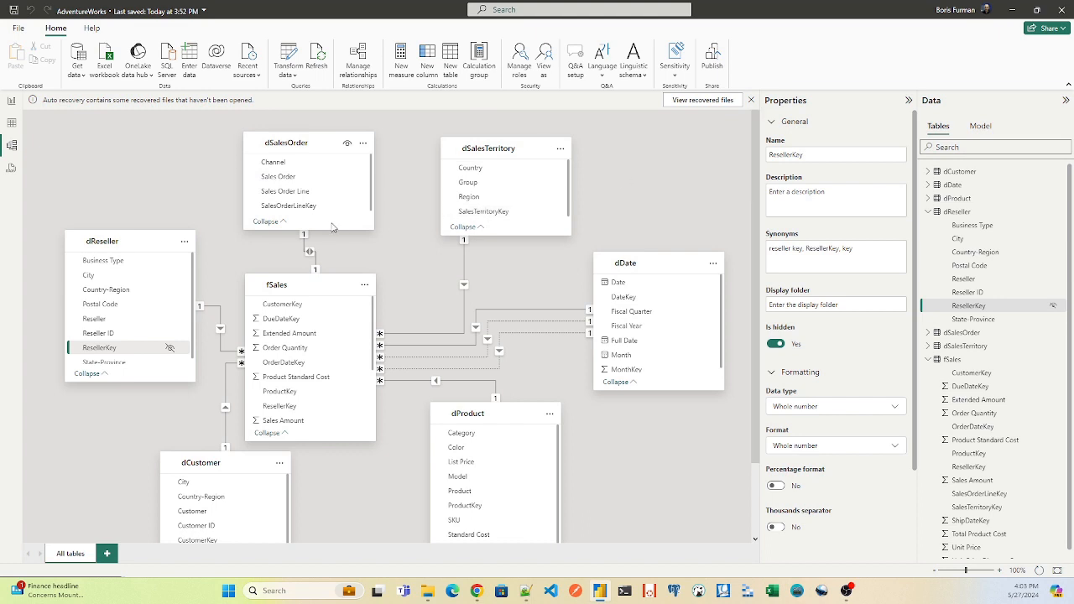
- Hide the SalesOrderLineKey column of the dSalesOrder table from the report view
left_click(309, 206)
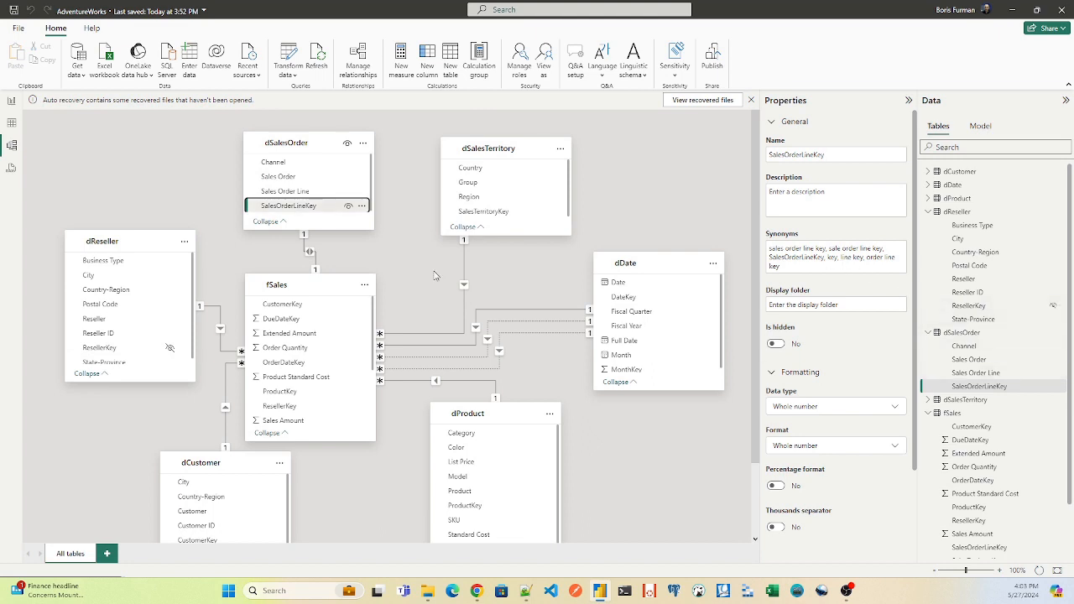
mouse_move(288, 152)
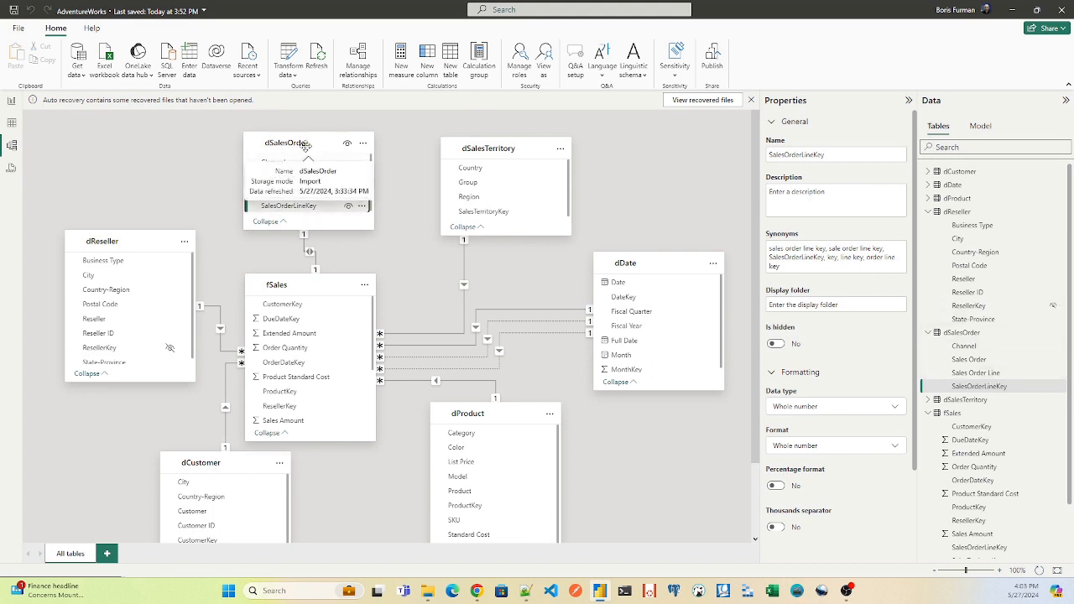
left_click(349, 209)
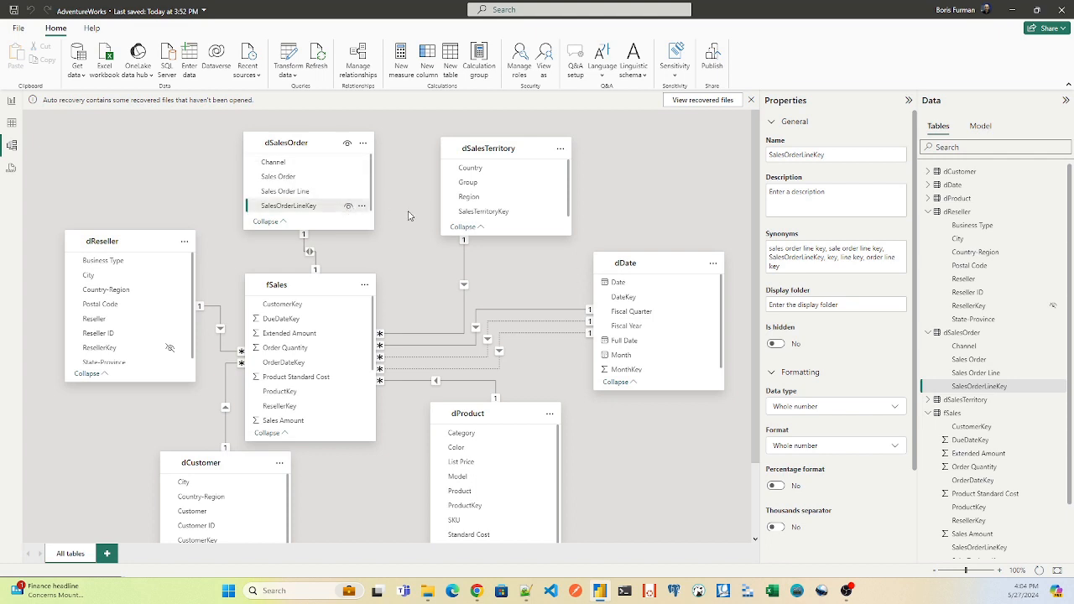
- Hide the SalesTerritoryKey column of dSalesTerritory and the DateKey column of dDate from the report view
left_click(495, 212)
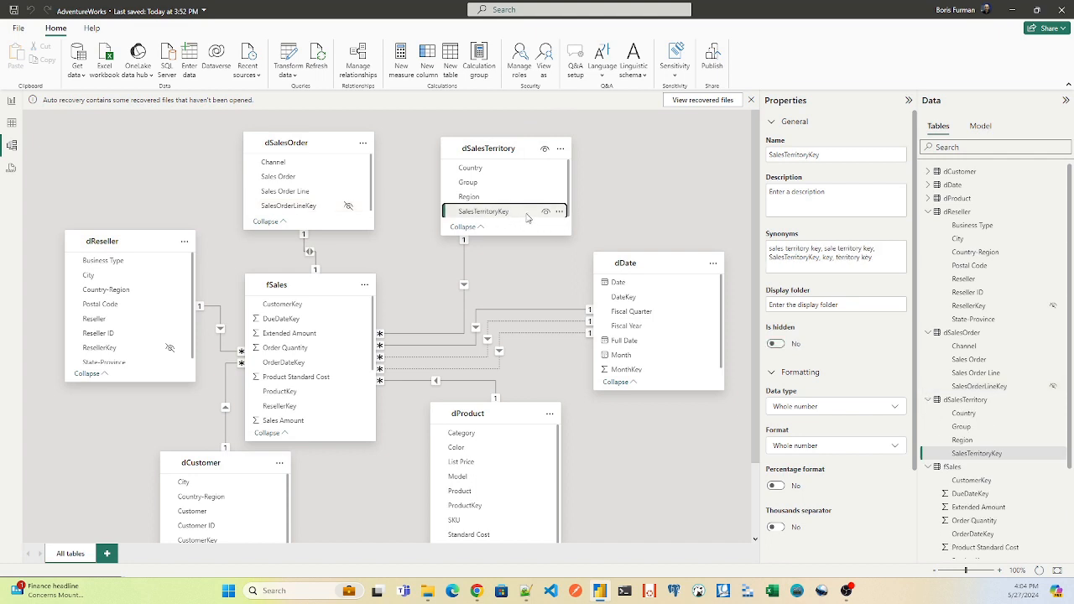
left_click(545, 211)
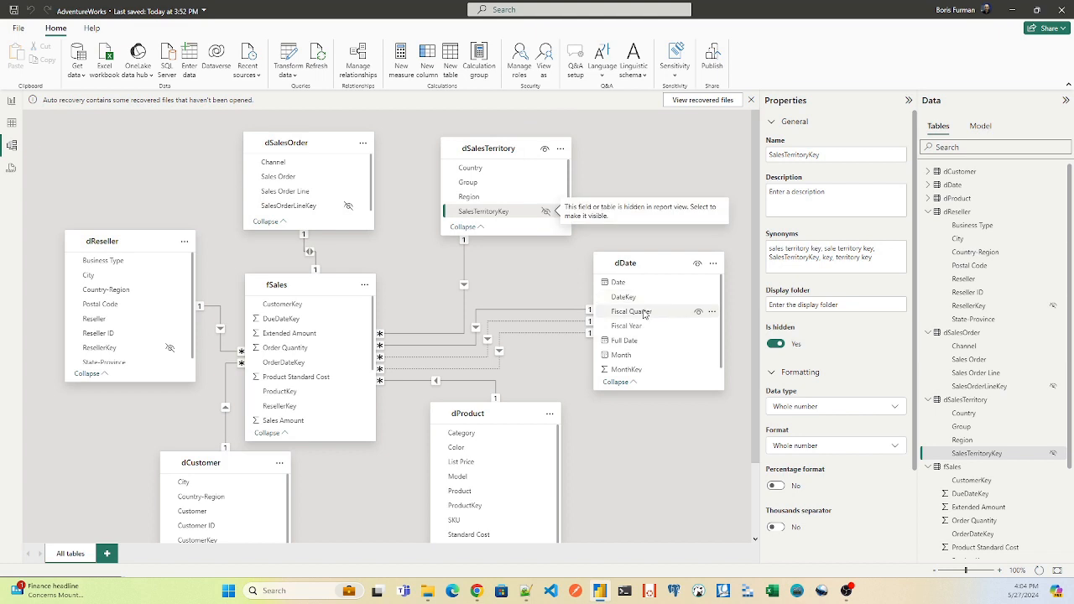
left_click(627, 299)
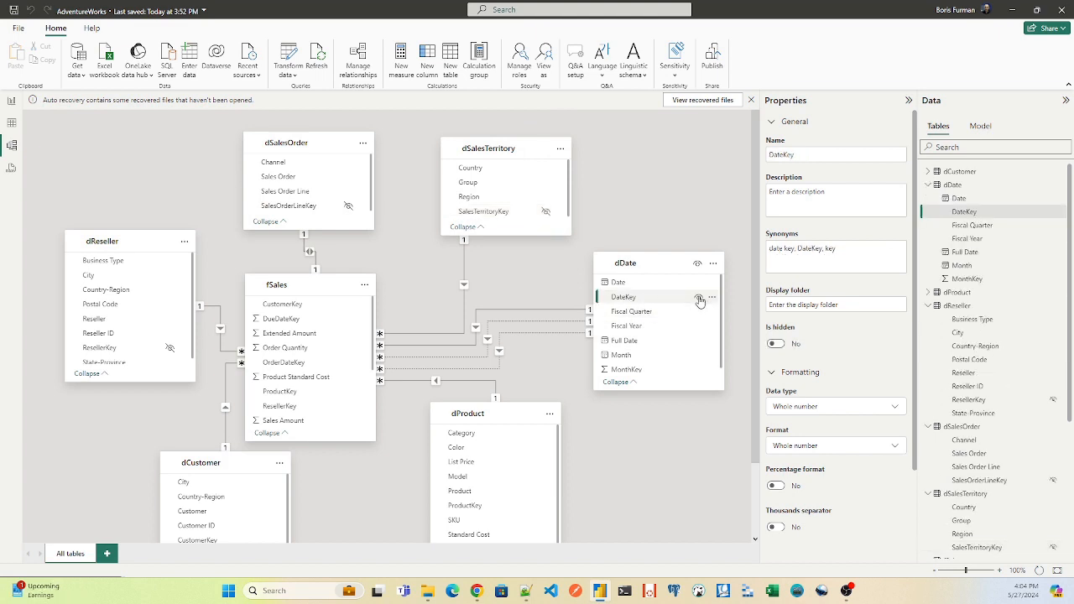
left_click(697, 298)
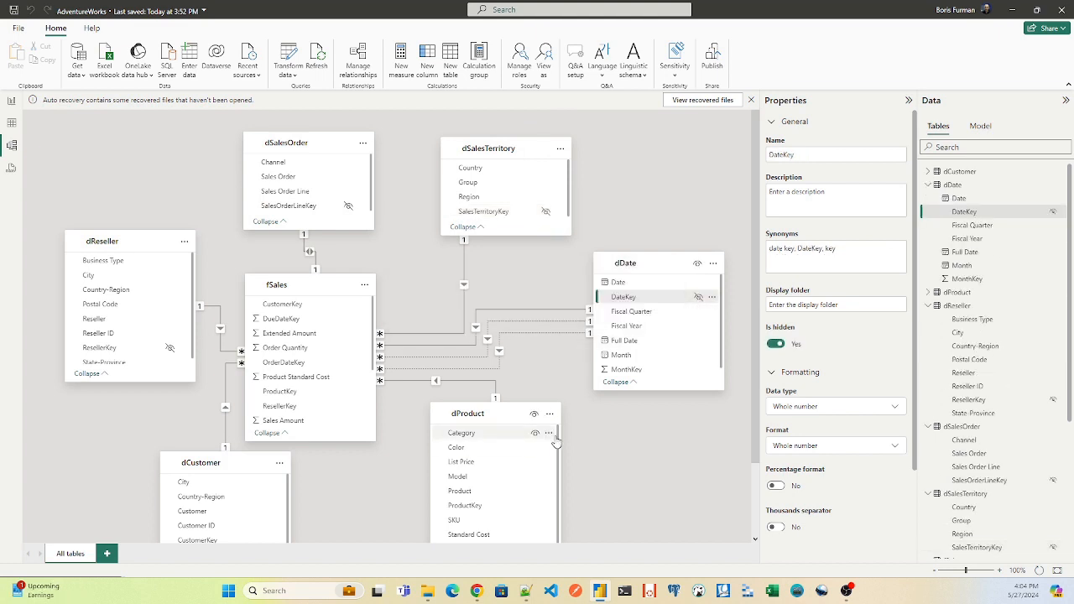
- Hide the ProductKey column of dProduct and the CustomerKey column of dCustomer from the report view
scroll(760, 401, "down", 1)
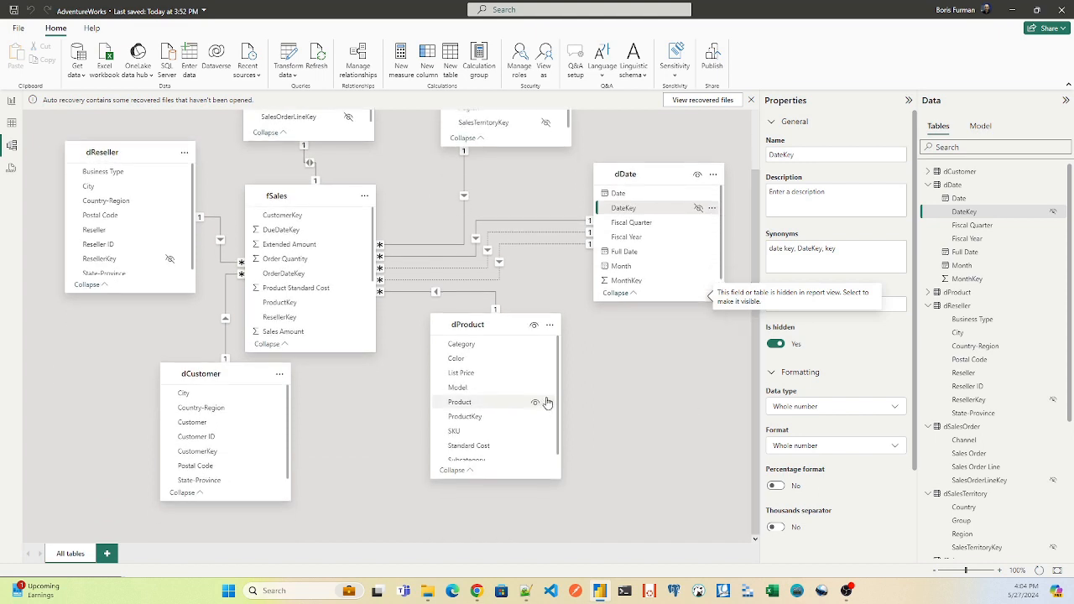
left_click(529, 418)
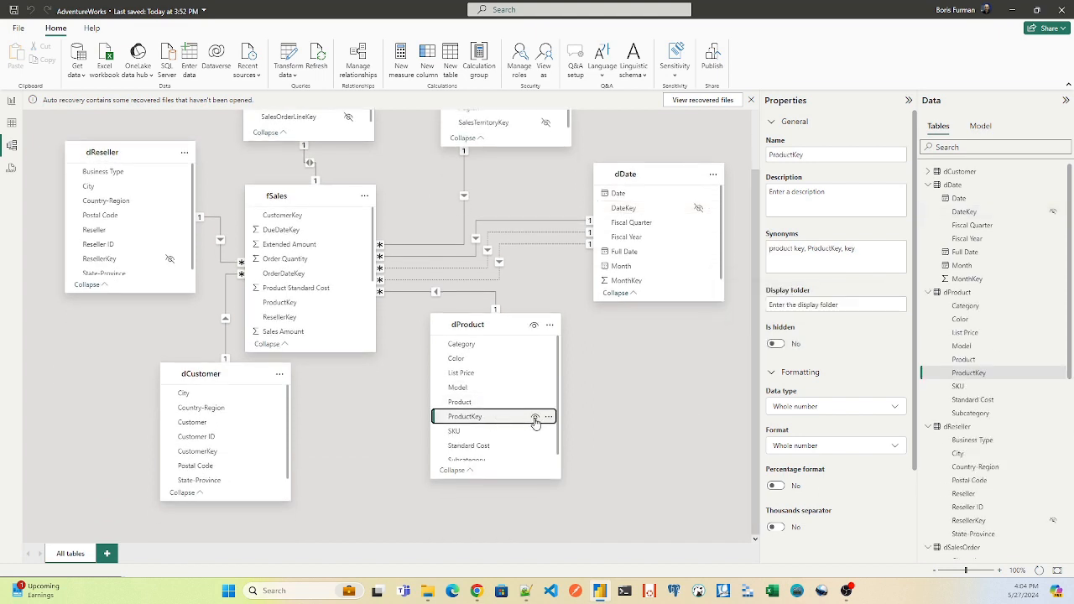
left_click(535, 417)
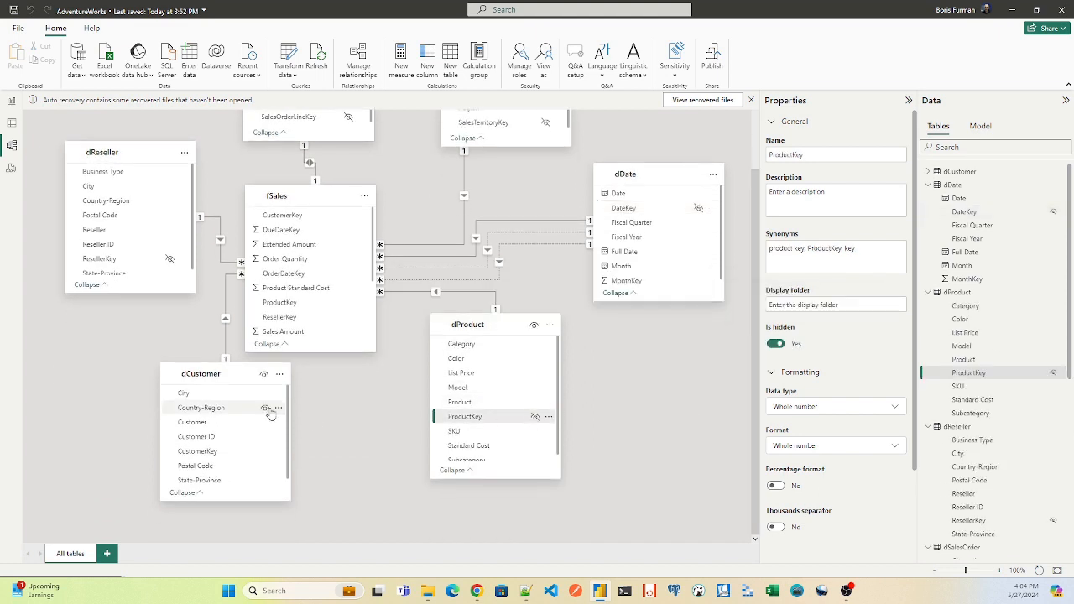
left_click(257, 451)
left_click(265, 452)
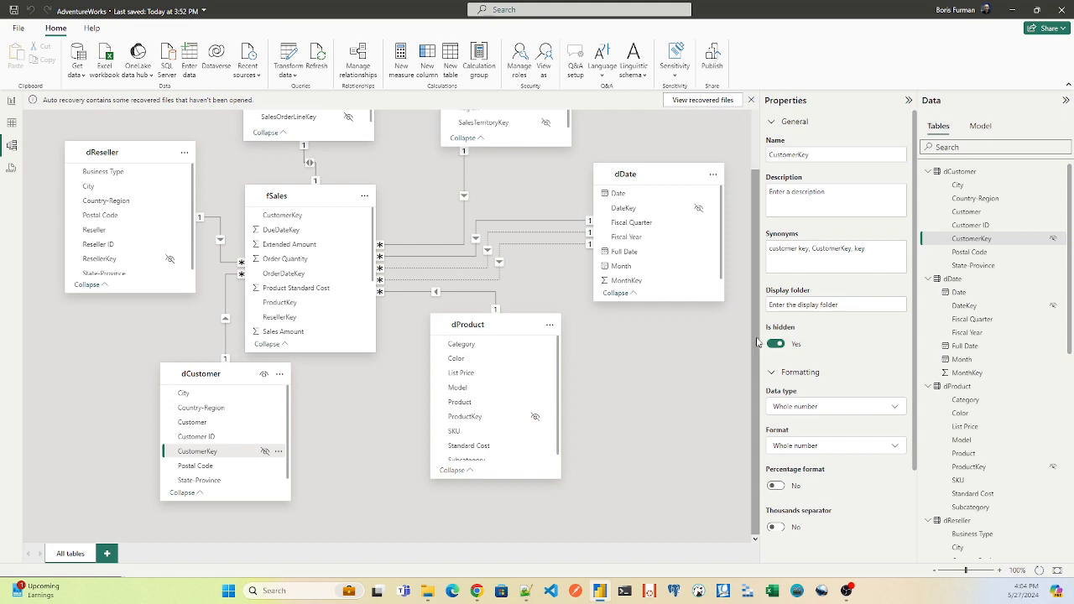
- Create a hierarchy from the Country-Region column of dCustomer and name it Geography
left_click_drag(759, 344, 759, 282)
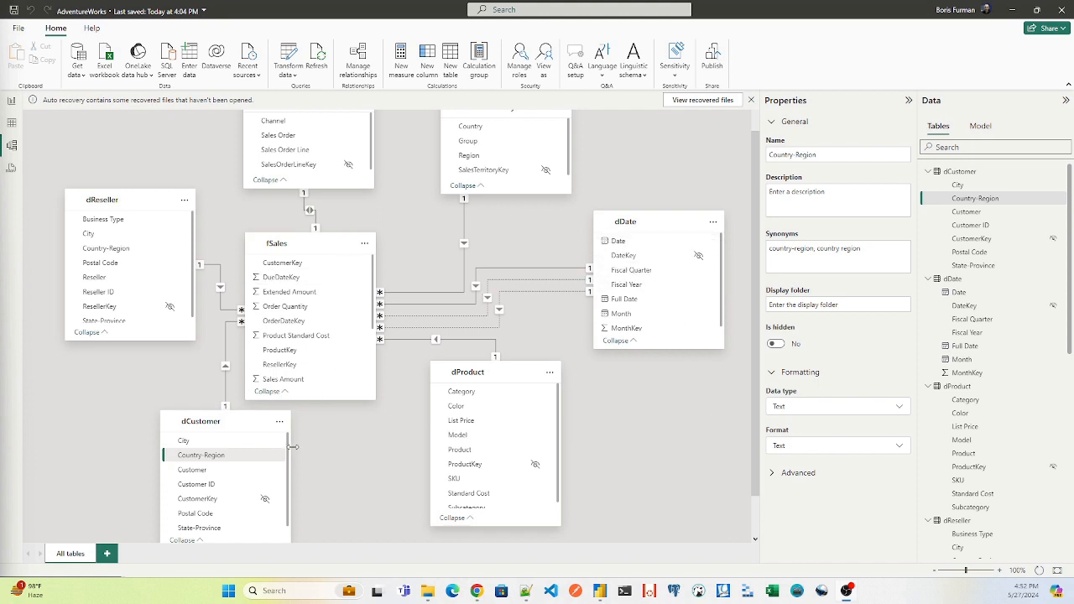
scroll(755, 321, "down", 1)
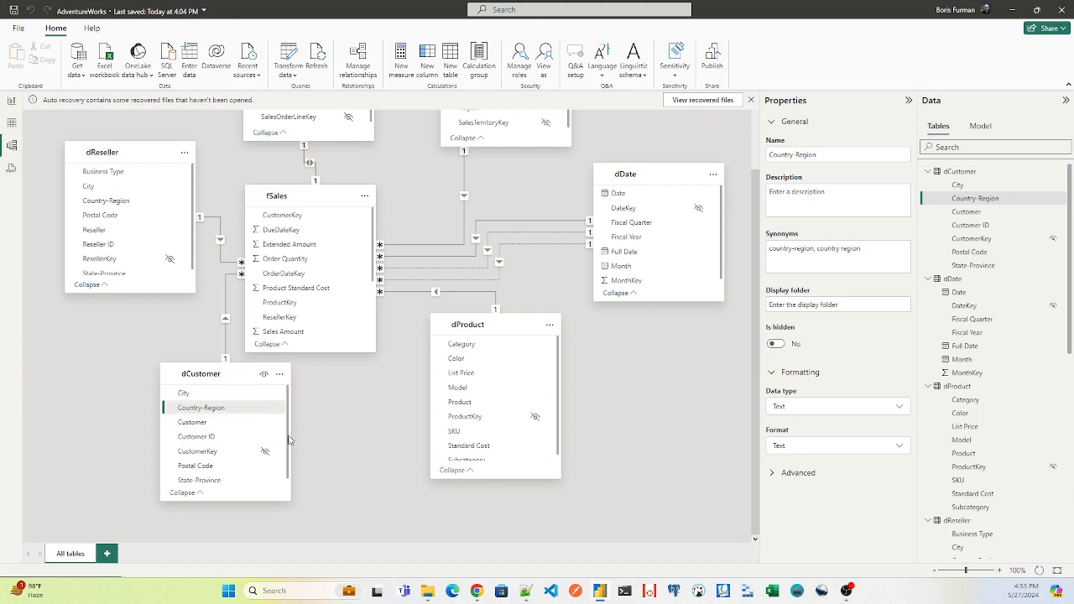
left_click_drag(287, 425, 288, 430)
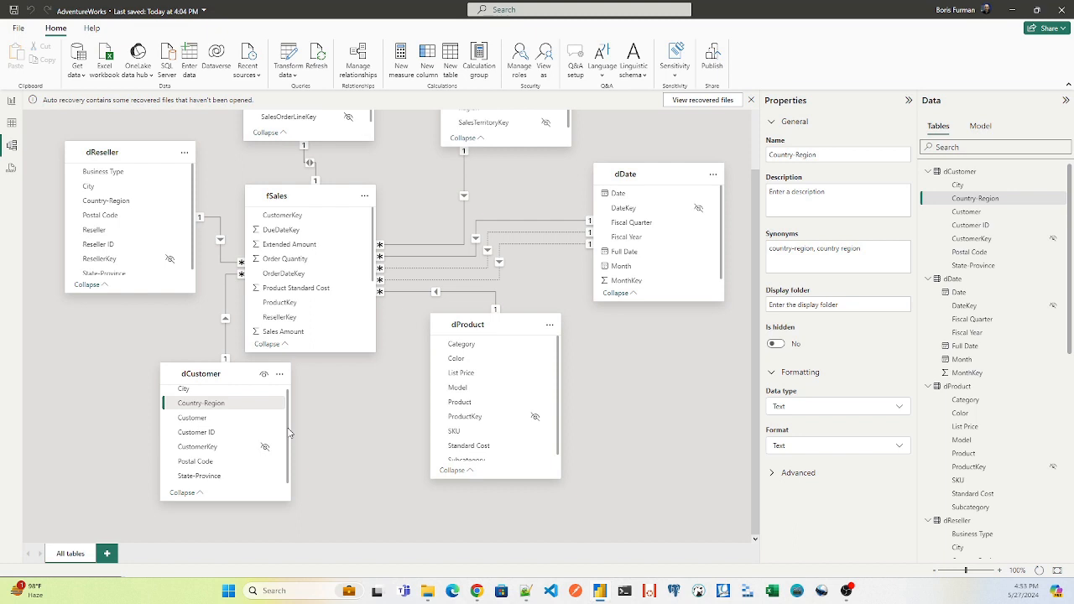
left_click_drag(288, 432, 294, 415)
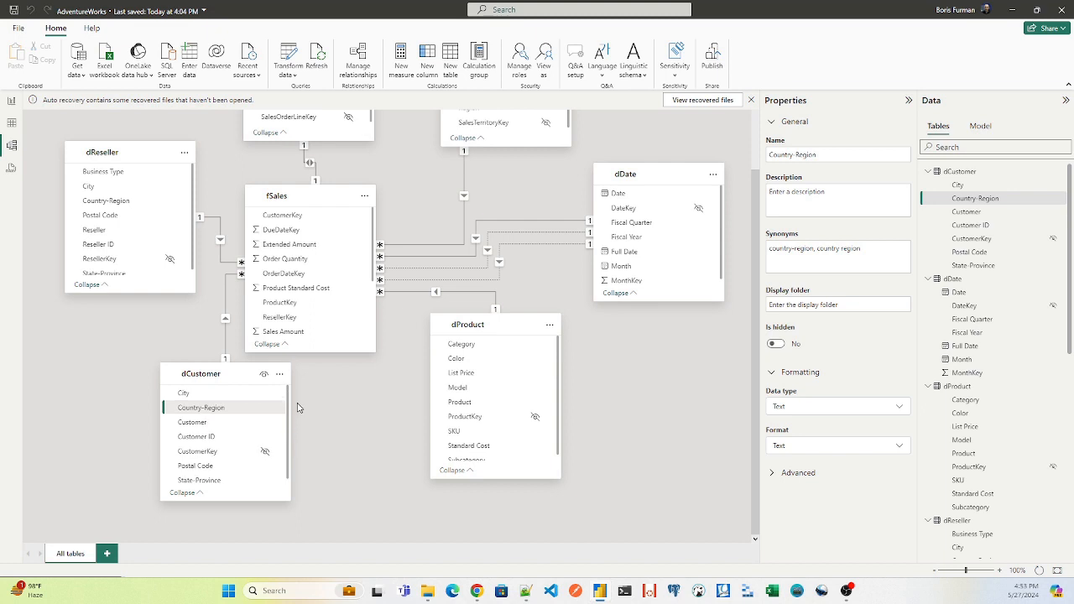
right_click(221, 410)
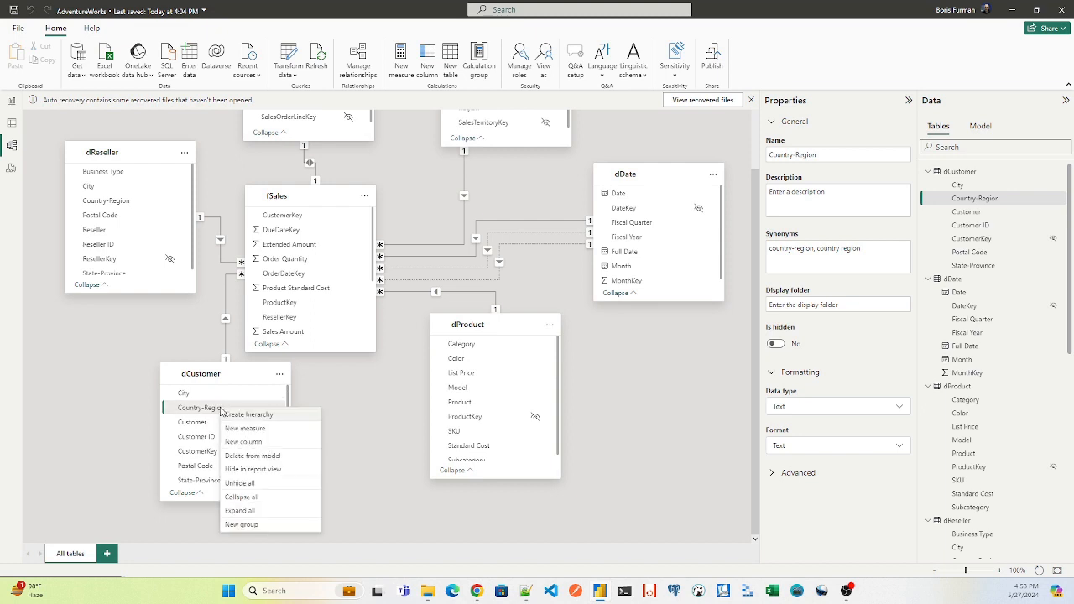
left_click(243, 414)
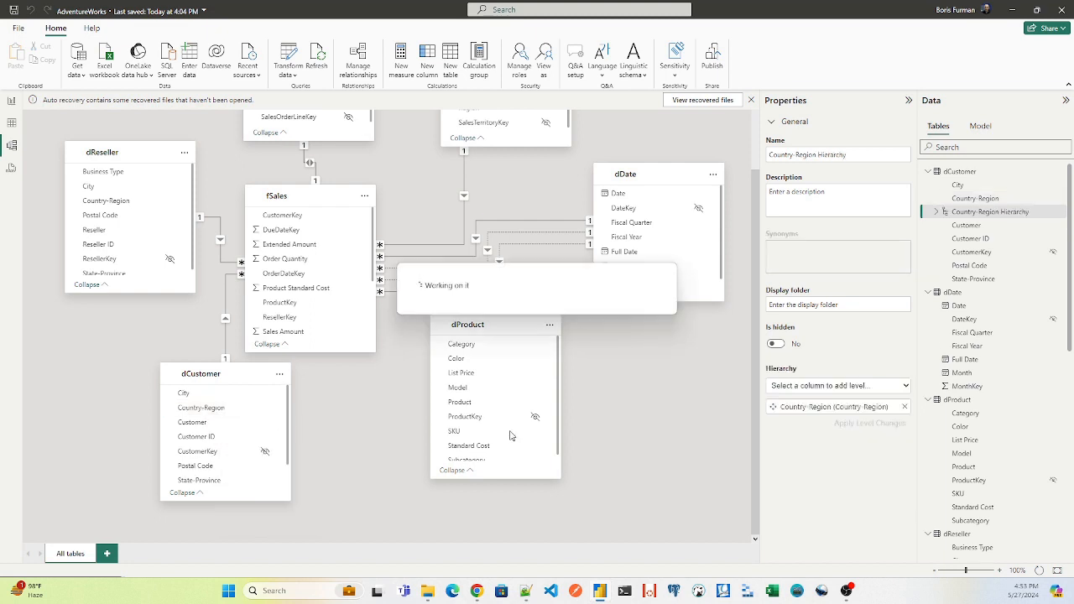
triple_click(863, 153)
type("Geography")
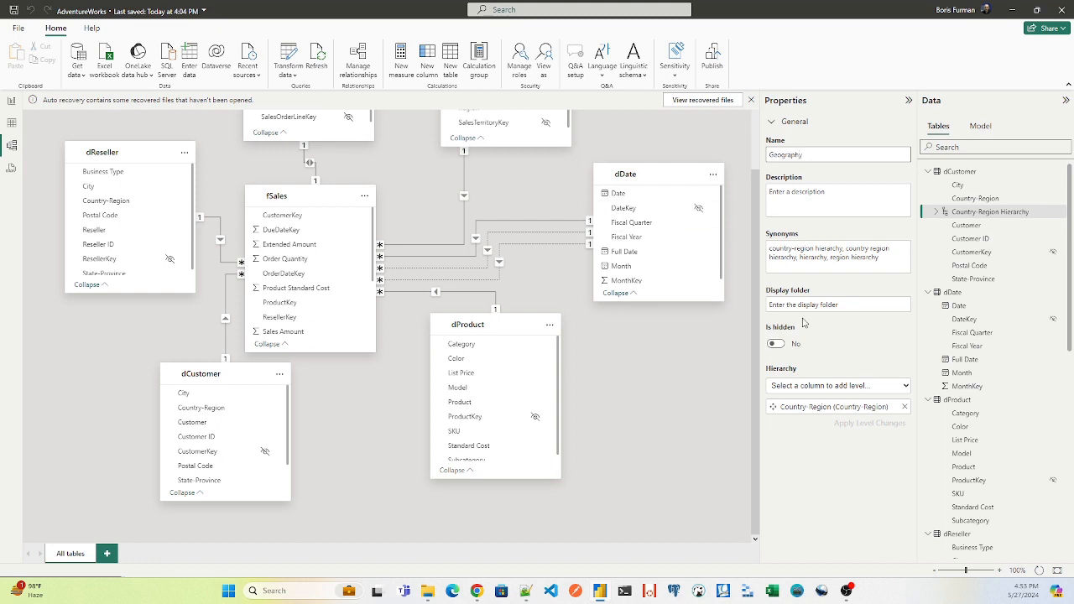
key("Return")
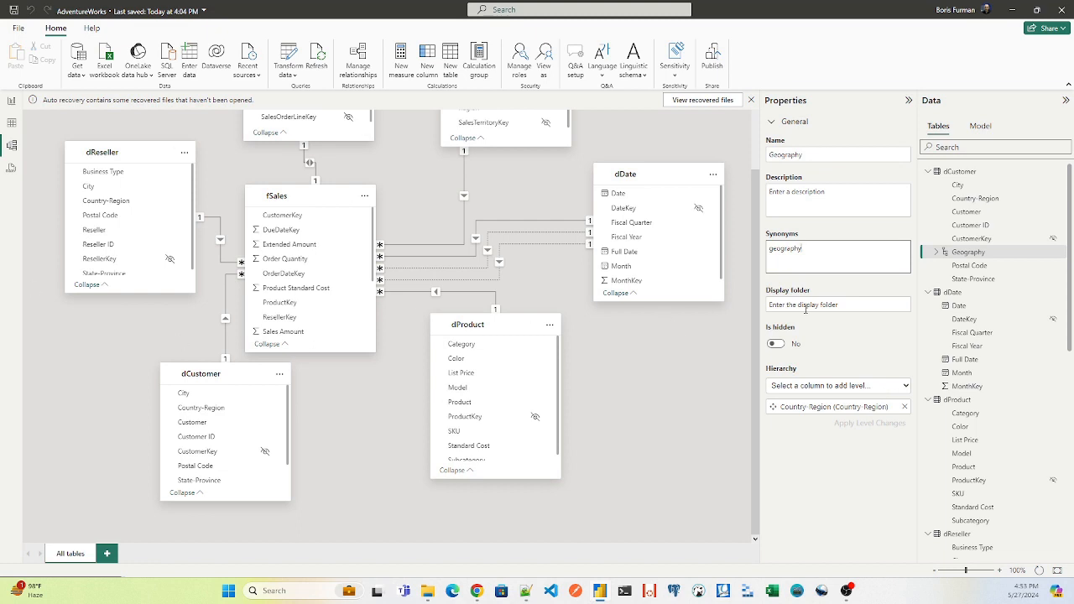
- Add State-Province, City, Postal Code and Customer, in that order, as levels of the Geography hierarchy and apply the level changes
left_click(896, 387)
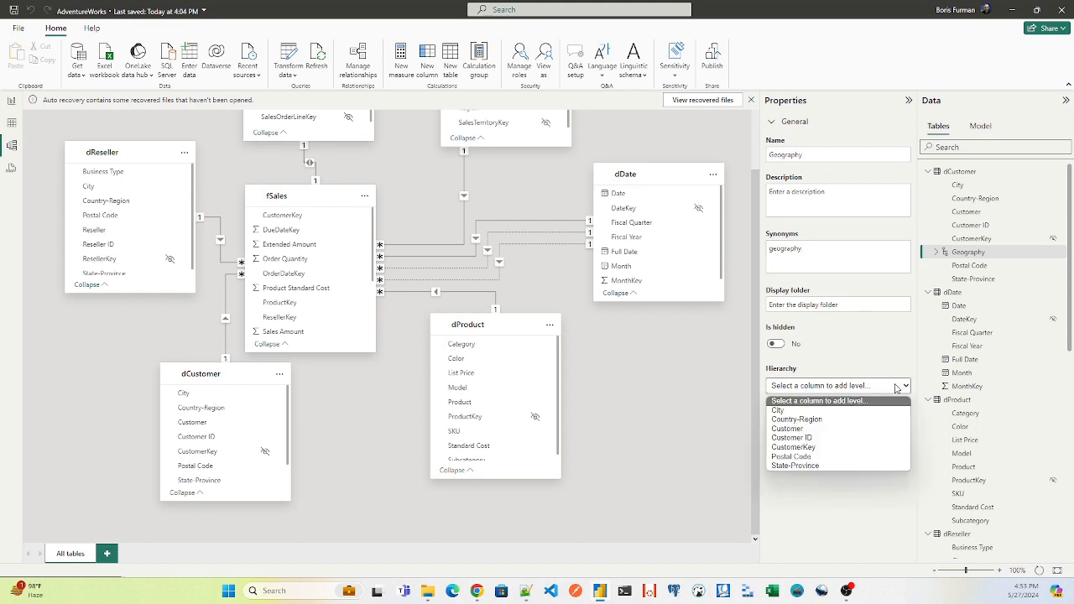
left_click(835, 465)
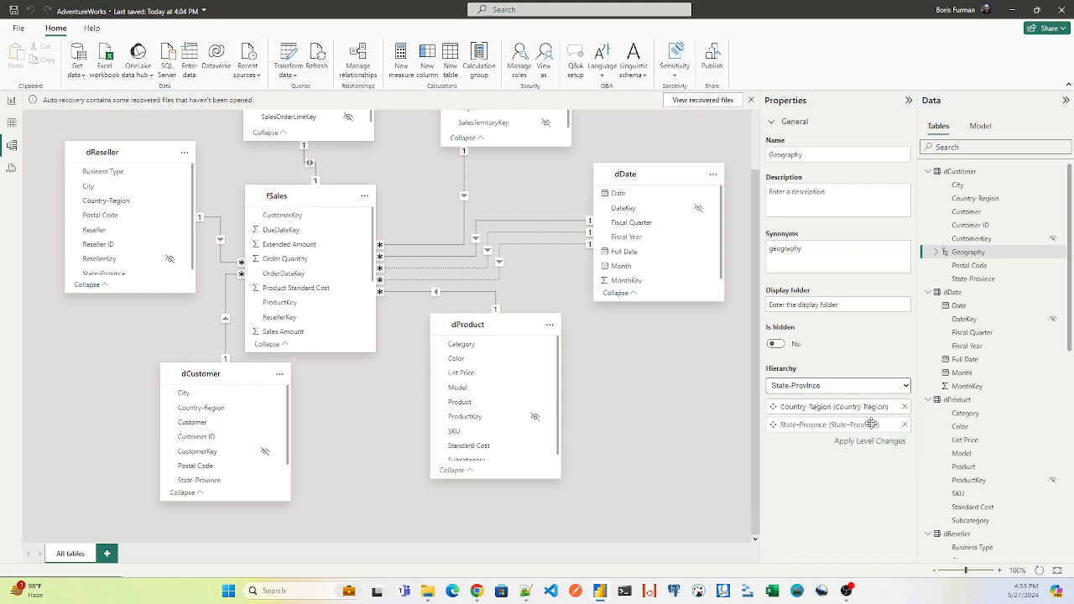
left_click(840, 387)
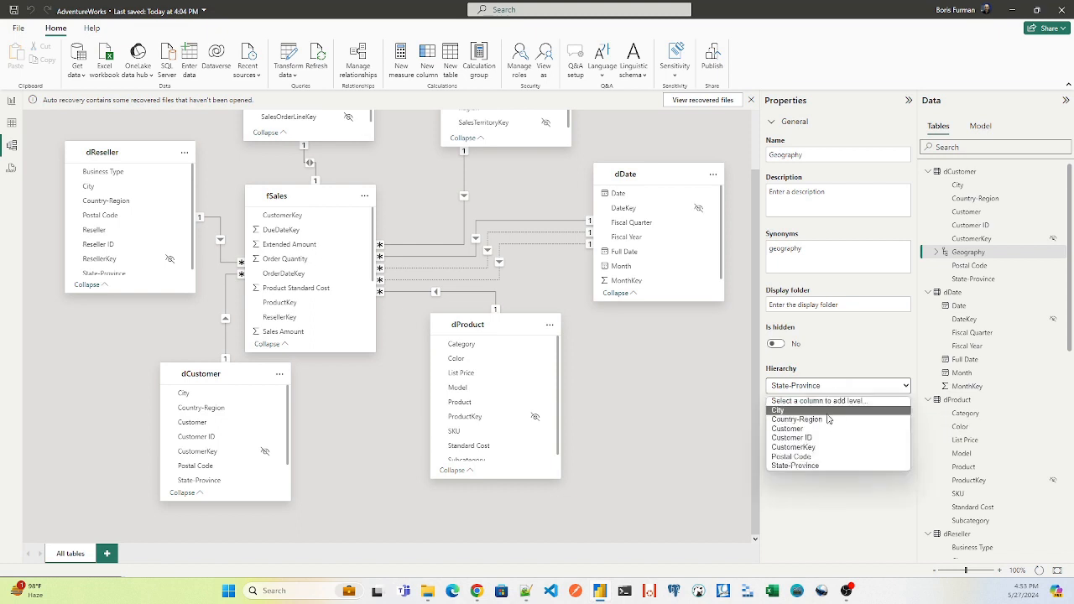
left_click(828, 409)
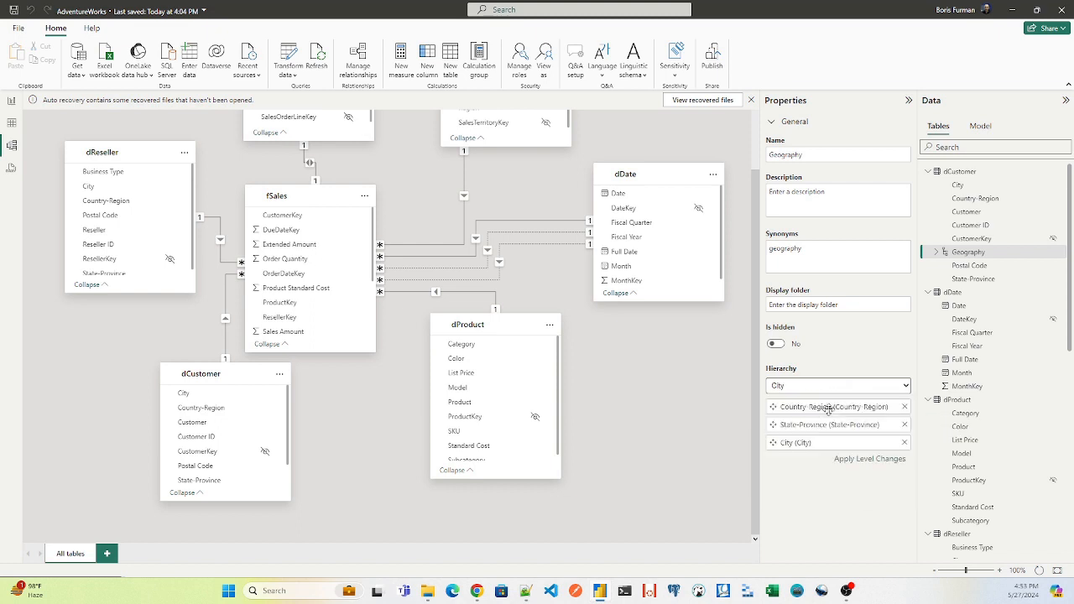
left_click(836, 387)
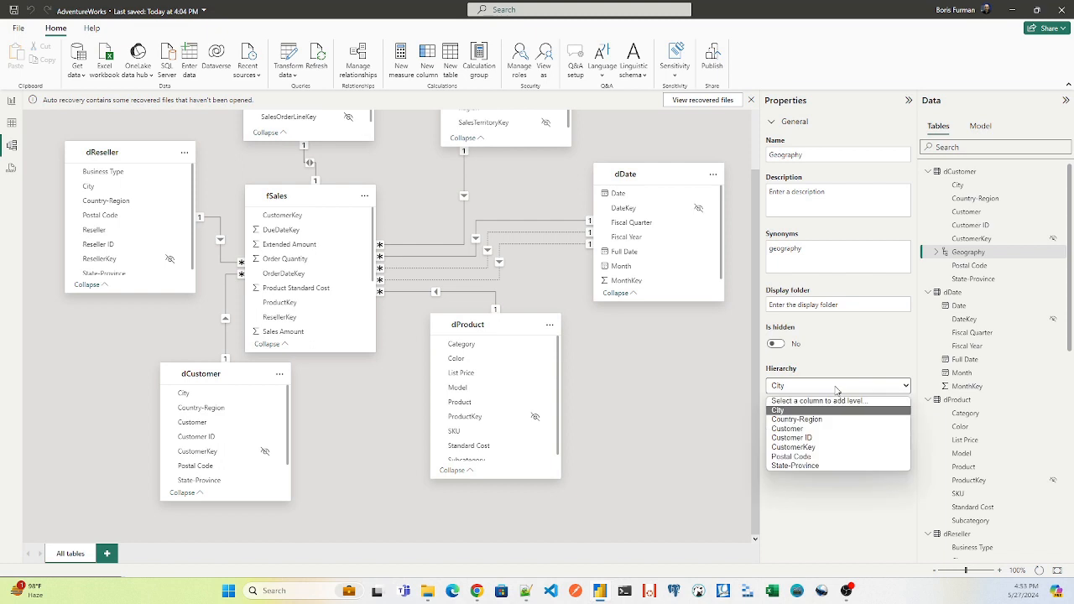
left_click(839, 457)
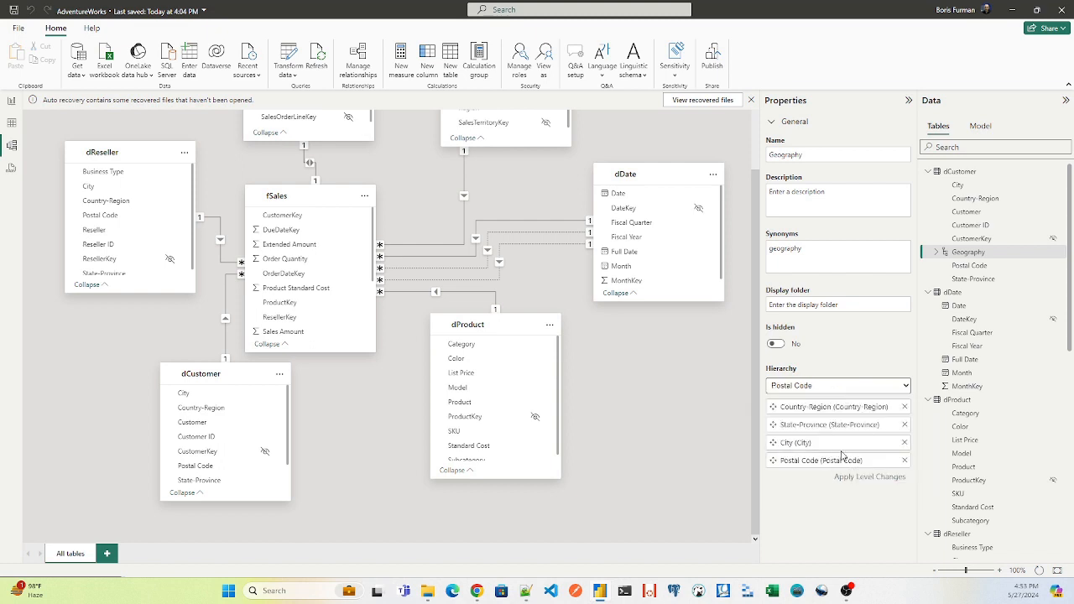
left_click(835, 388)
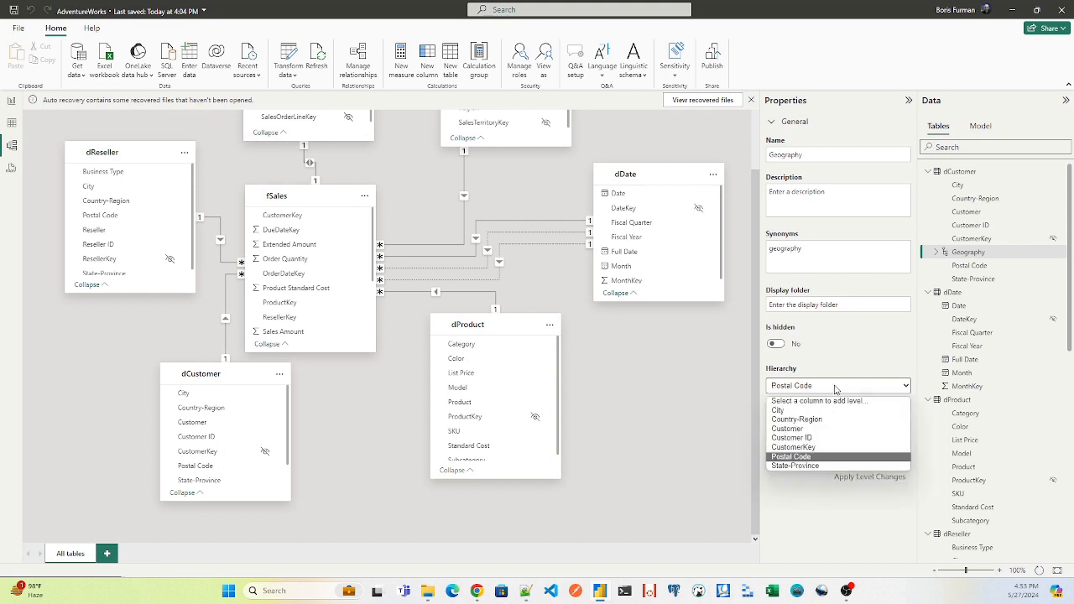
left_click(819, 429)
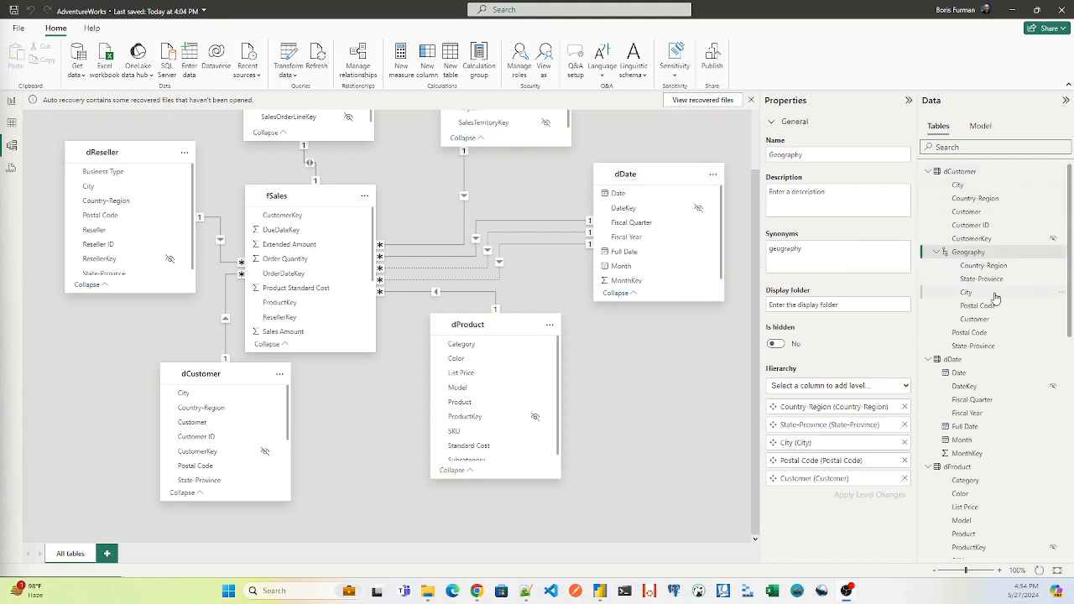
left_click(990, 254)
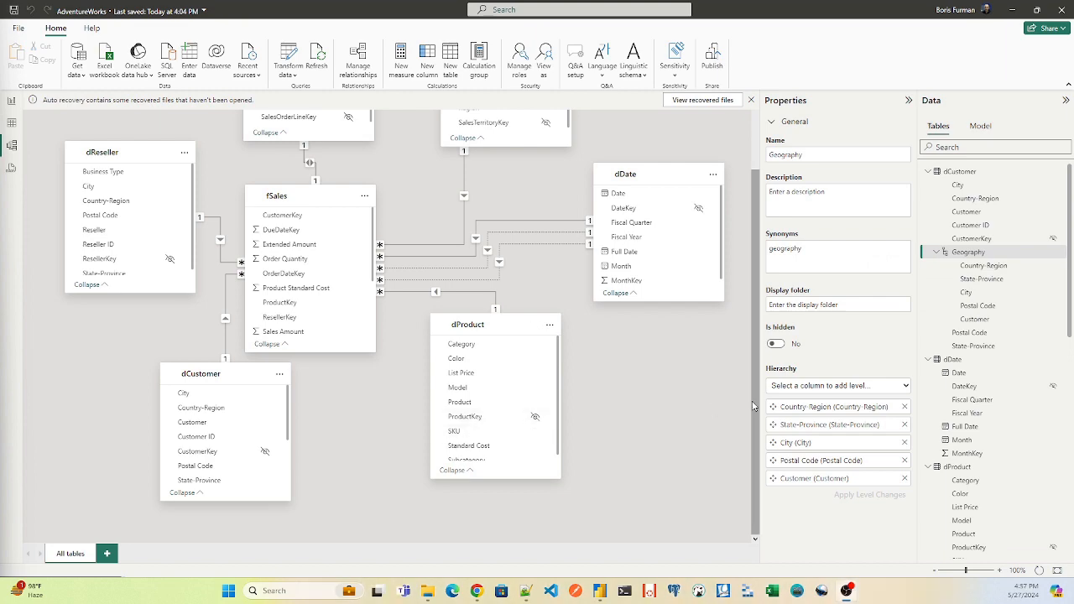
- Create a hierarchy from the Fiscal Year column of the dDate table
left_click_drag(762, 348, 765, 295)
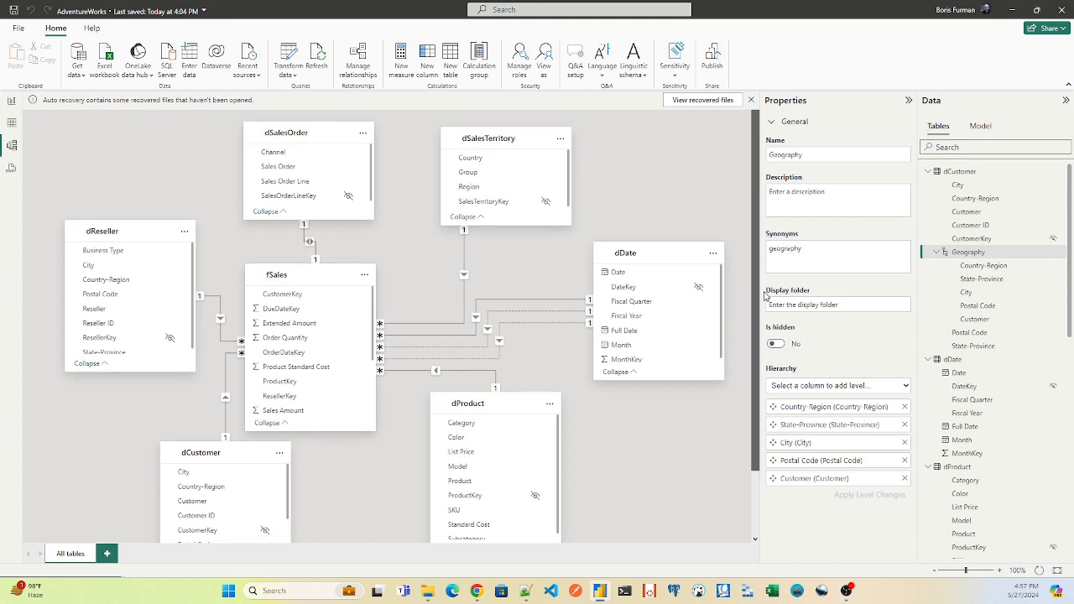
scroll(711, 314, "down", 1)
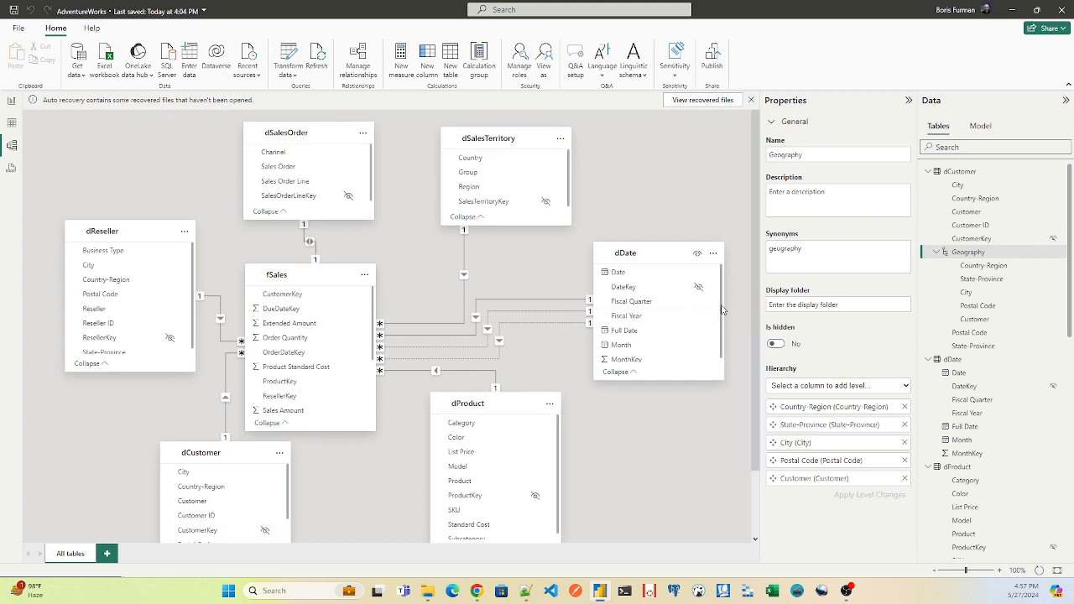
left_click_drag(726, 328, 732, 297)
left_click(636, 316)
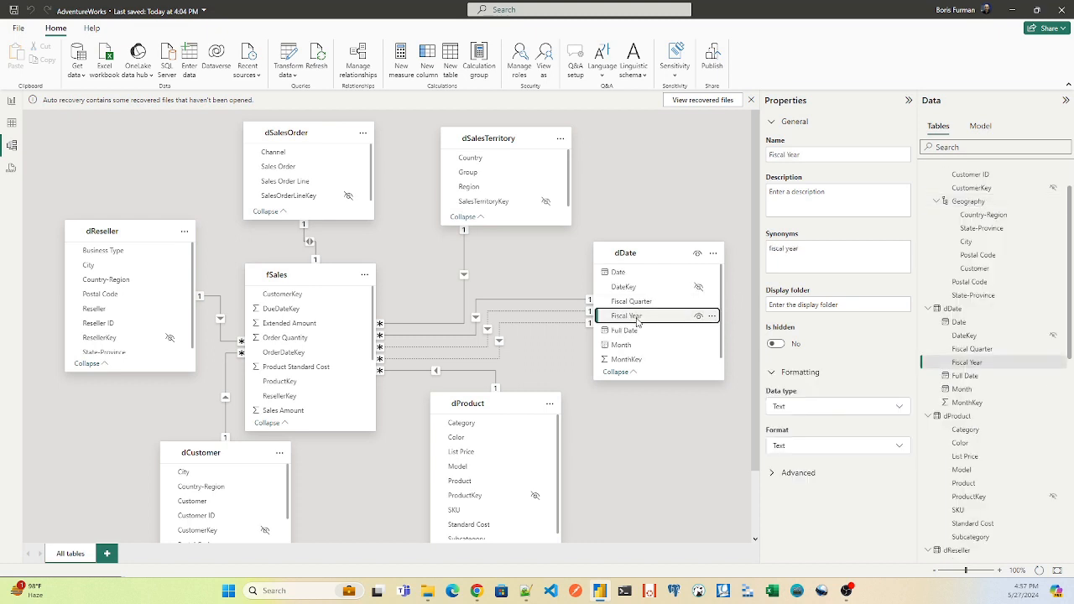
right_click(639, 318)
left_click(651, 324)
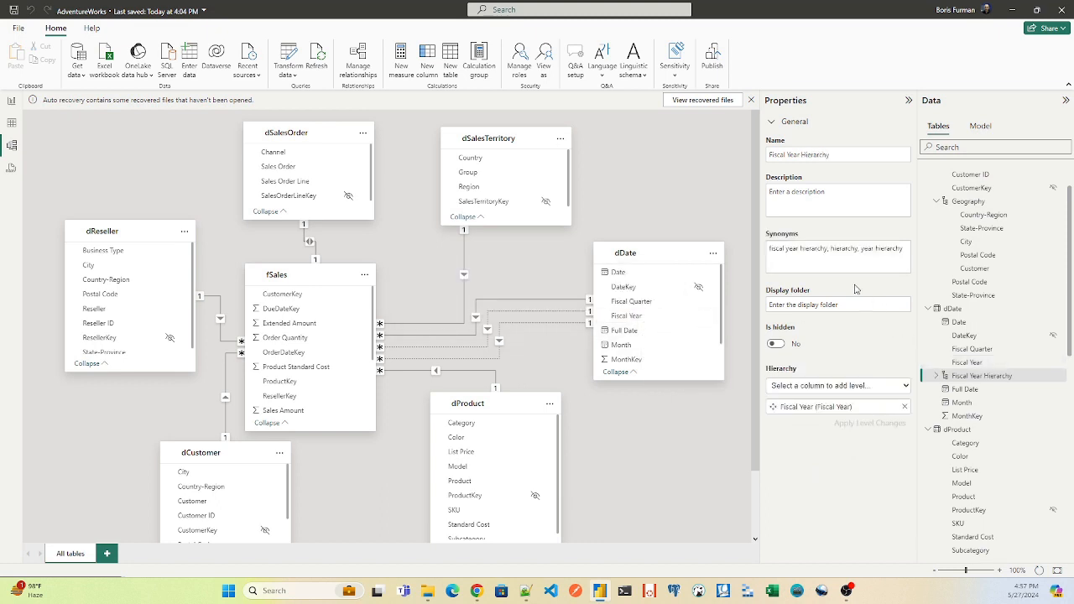
- Rename the Fiscal Year Hierarchy of the dDate table as Fiscal
left_click(848, 154)
key("ctrl+a")
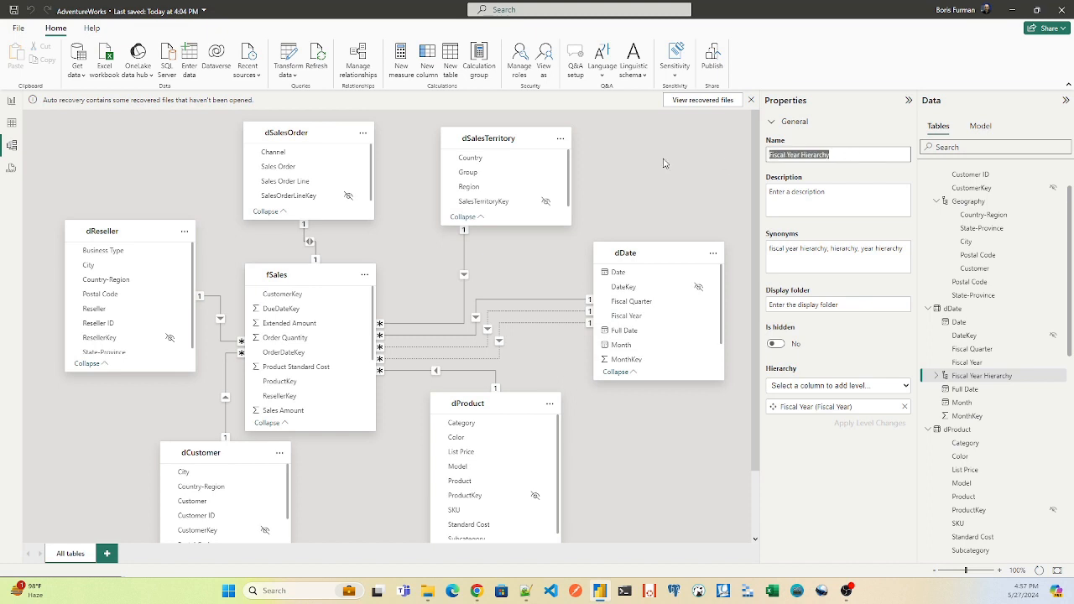
key("BackSpace")
type("Fiscal")
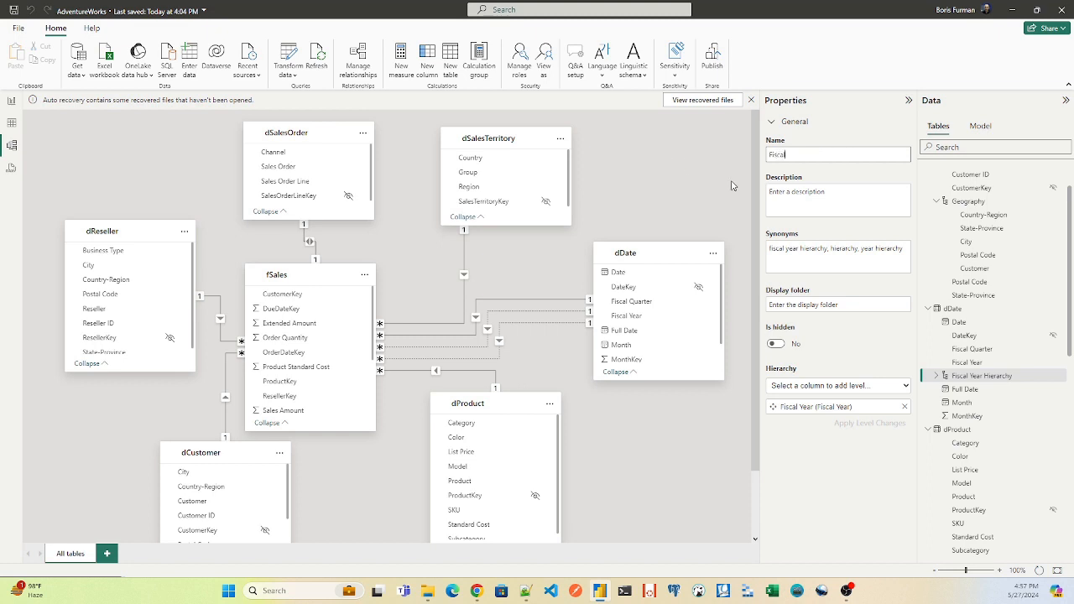
left_click(836, 210)
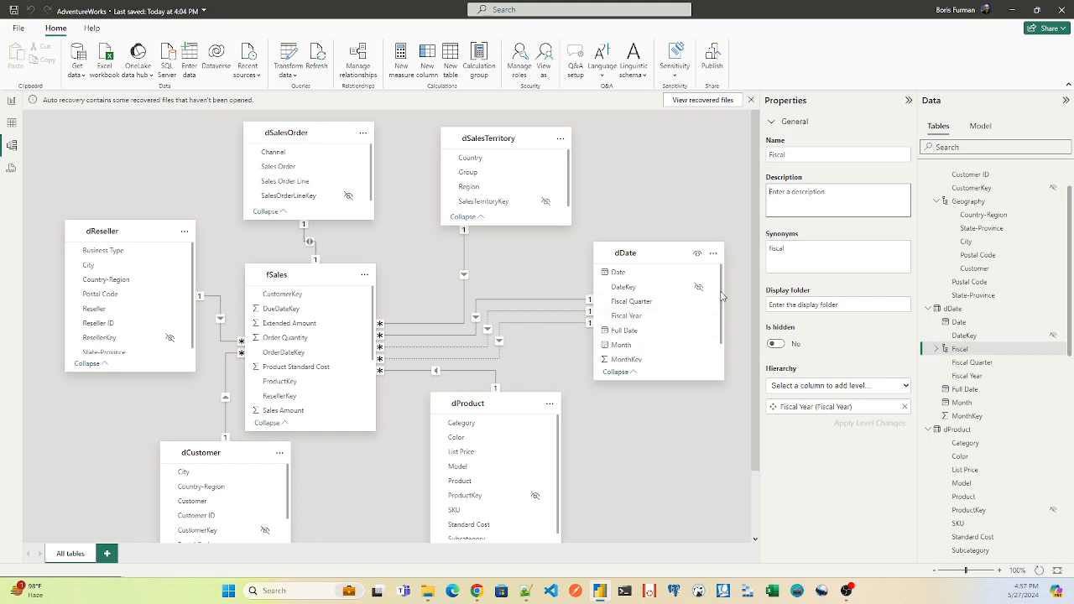
- Add Fiscal Quarter, Month and Date, in that order, as levels of the Fiscal hierarchy, apply the level changes and expand the hierarchy
left_click_drag(721, 294, 723, 329)
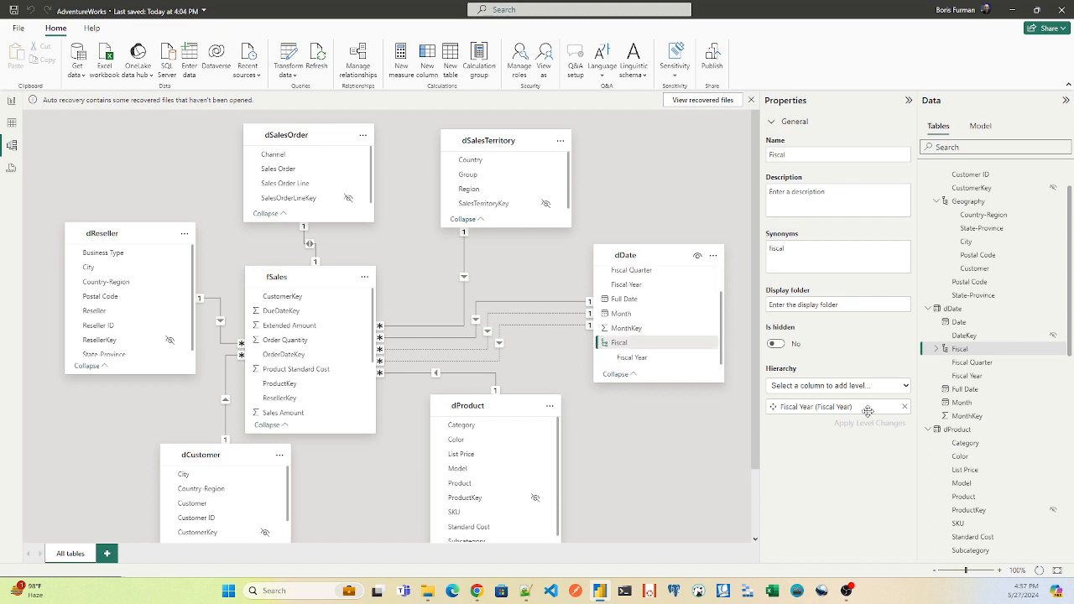
left_click(855, 388)
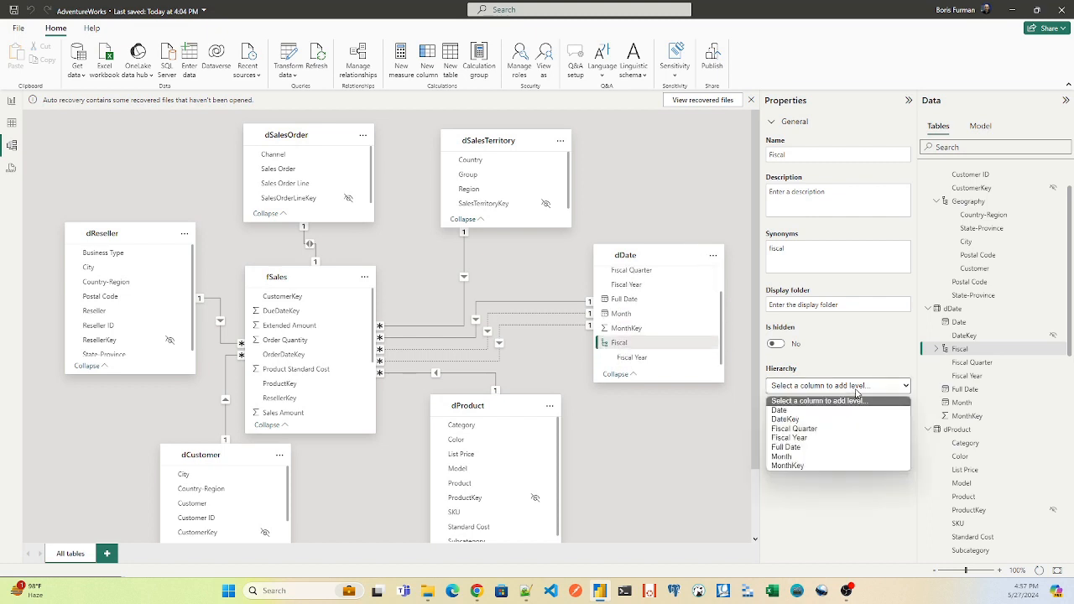
left_click(809, 429)
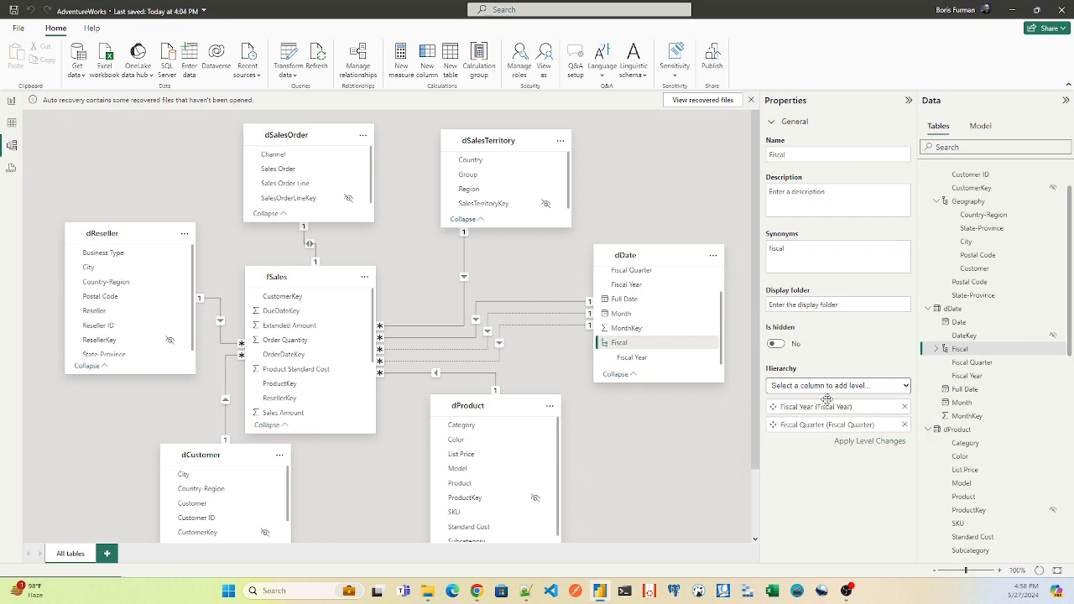
left_click(835, 391)
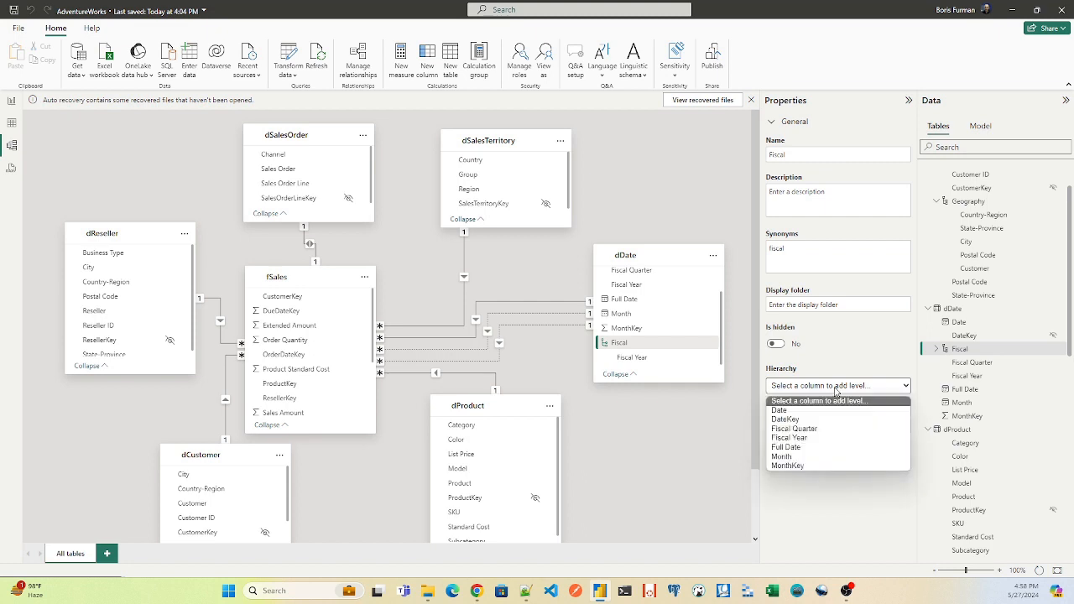
left_click(812, 456)
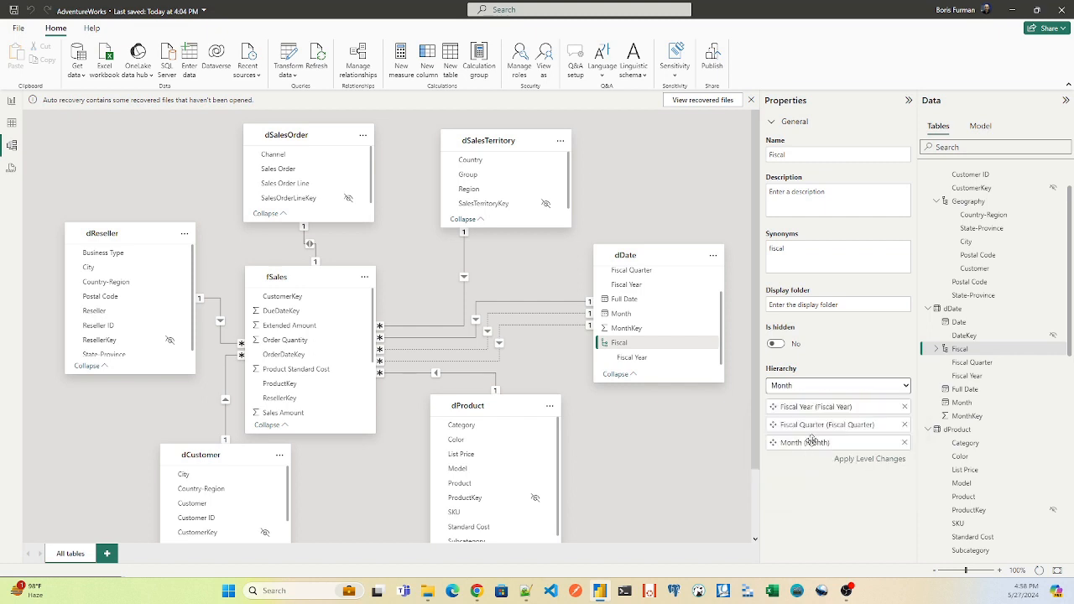
left_click(828, 391)
left_click(828, 391)
left_click(828, 391)
left_click(818, 410)
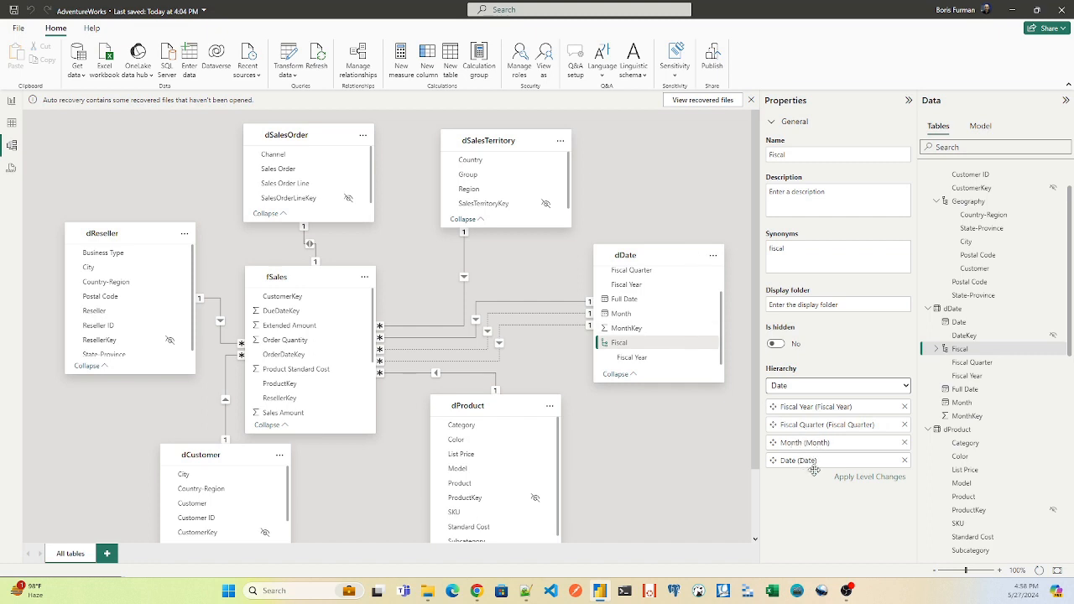
left_click(869, 478)
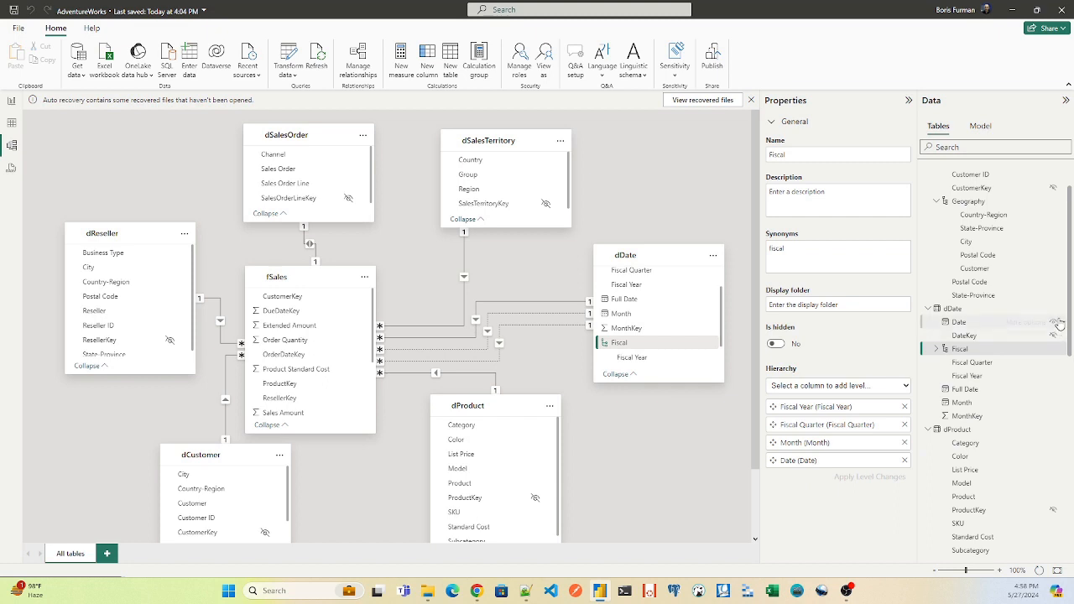
left_click(936, 348)
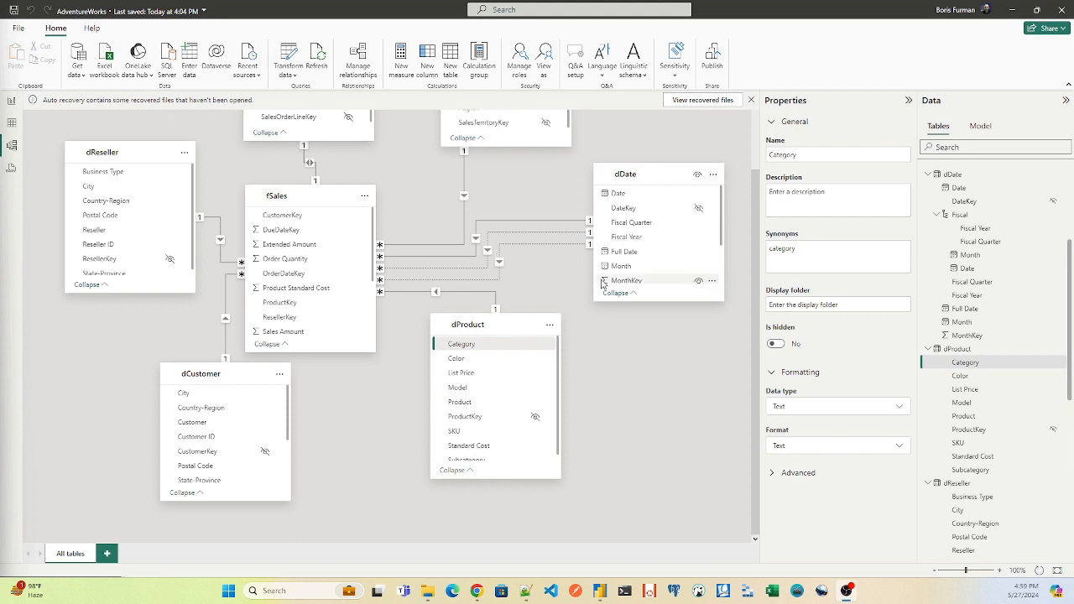
- Create a hierarchy from the Category column of dProduct and name it Products
right_click(490, 349)
key("Escape")
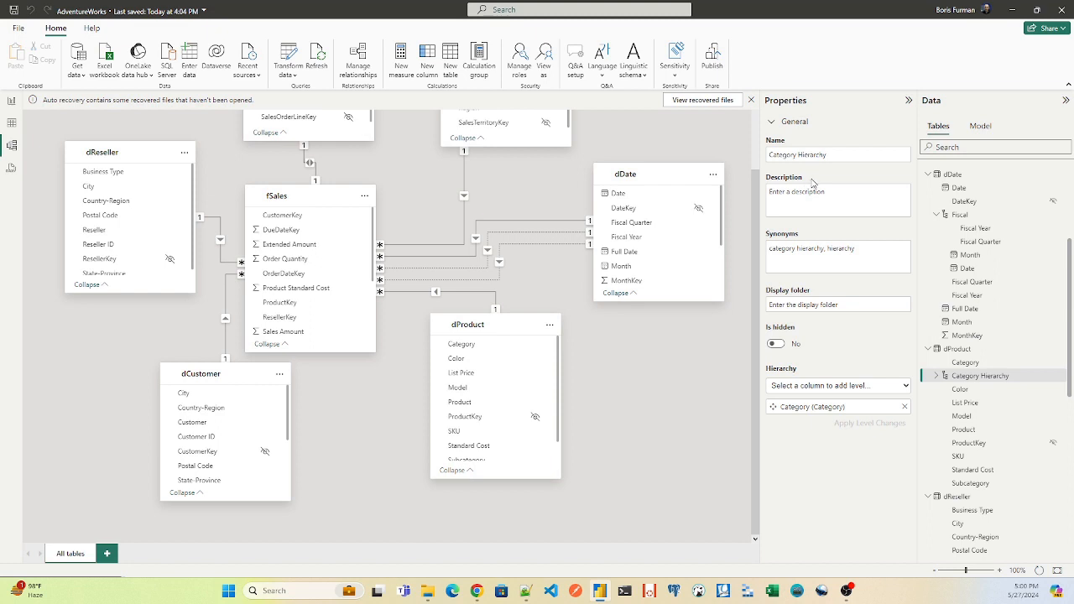
left_click(843, 152)
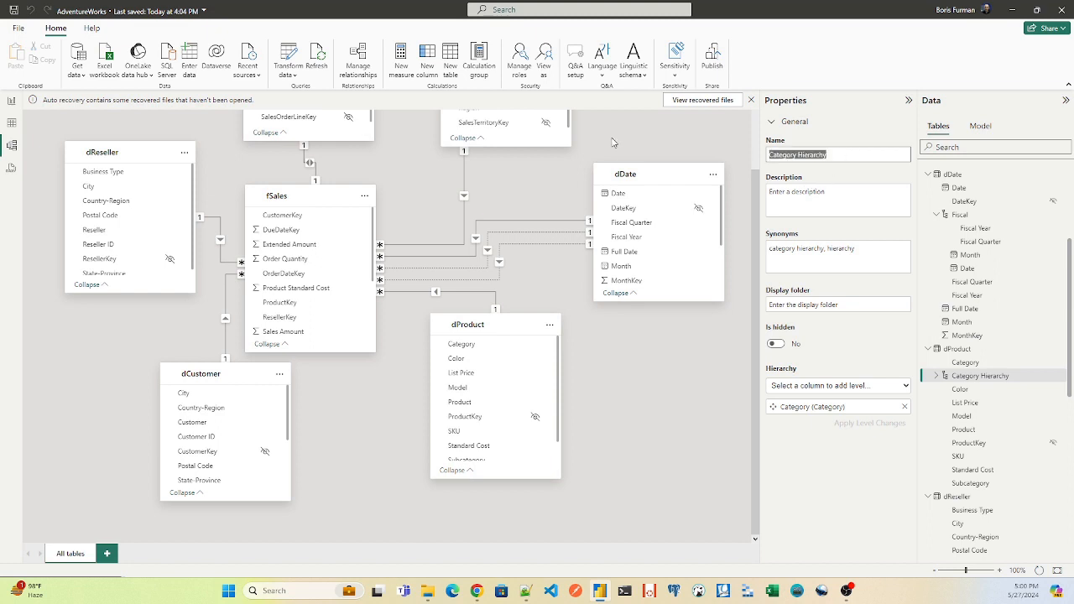
key("BackSpace")
type("Products")
key("Return")
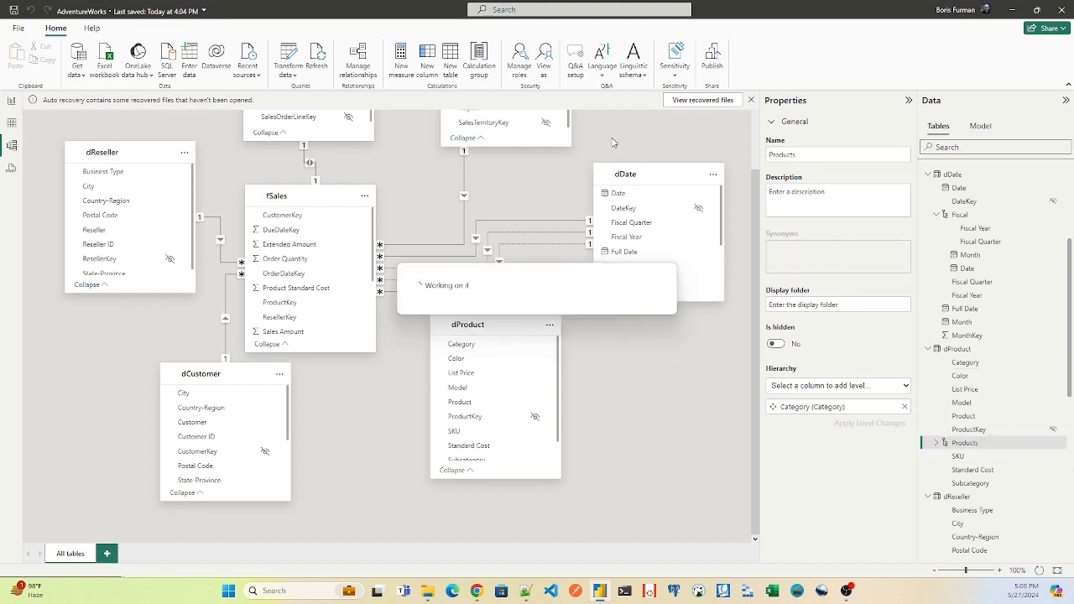
- Add Subcategory, Model and Product, in that order, as levels of the Products hierarchy
left_click(840, 388)
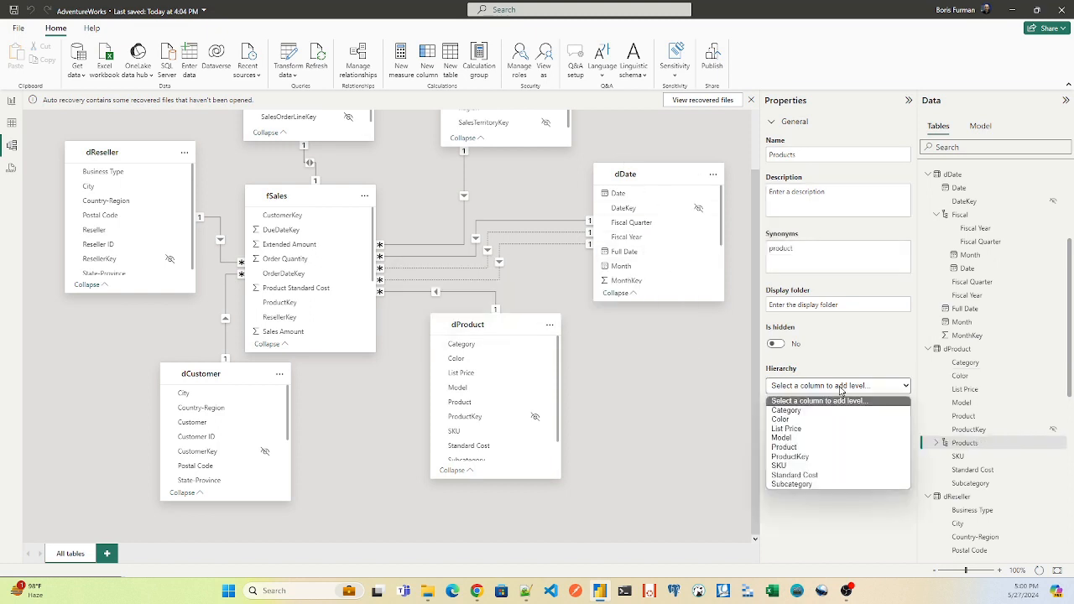
left_click(810, 484)
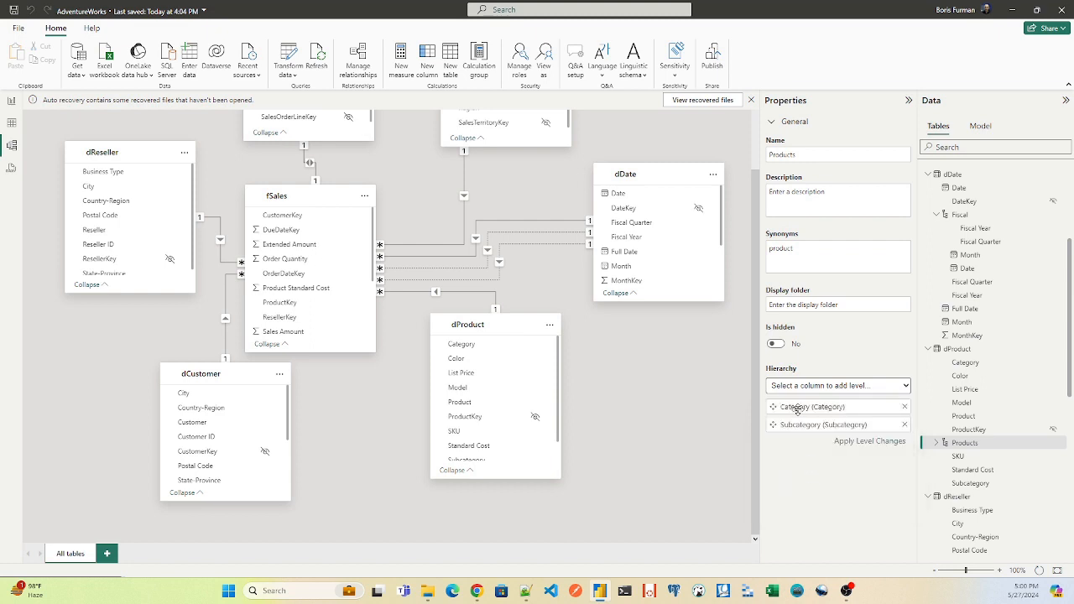
left_click(811, 388)
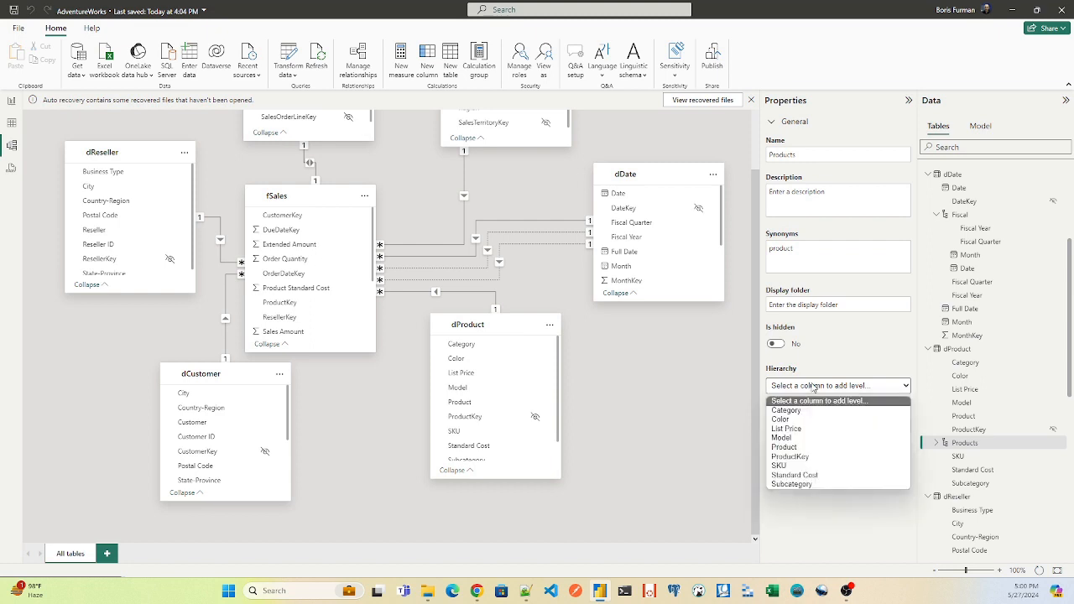
left_click(799, 436)
left_click(818, 387)
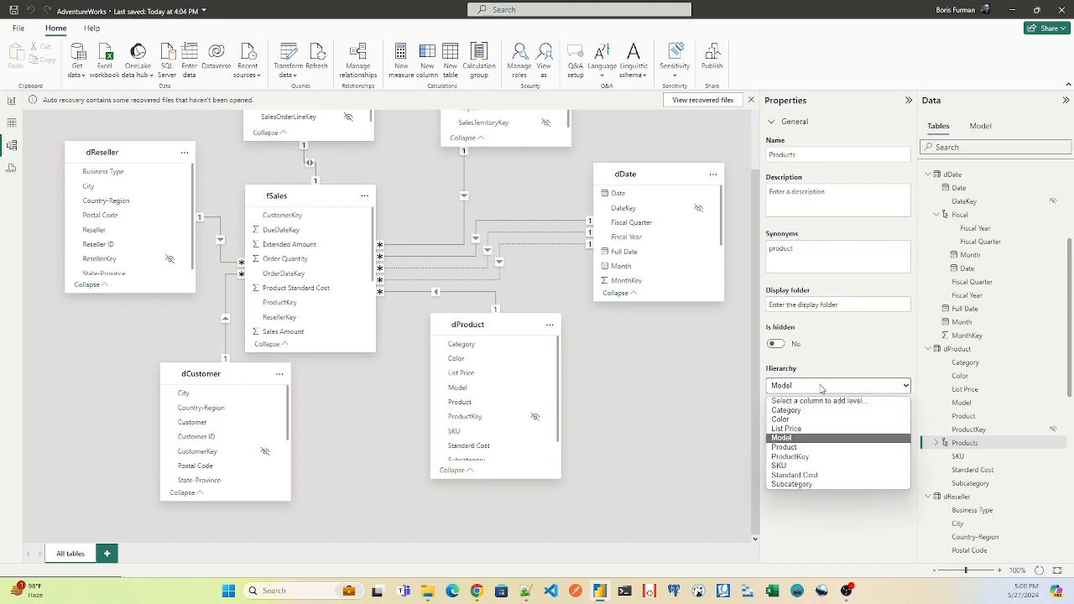
left_click(802, 447)
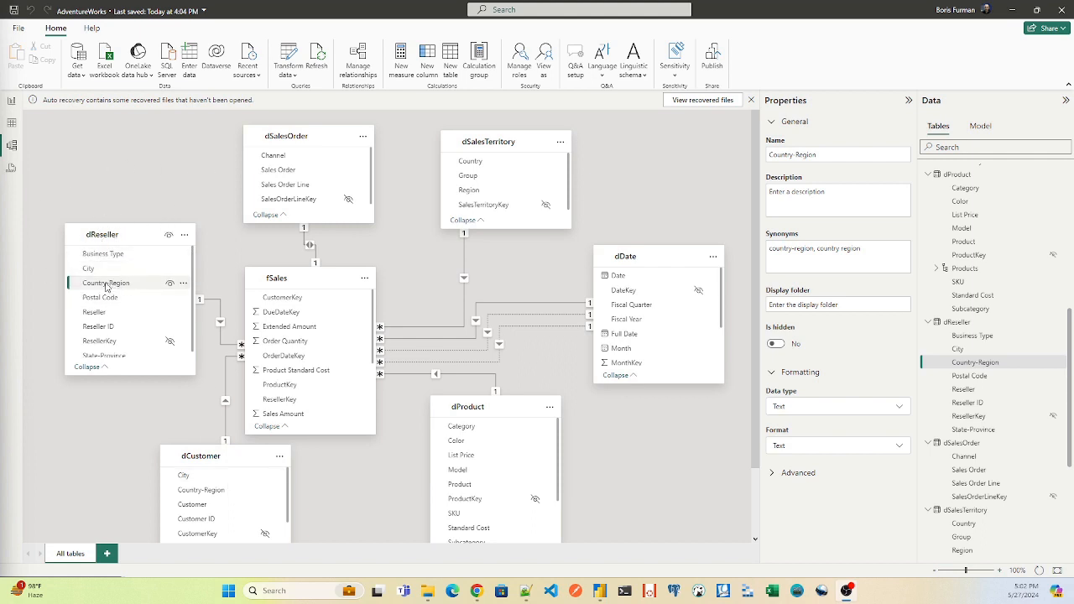
- Create a hierarchy from the Country-Region column of dReseller and name it Geography
right_click(107, 287)
left_click(123, 292)
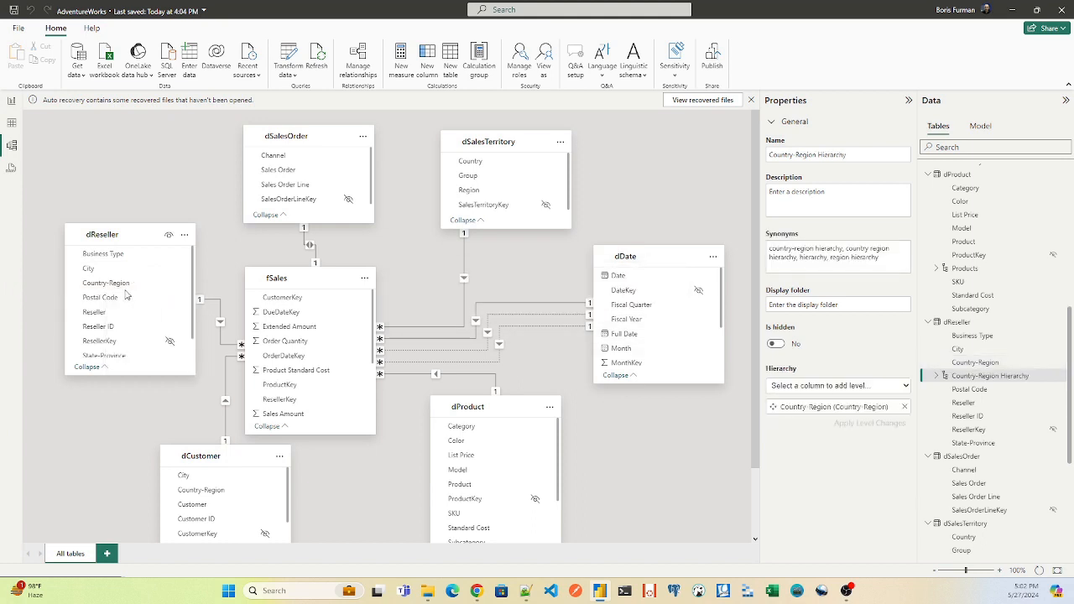
triple_click(867, 152)
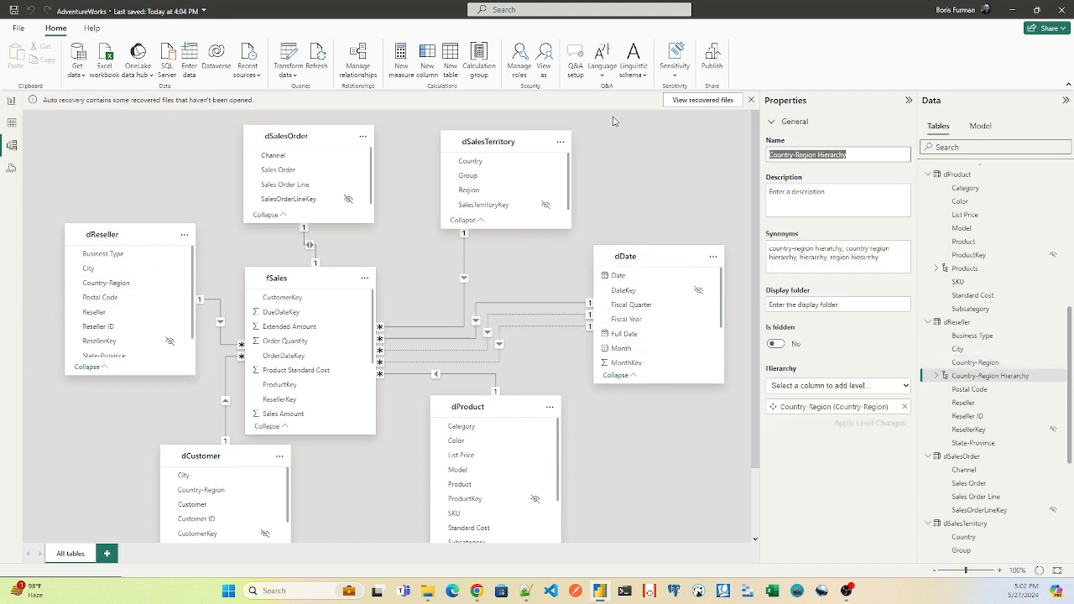
type("G")
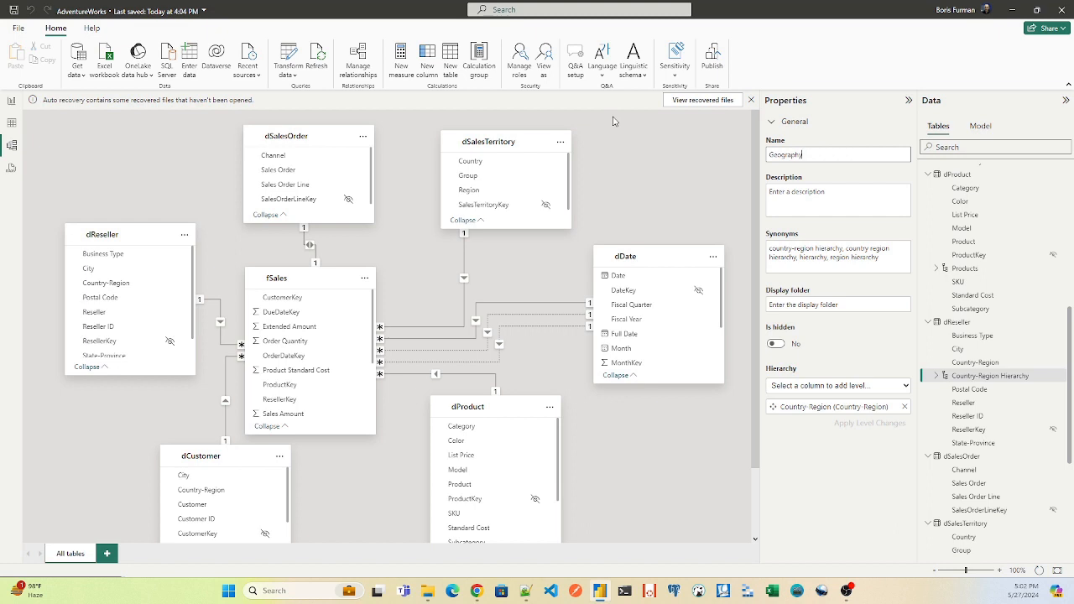
type("eography")
key("Tab")
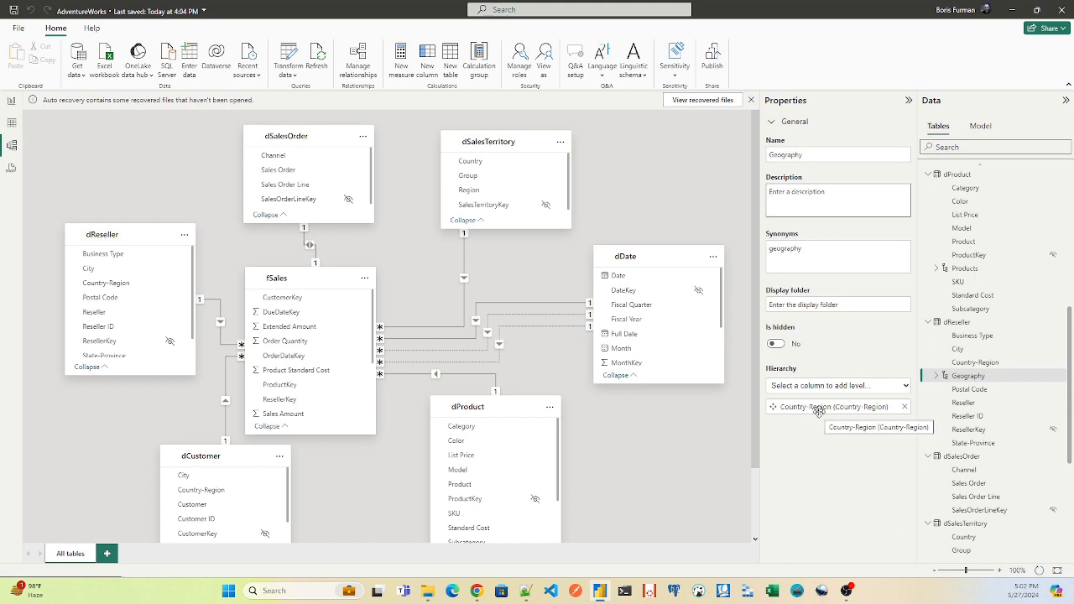
- Add State-Province, City, Postal Code and Reseller as levels of dReseller's Geography hierarchy, apply the level changes and expand the hierarchy
left_click(837, 386)
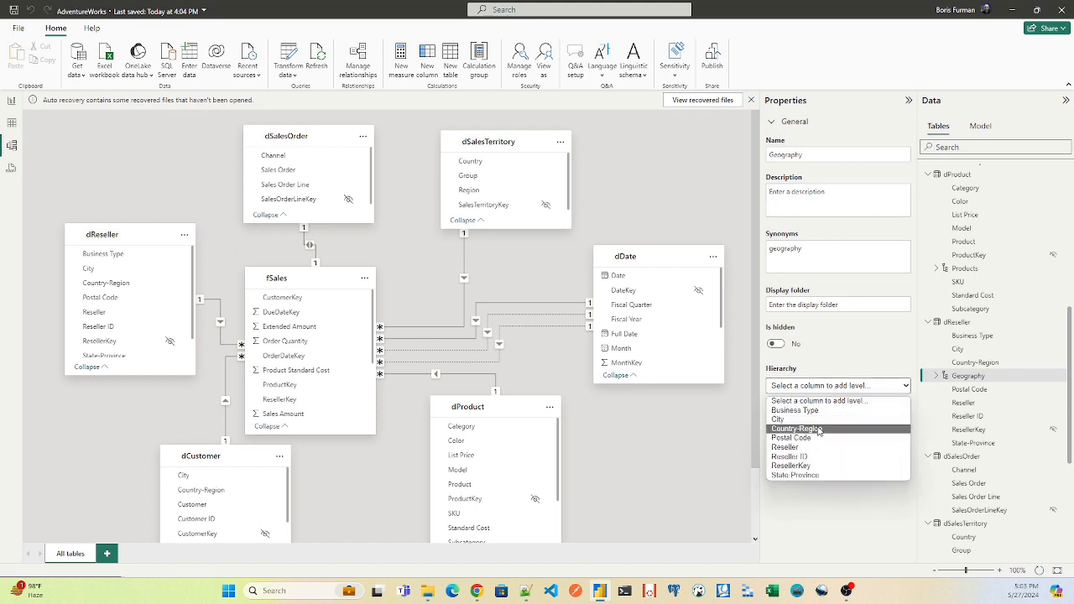
left_click(812, 475)
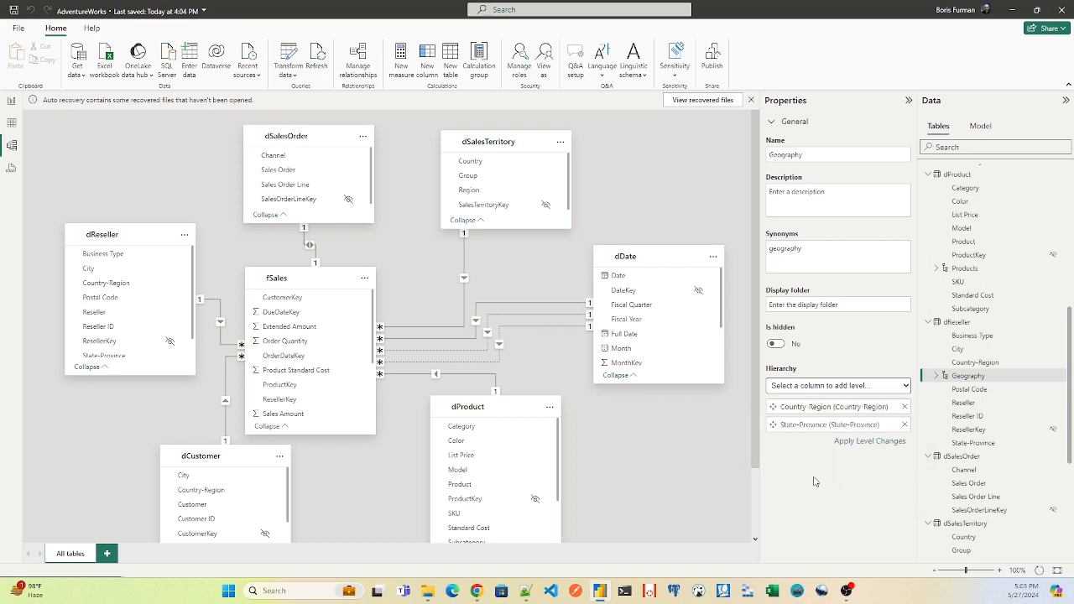
left_click(835, 390)
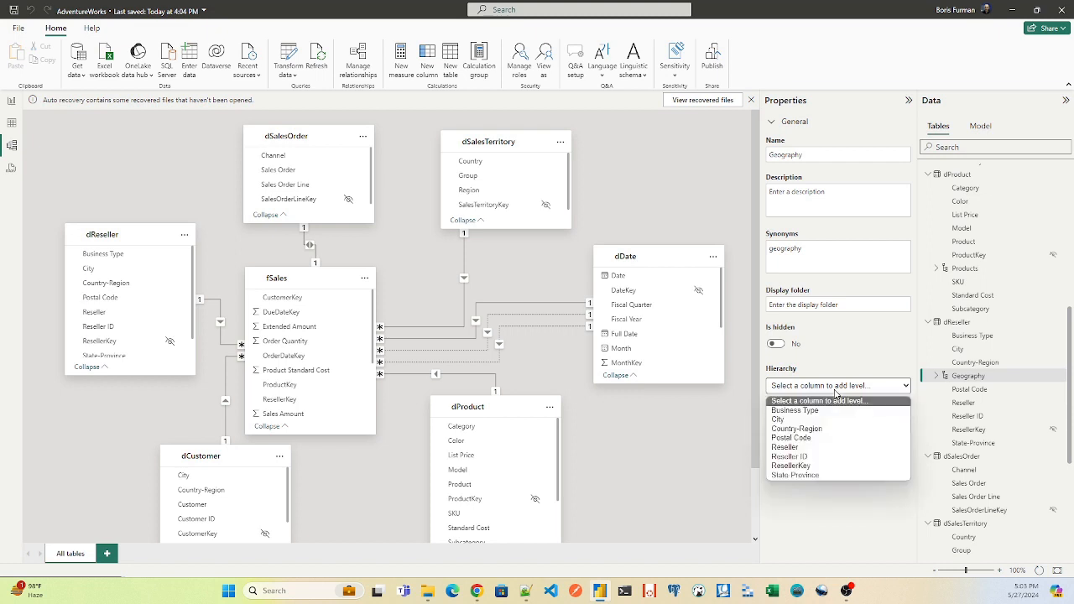
left_click(826, 418)
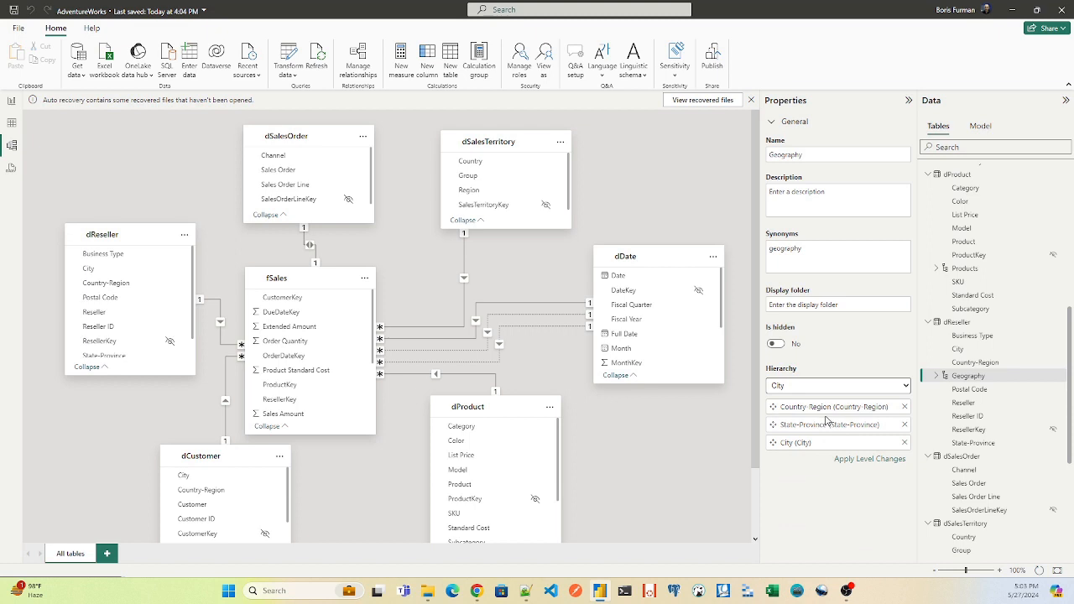
left_click(845, 390)
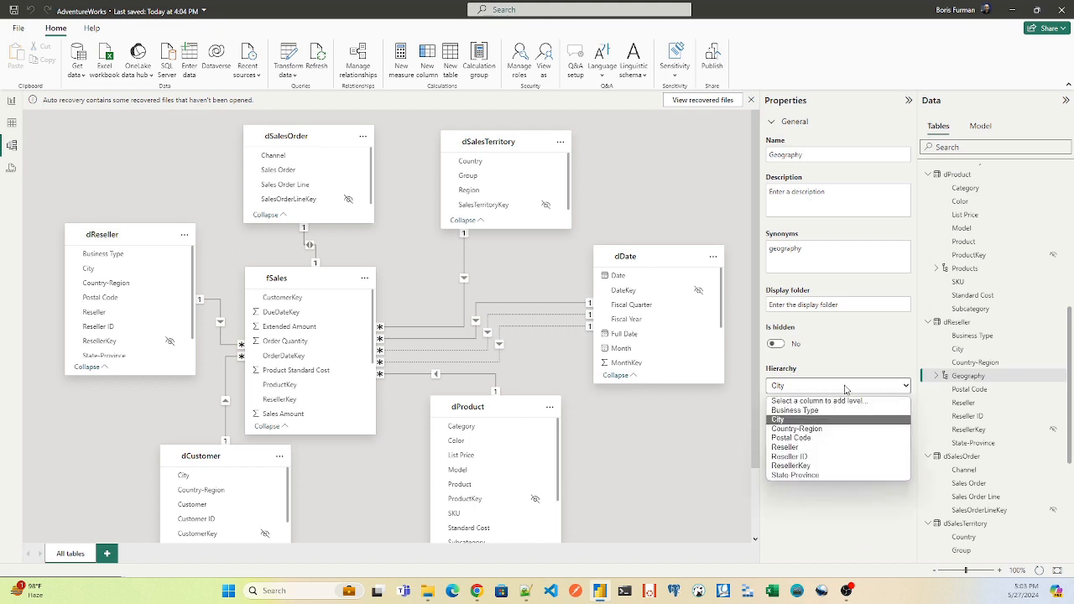
left_click(823, 438)
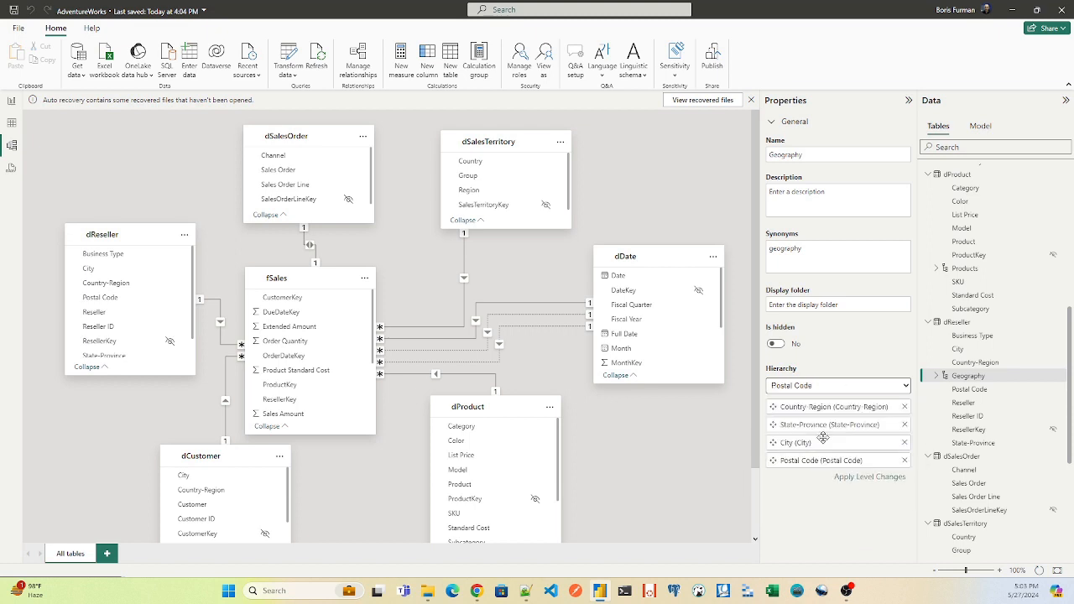
left_click(838, 388)
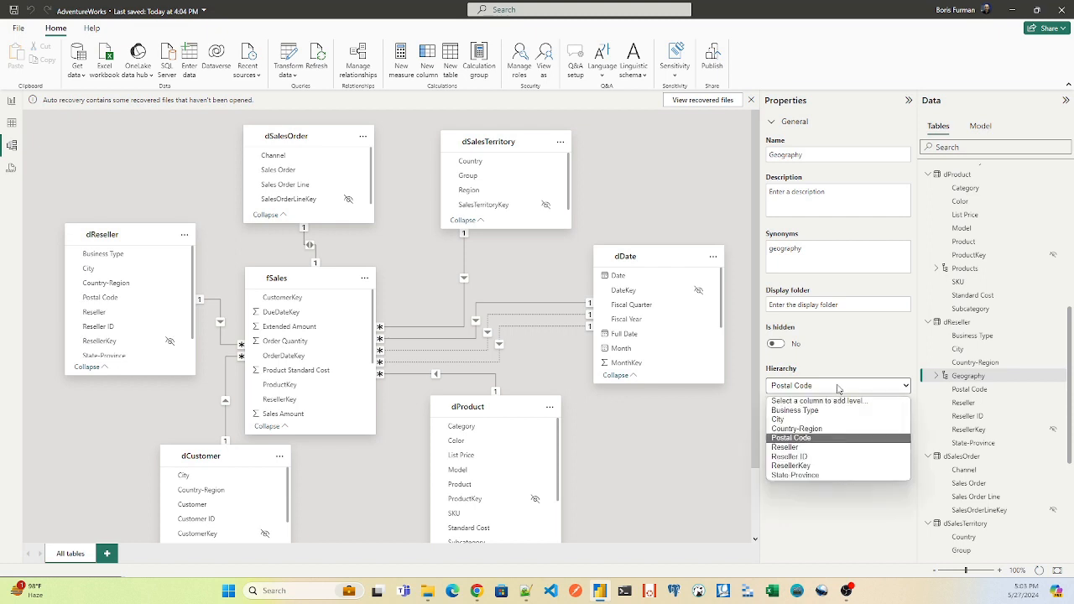
left_click(797, 447)
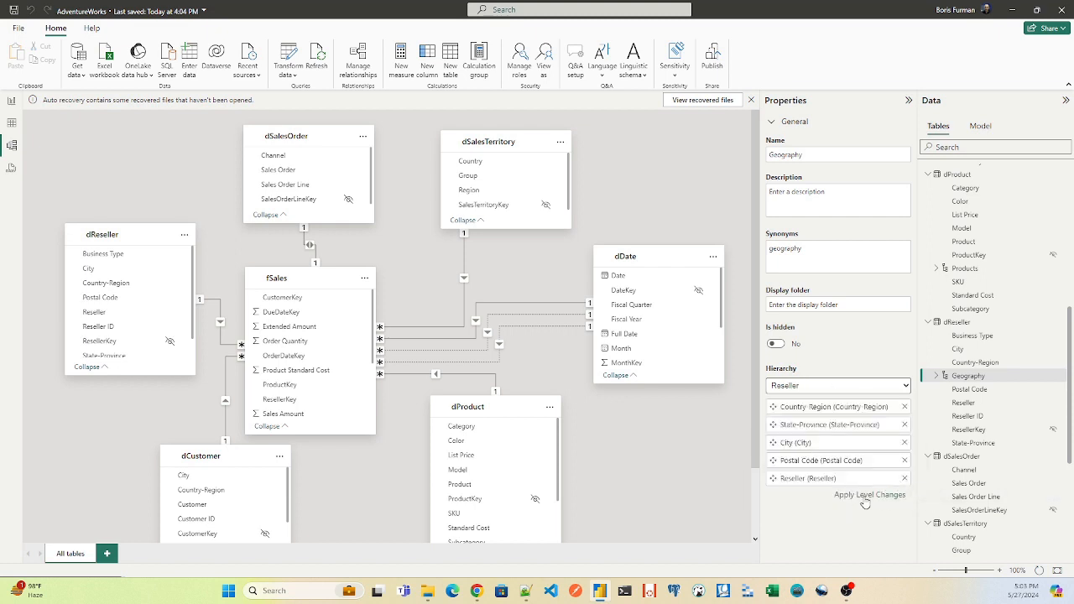
left_click(865, 497)
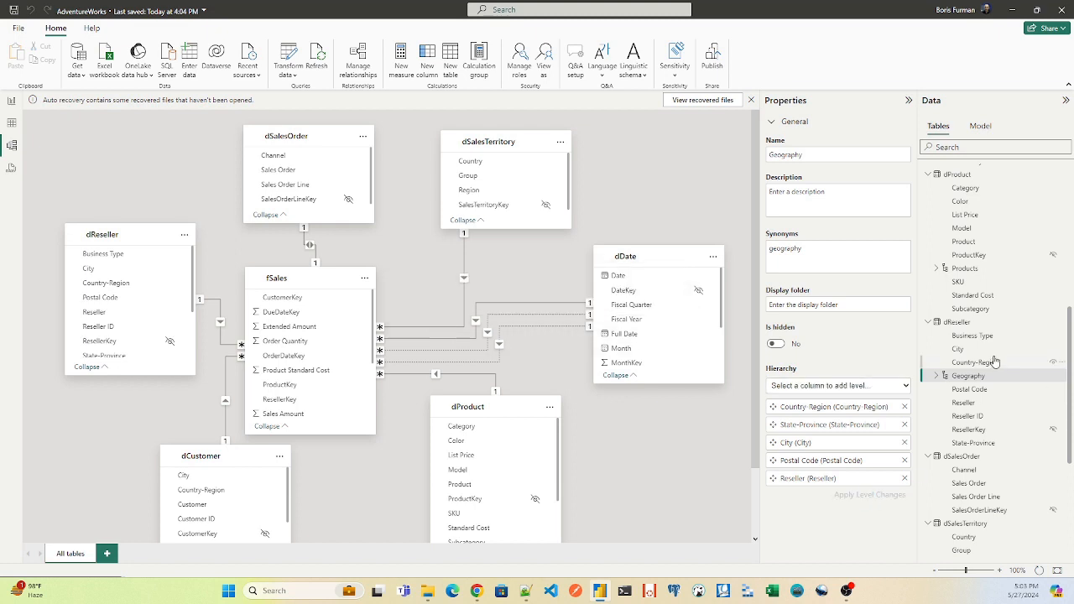
left_click(937, 377)
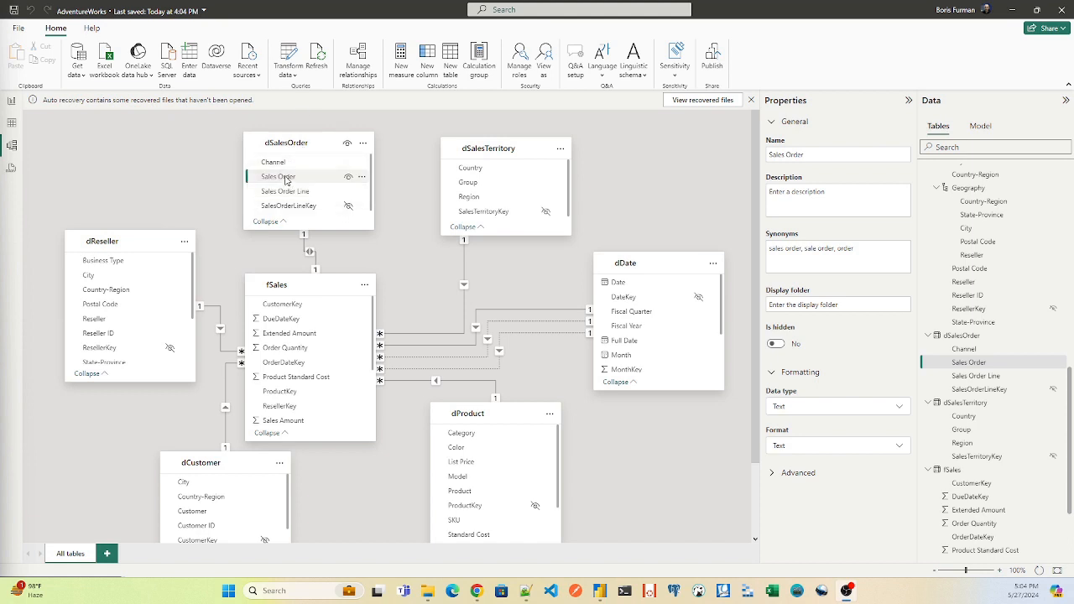
- Create a hierarchy from the Sales Order column of dSalesOrder and name it SalesOrders
right_click(286, 177)
left_click(310, 182)
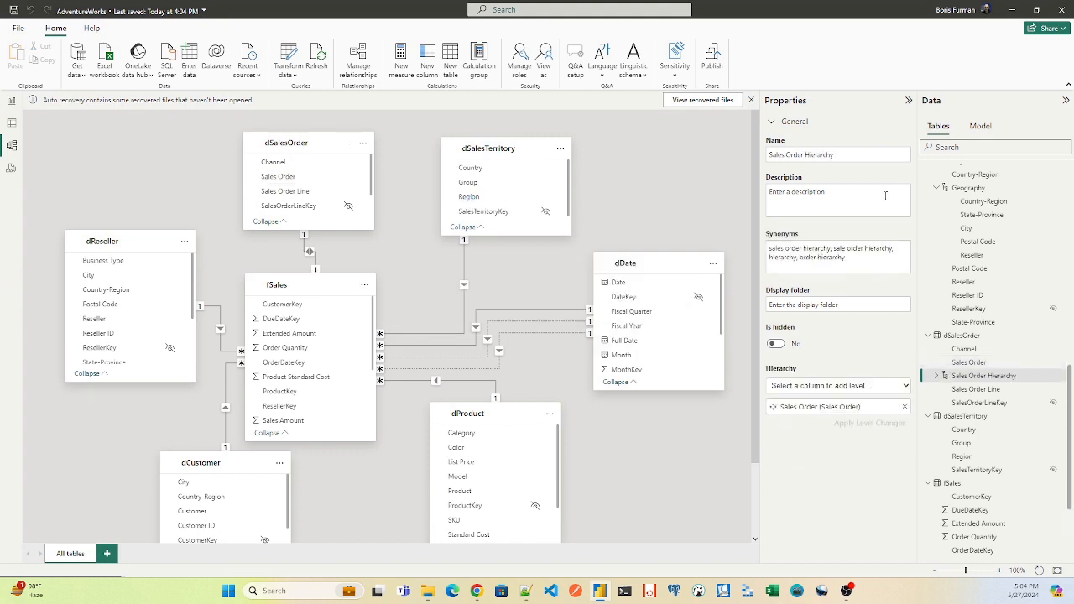
left_click_drag(848, 154, 666, 148)
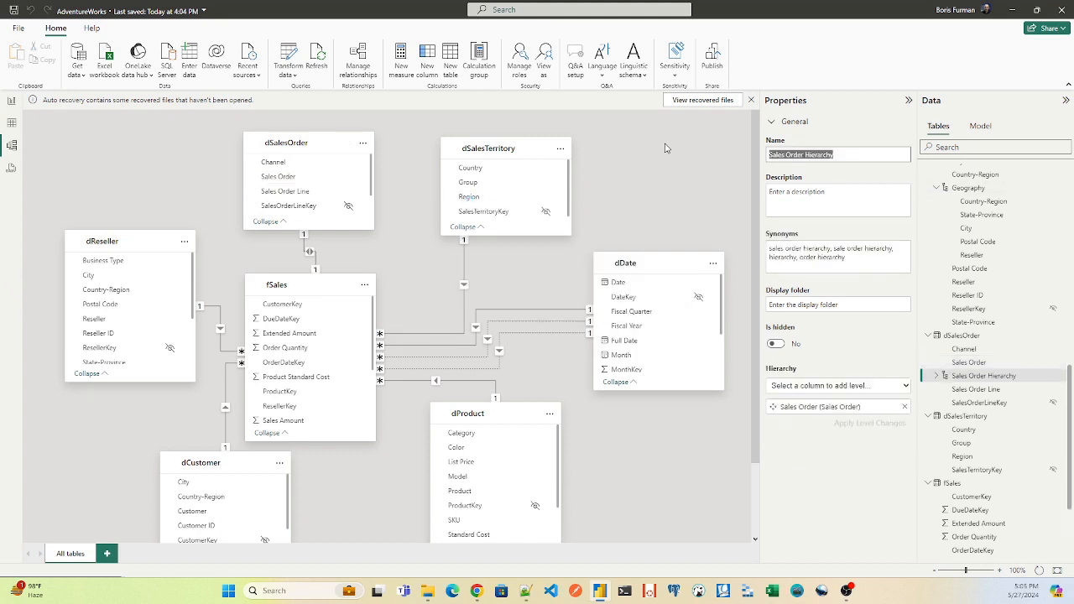
type("SalesOrders")
key("Tab")
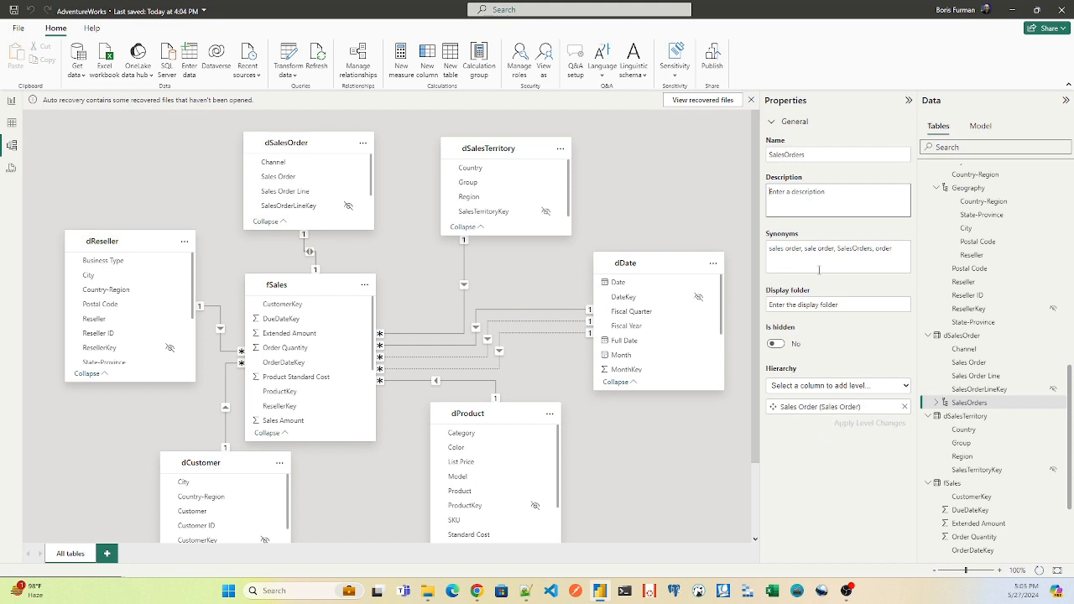
- Add Sales Order Line as a level of the SalesOrders hierarchy, apply the level changes and expand the hierarchy
left_click(837, 386)
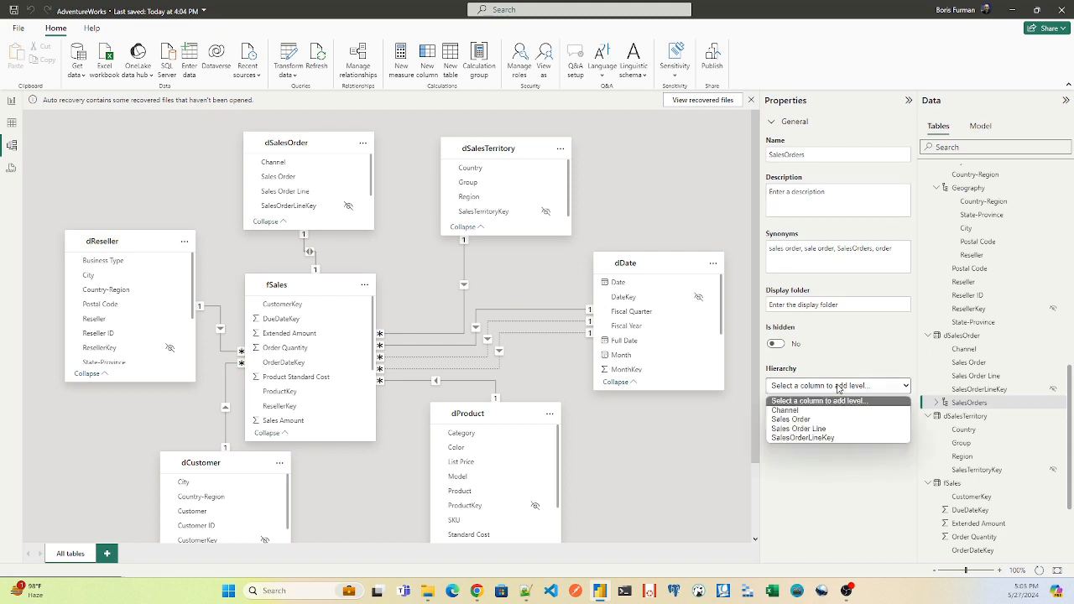
left_click(798, 429)
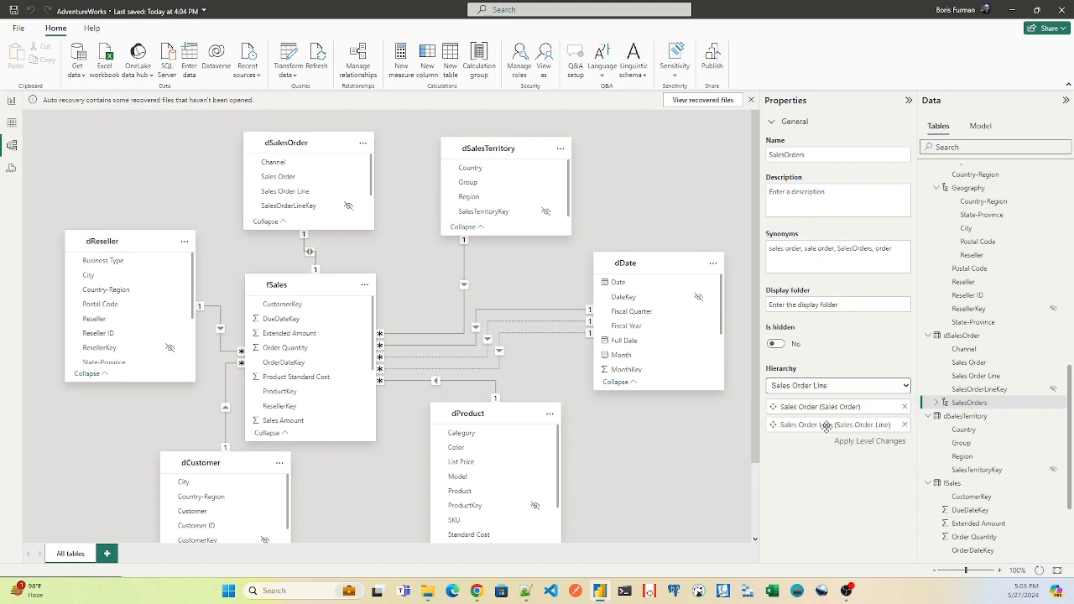
left_click(869, 442)
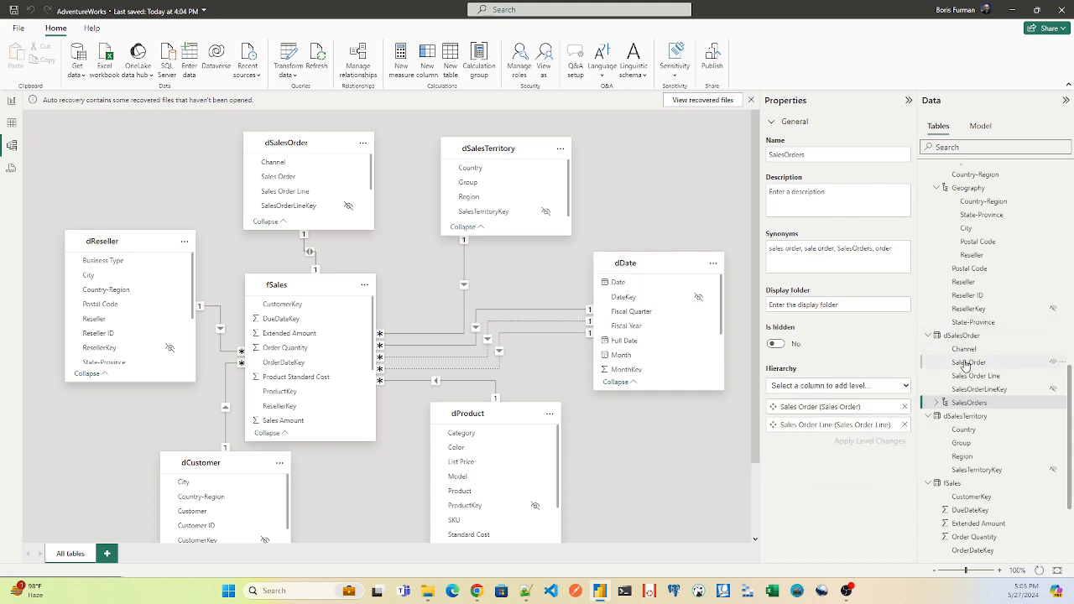
left_click(938, 403)
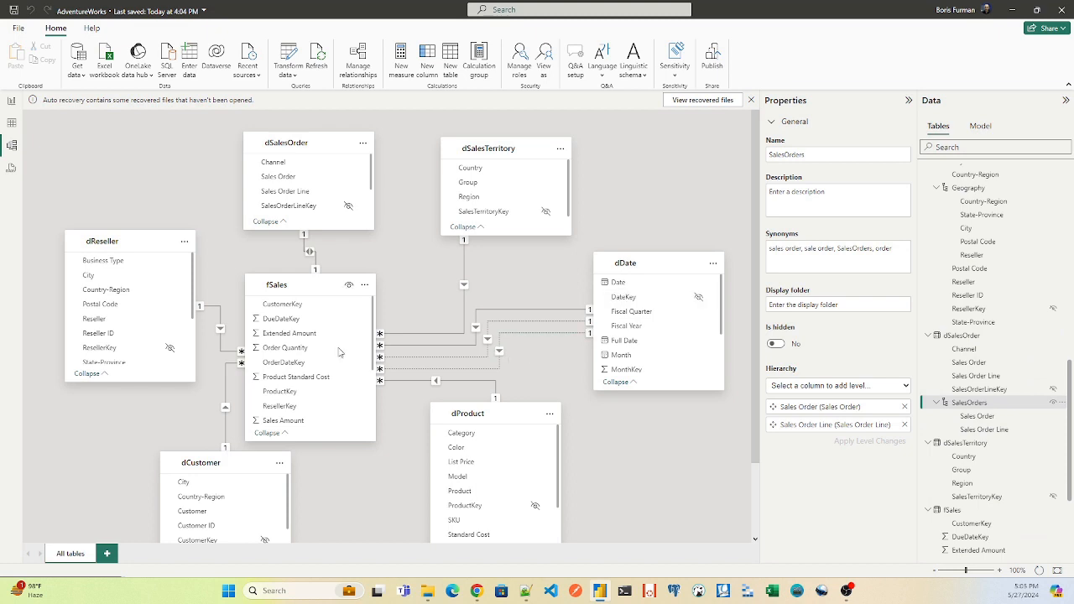
- Create a hierarchy from the Group column of dSalesTerritory and name it Sales Territories
left_click(468, 181)
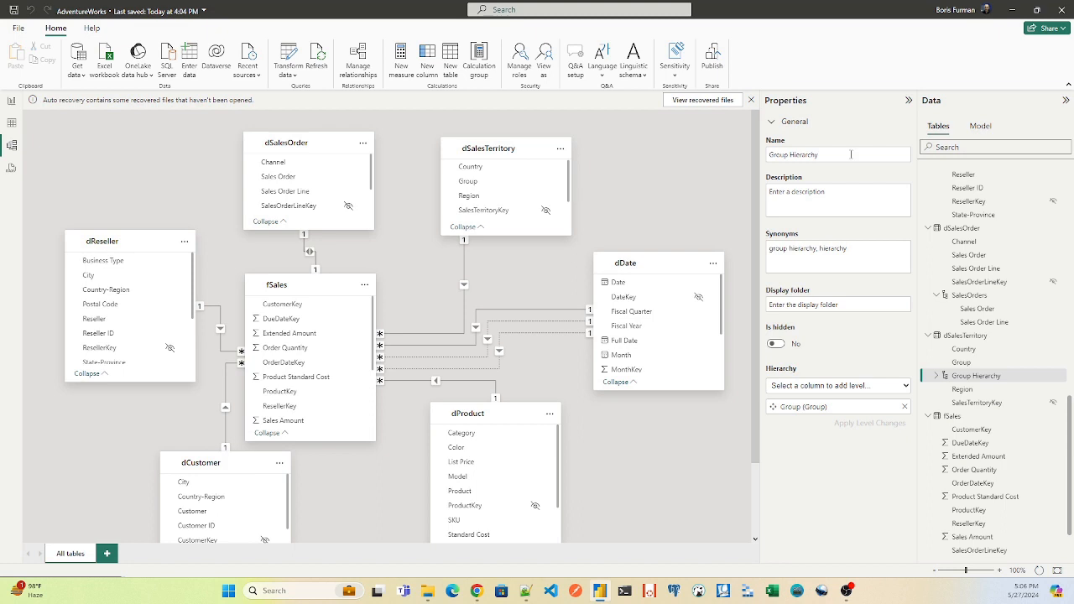
left_click_drag(851, 154, 707, 165)
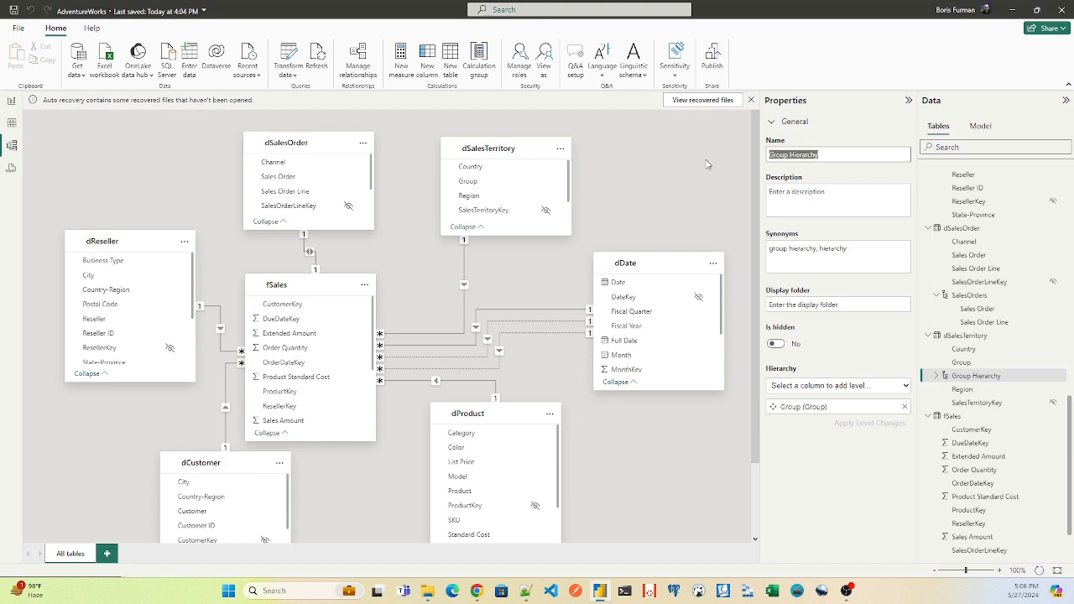
type("Sales Territories")
key("Tab")
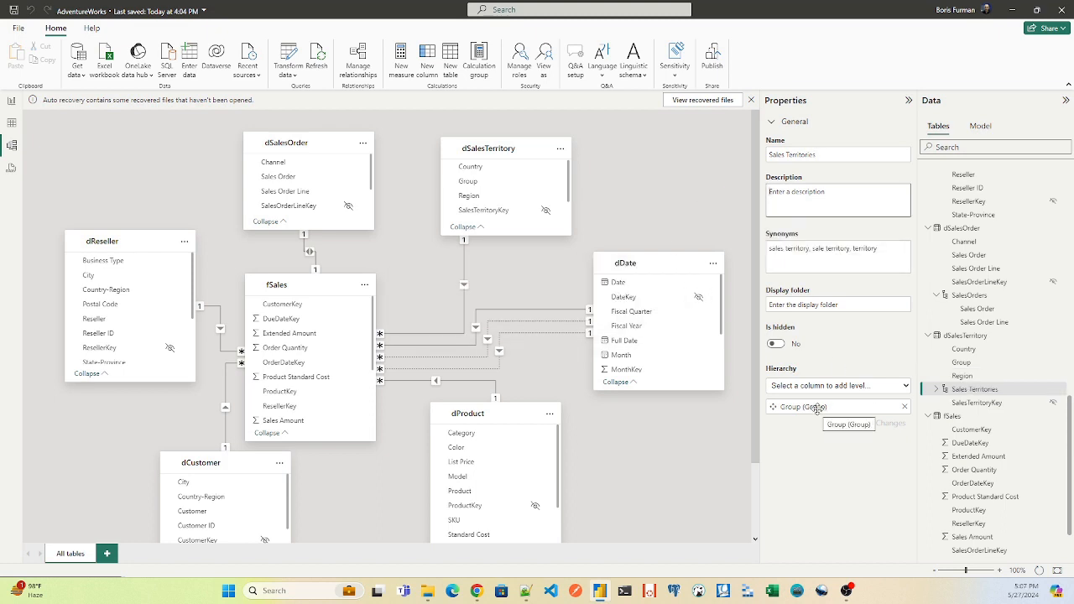
- Add Country and Region, in that order, as levels of the Sales Territories hierarchy and apply the level changes
left_click(838, 385)
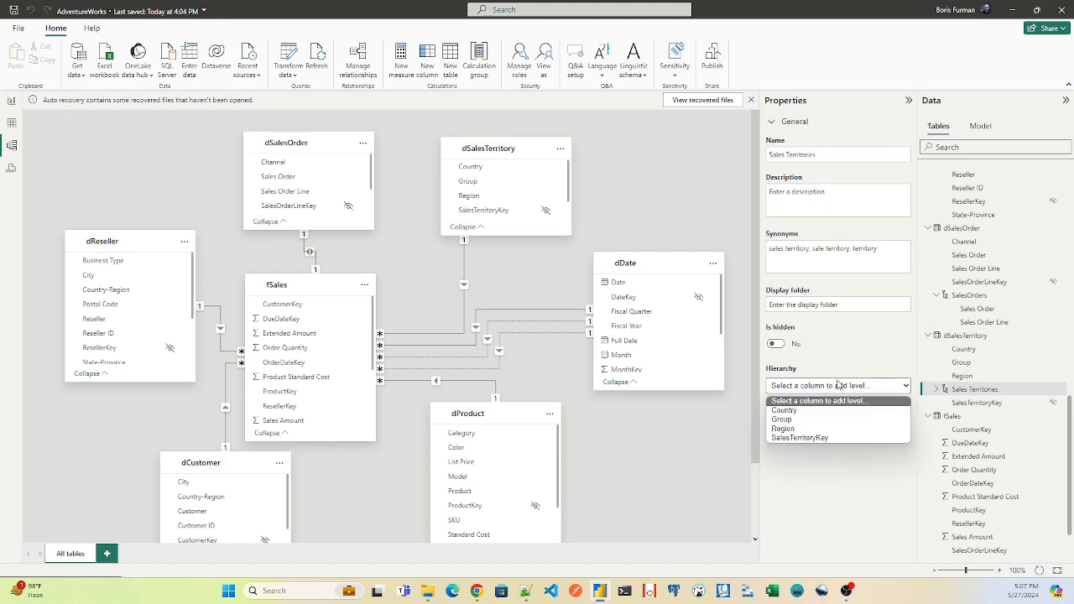
left_click(828, 410)
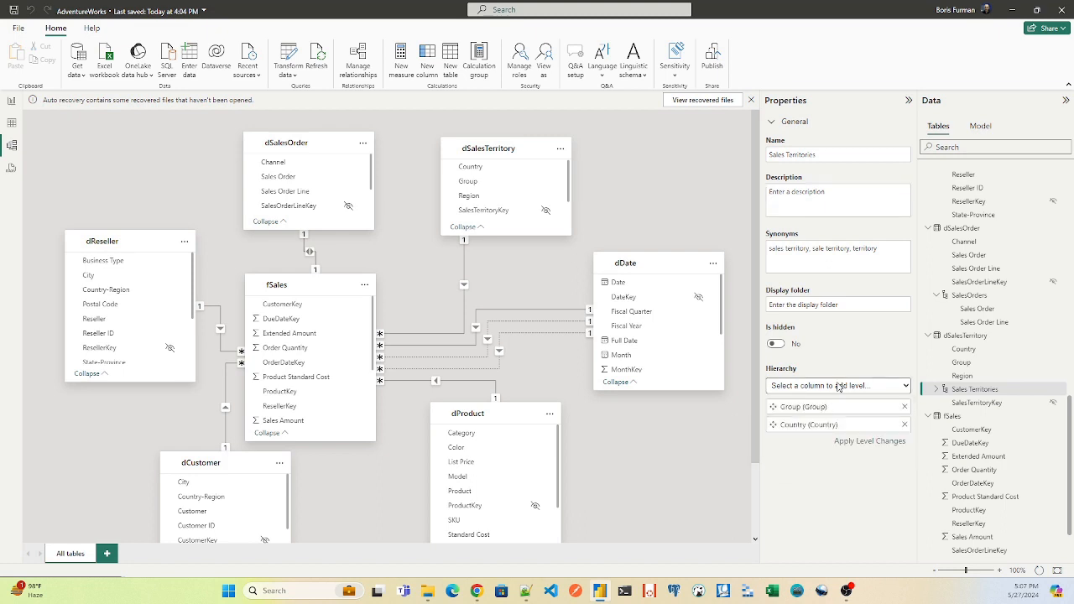
left_click(838, 385)
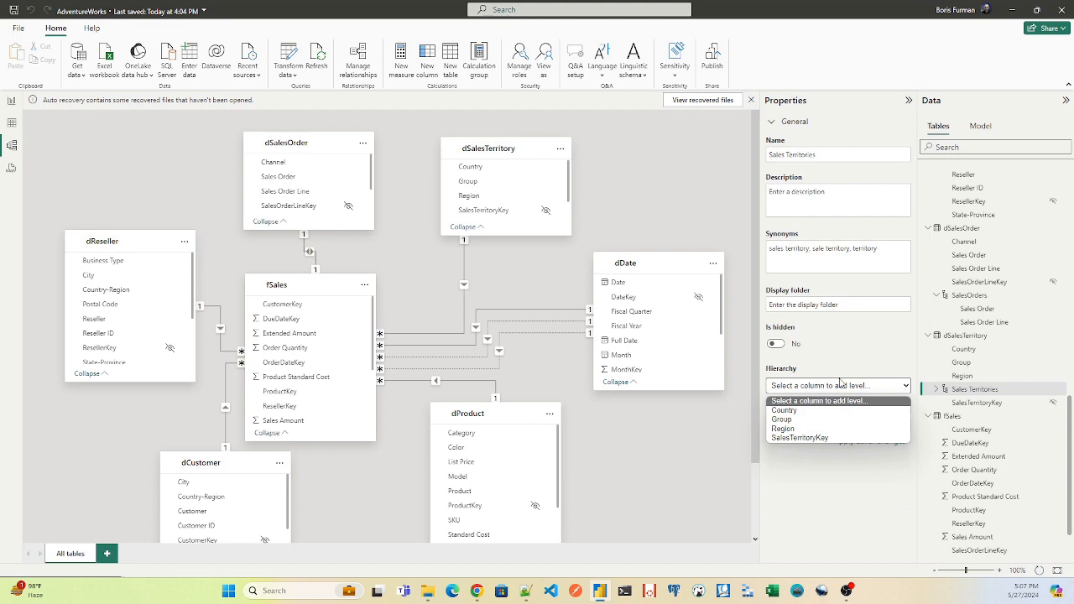
left_click(807, 429)
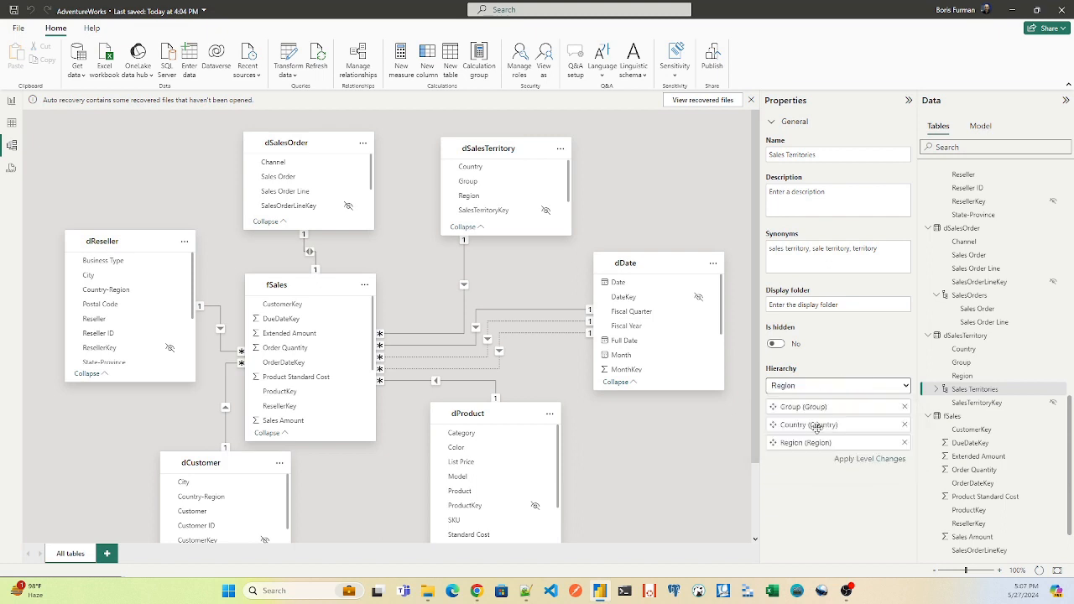
left_click(864, 460)
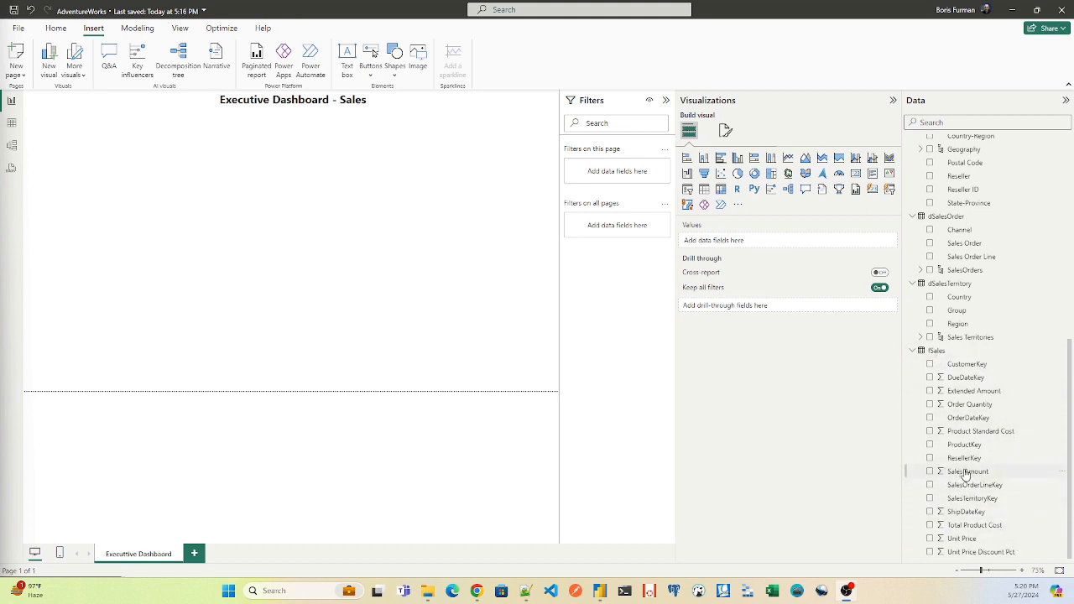
- Add a card showing Sales Amount from fSales, narrow it and place it below the dashboard title
left_click_drag(969, 473, 212, 156)
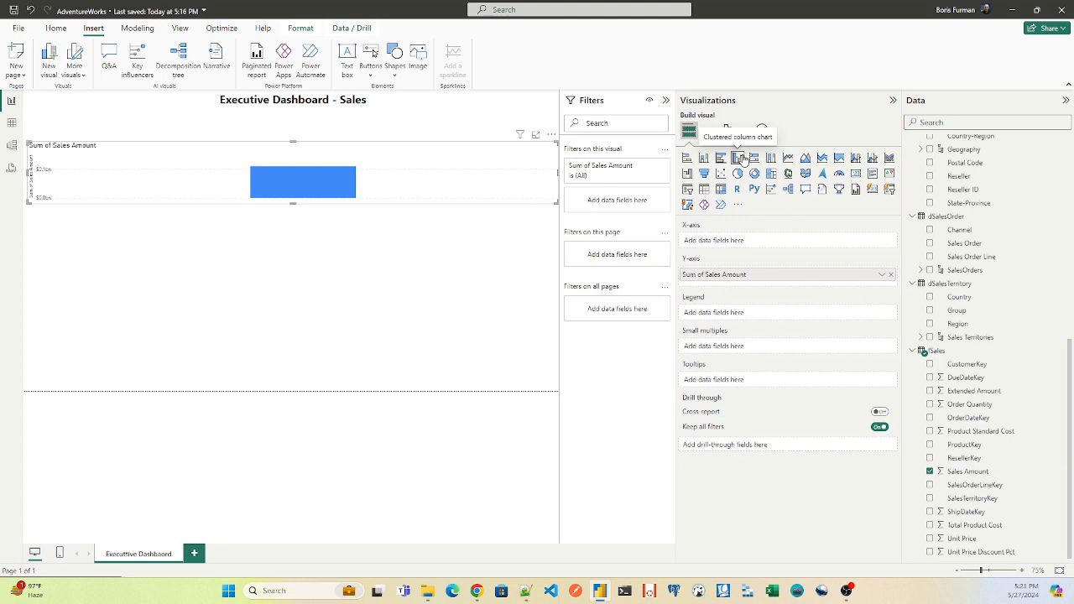
left_click(856, 173)
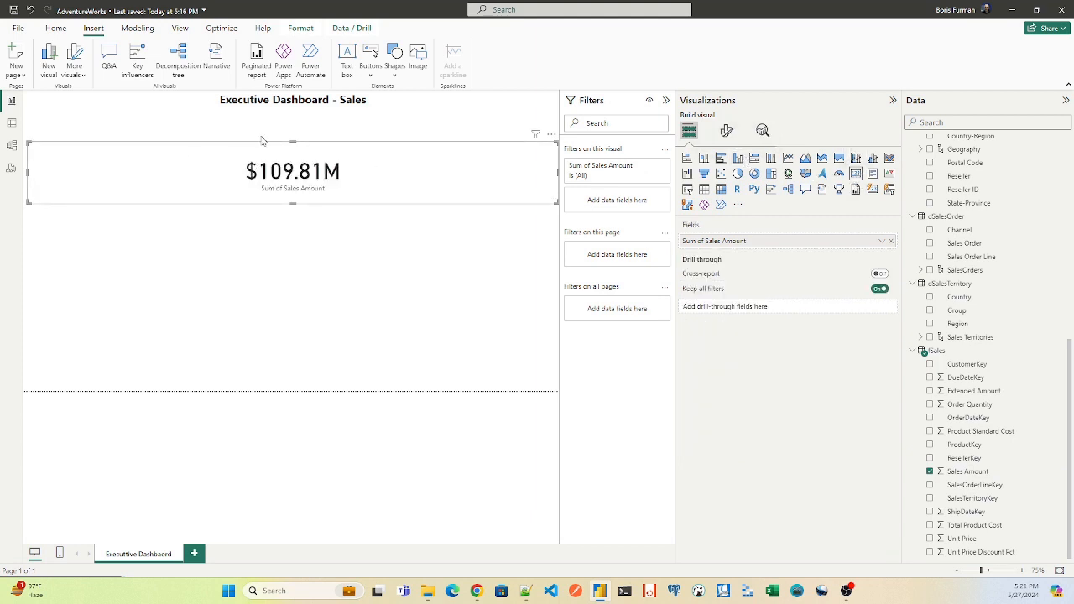
left_click_drag(558, 174, 164, 174)
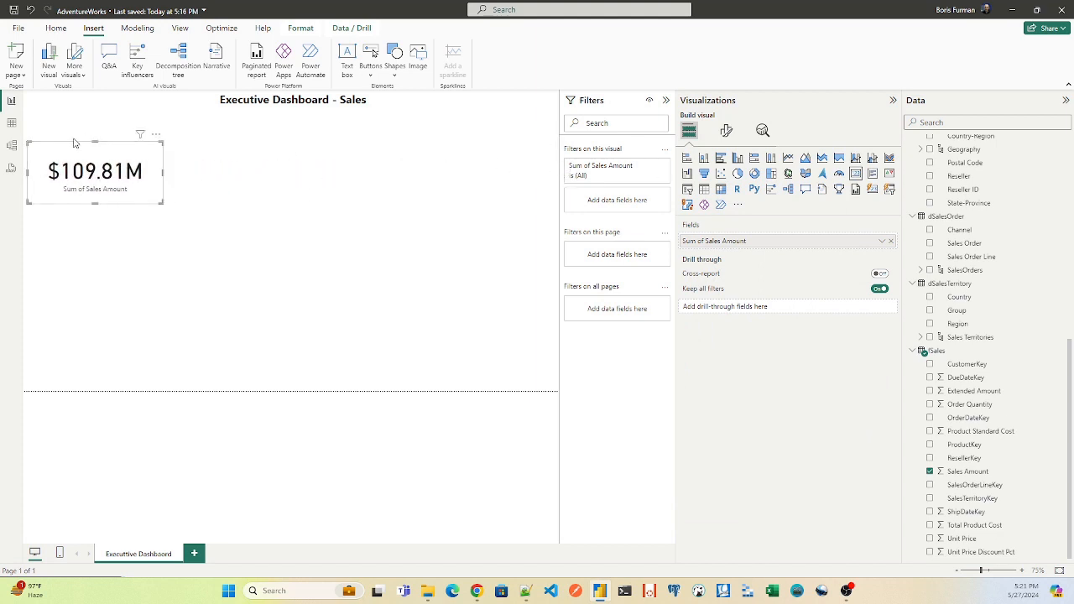
left_click_drag(78, 146, 185, 134)
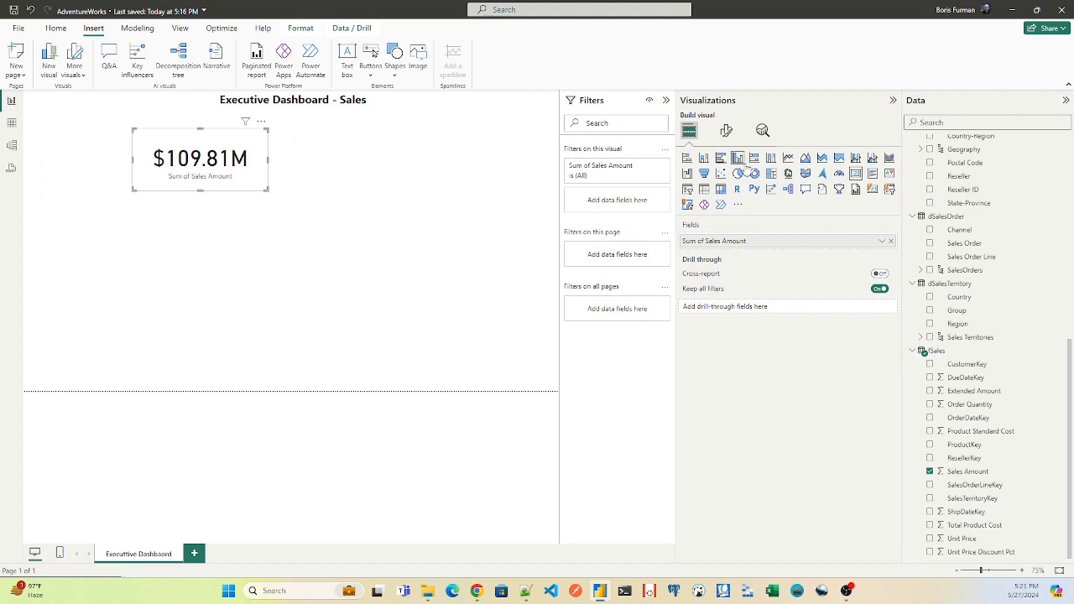
- Turn on the visual border of the Sales Amount card and slightly round its corners
left_click(726, 132)
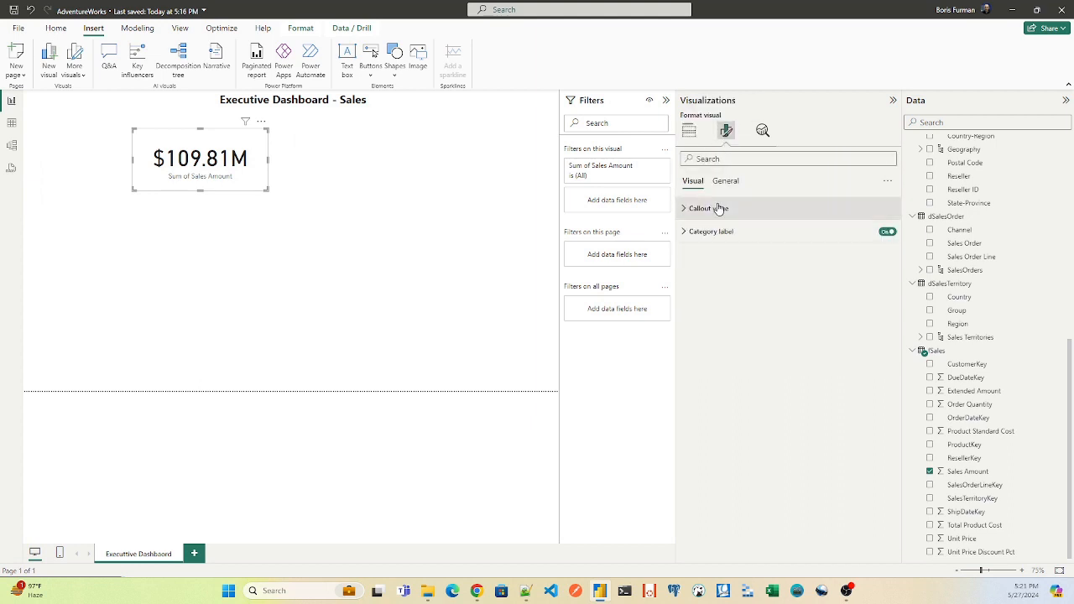
left_click(725, 181)
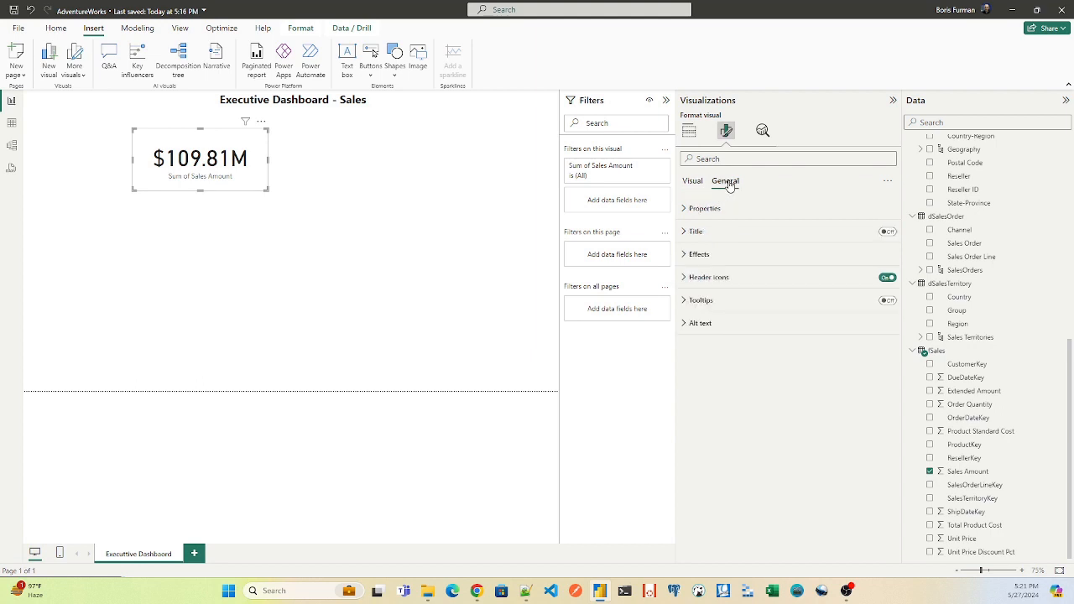
left_click(685, 255)
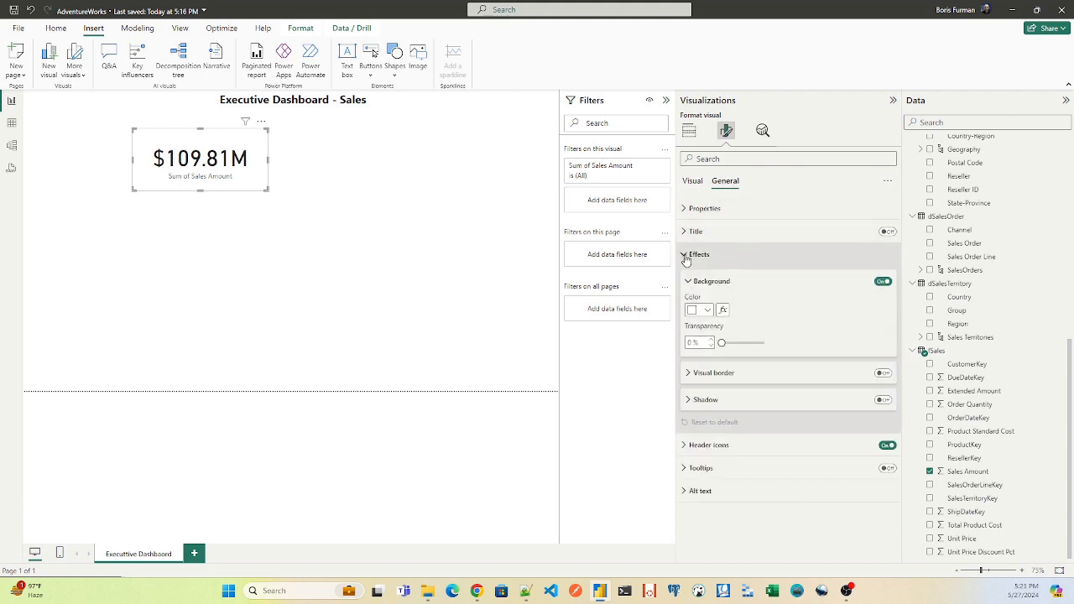
left_click(688, 373)
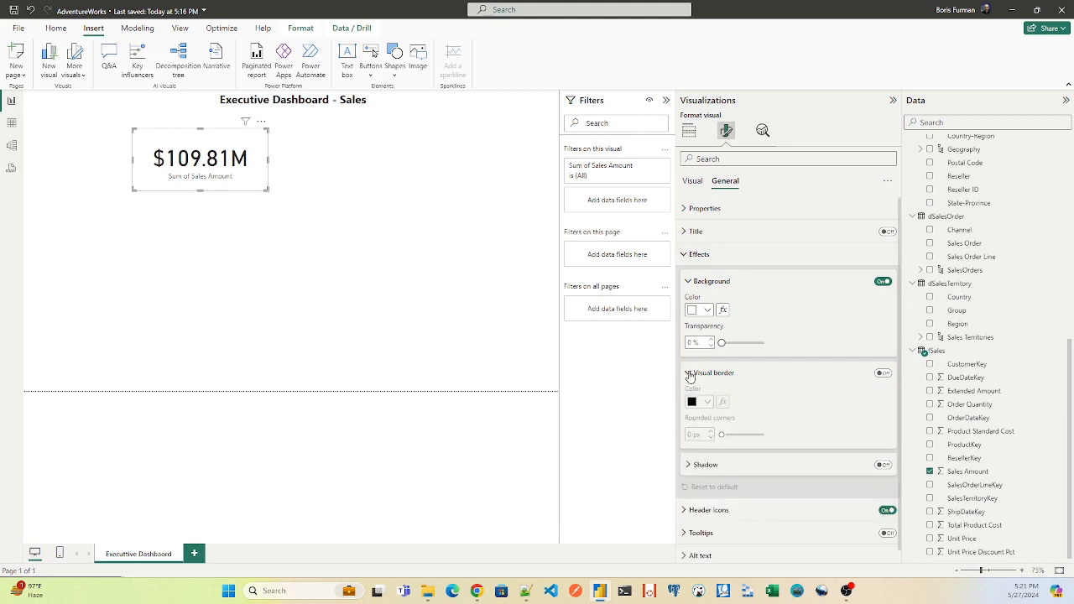
left_click(883, 373)
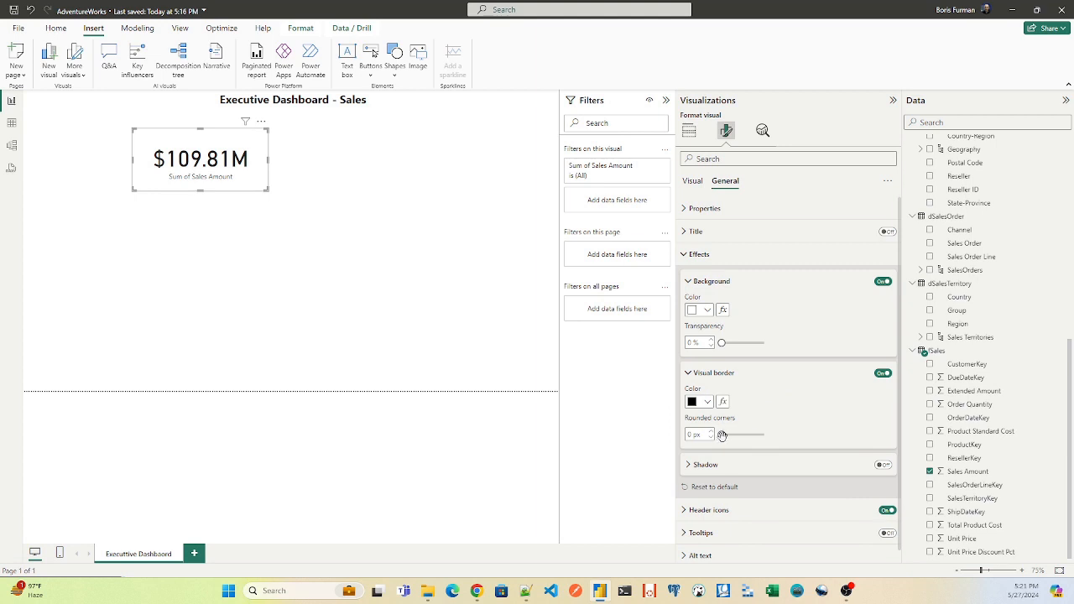
left_click_drag(721, 434, 729, 435)
left_click(411, 256)
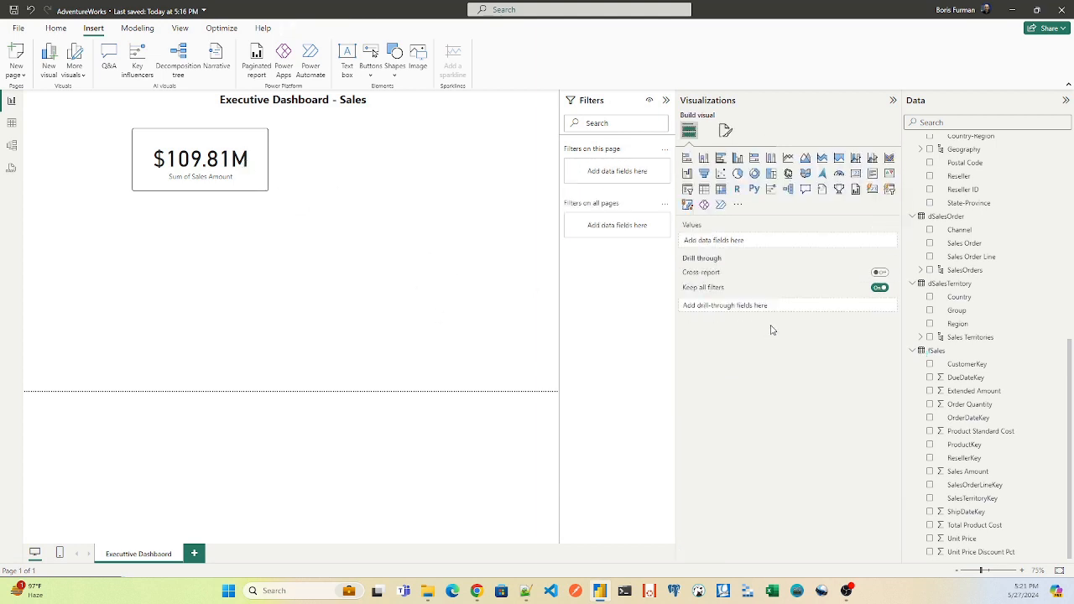
- Reselect the Sales Amount card and open its visual border settings
left_click(725, 138)
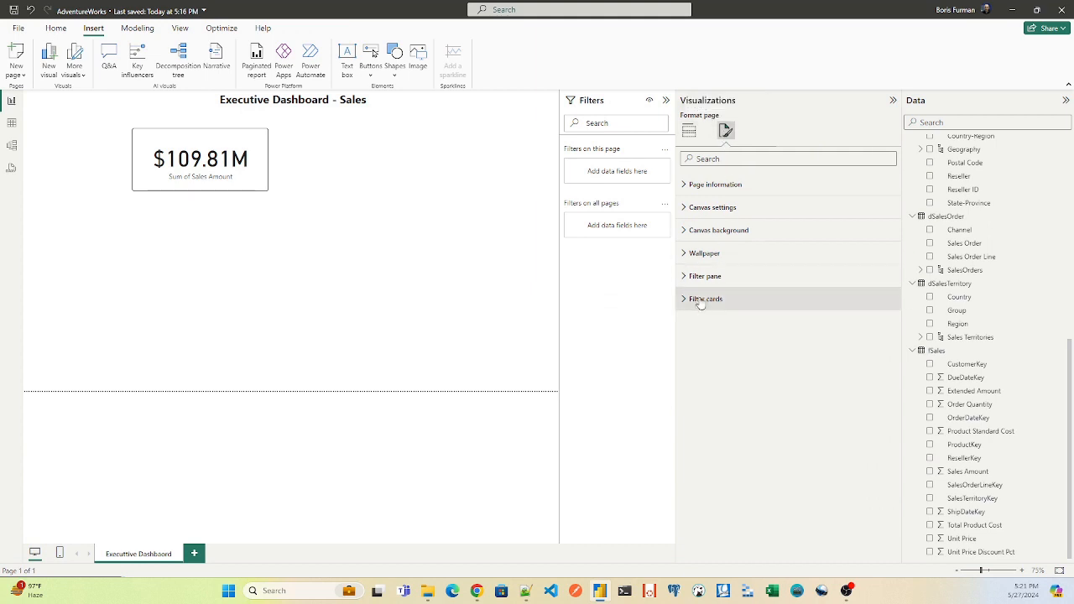
left_click(261, 178)
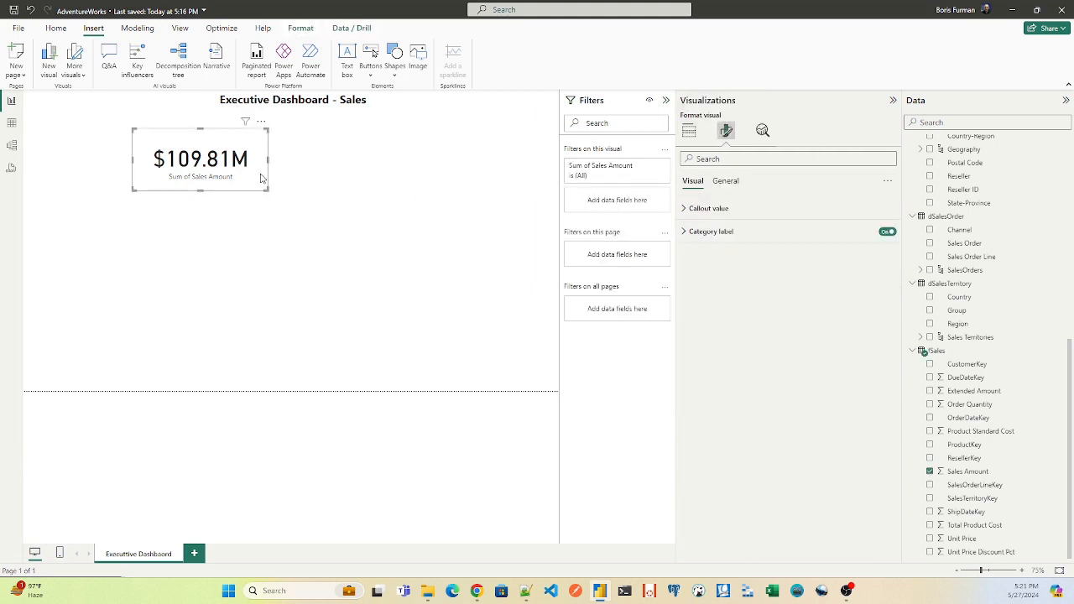
left_click(729, 159)
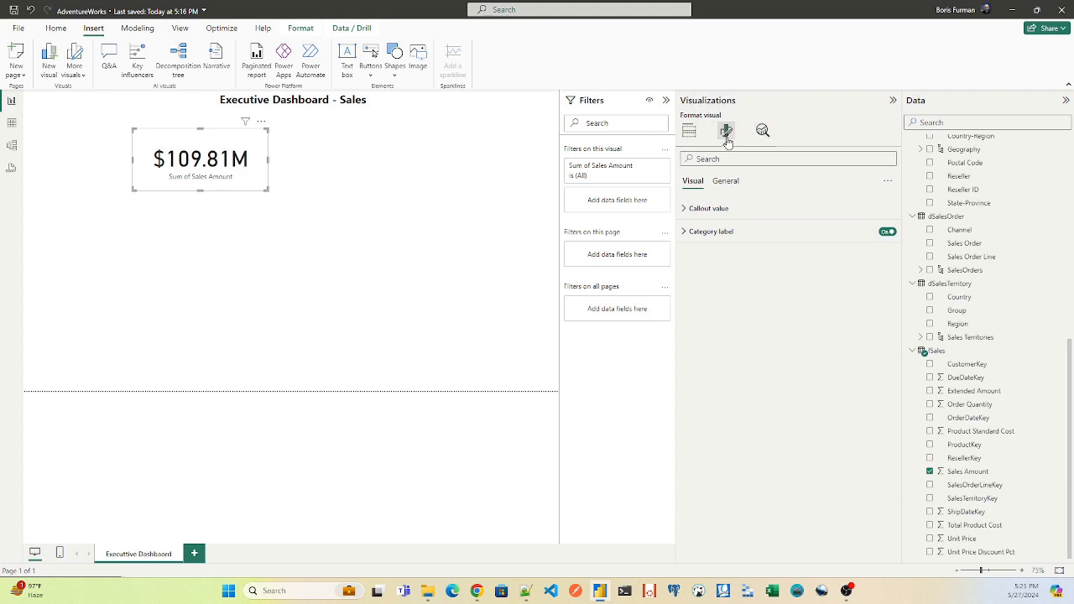
left_click(725, 181)
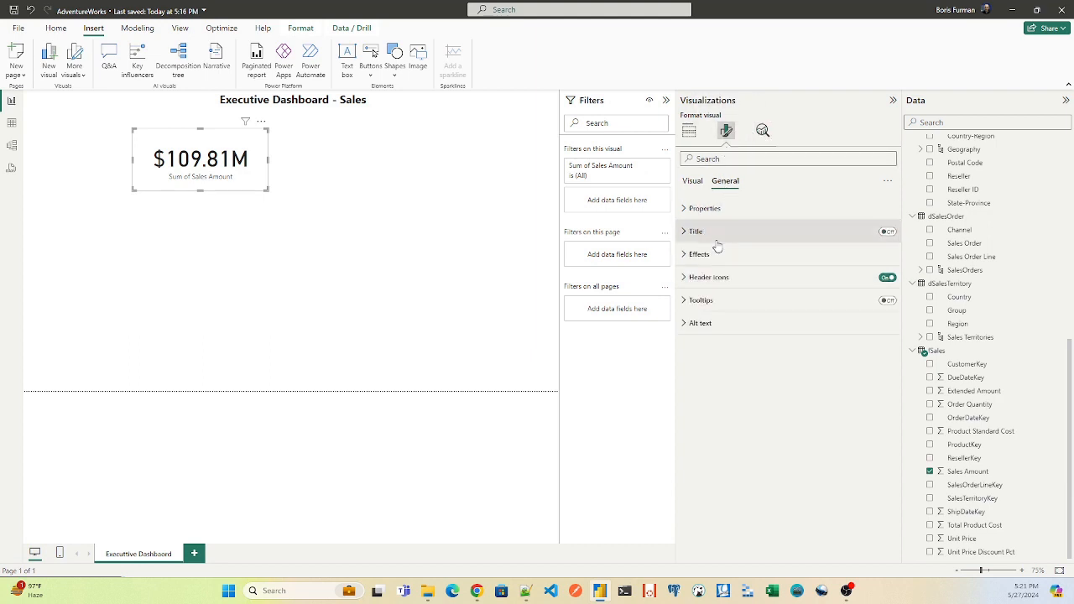
left_click(684, 256)
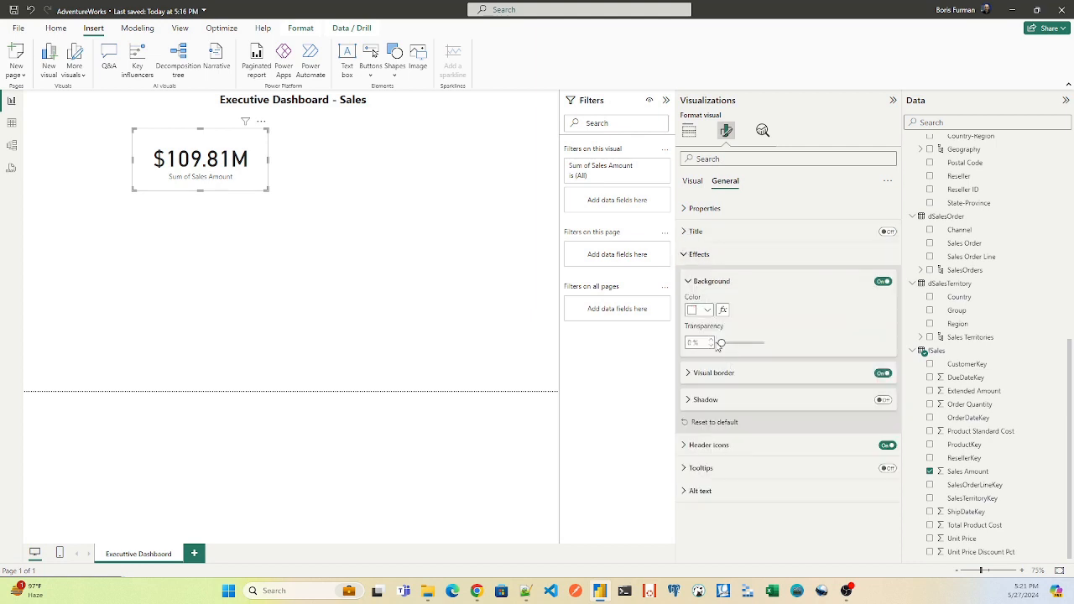
left_click(688, 374)
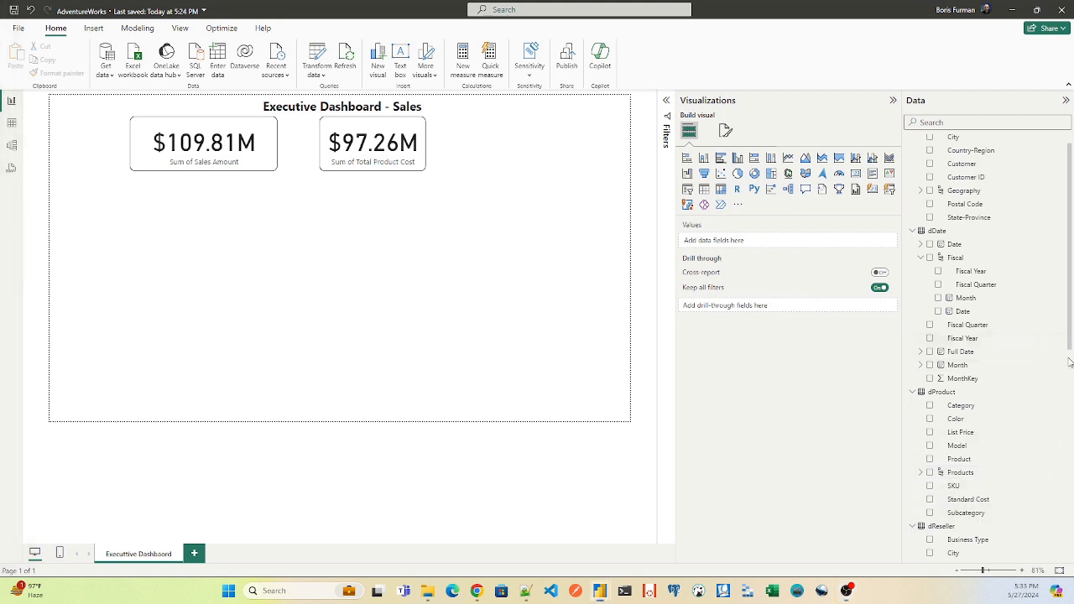
- Add a visual of Sales Amount from fSales below the cards and change it to an area chart
left_click_drag(1066, 343, 1065, 551)
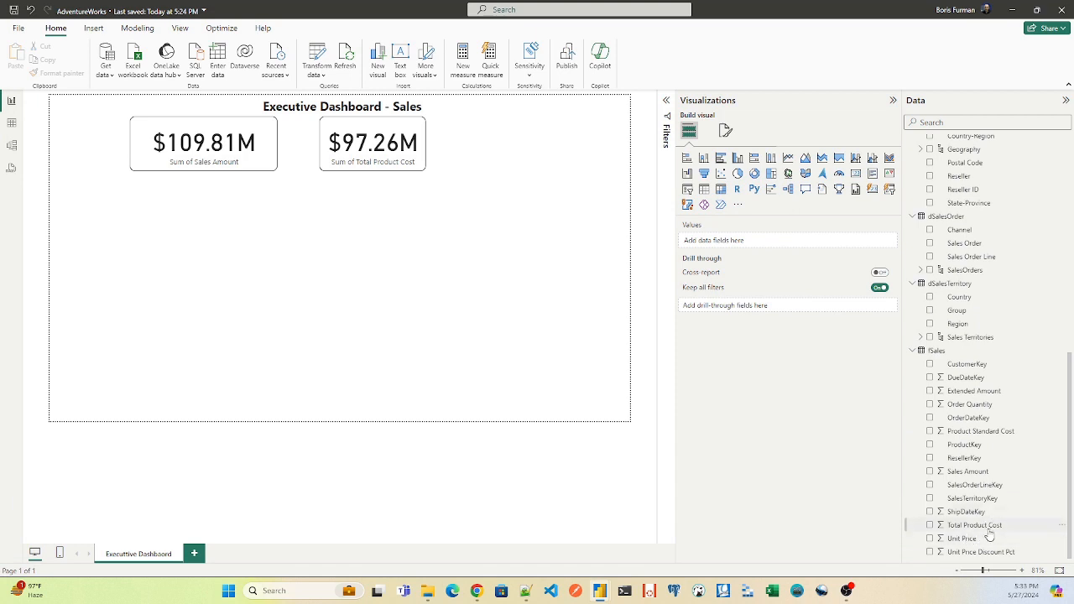
left_click_drag(972, 472, 266, 245)
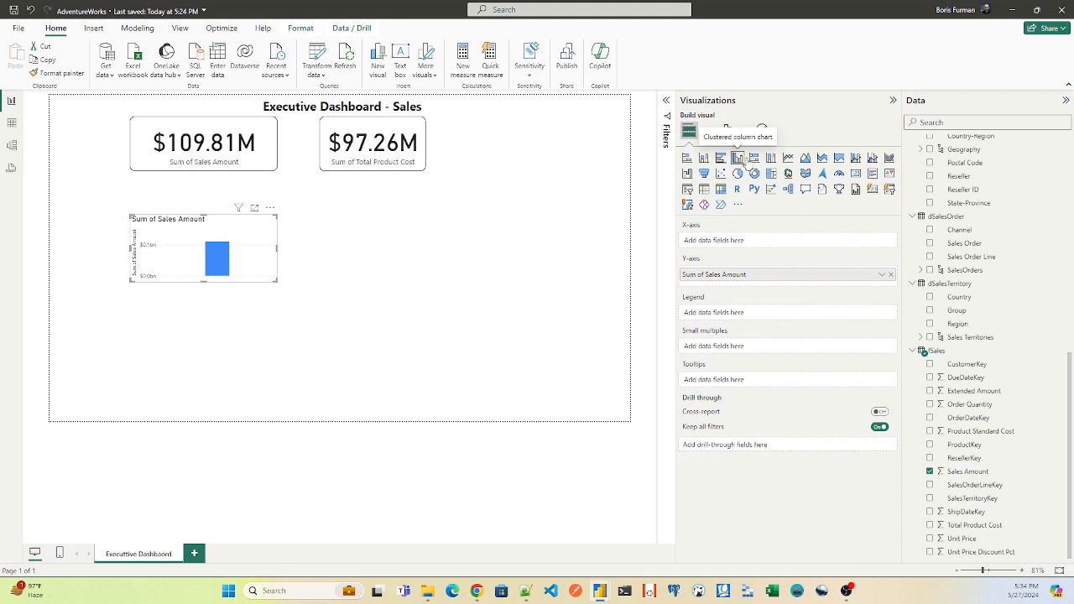
left_click(806, 160)
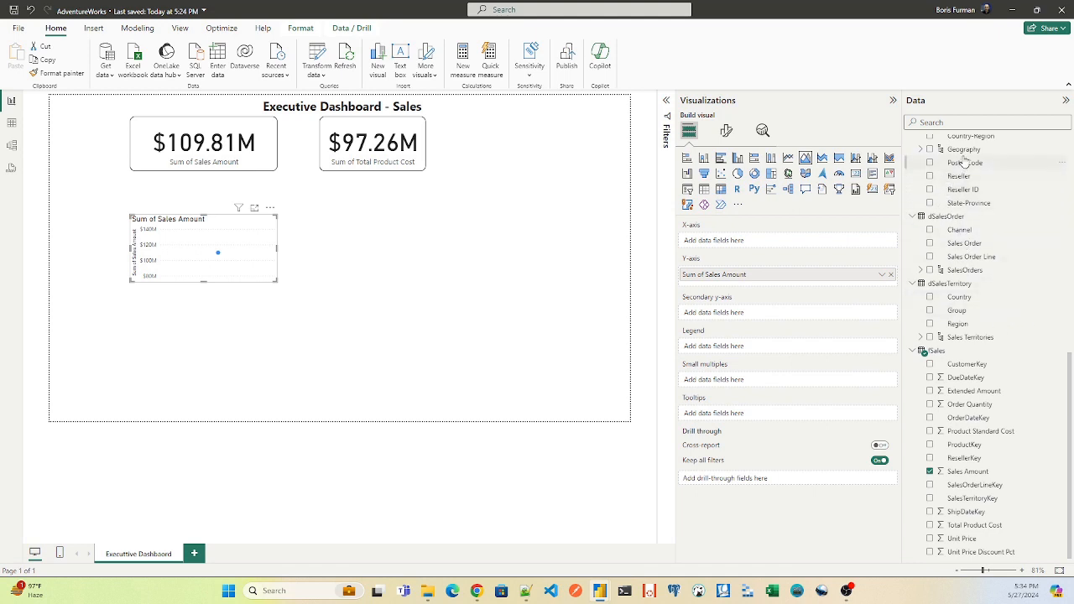
- Add Fiscal Year and Month from the dDate Fiscal hierarchy to the x-axis of the area chart
left_click_drag(1069, 399, 1066, 161)
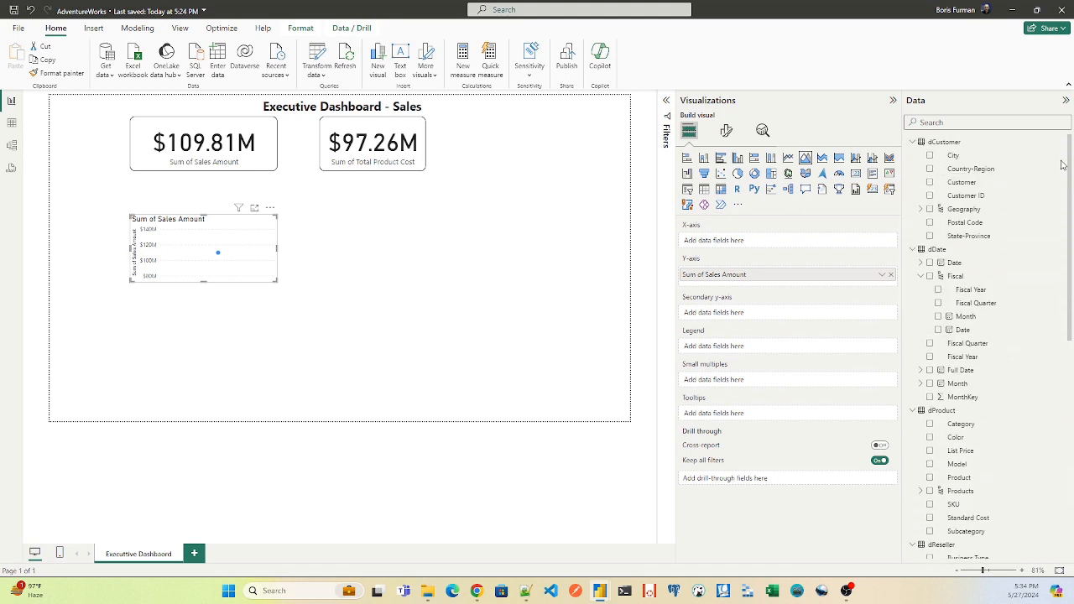
left_click(938, 290)
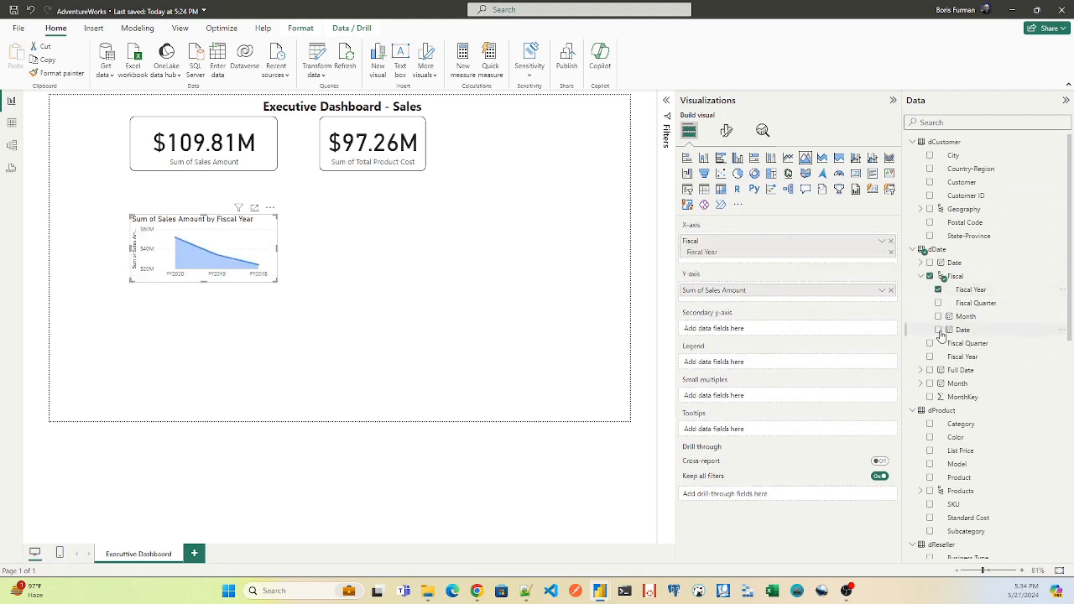
left_click(939, 317)
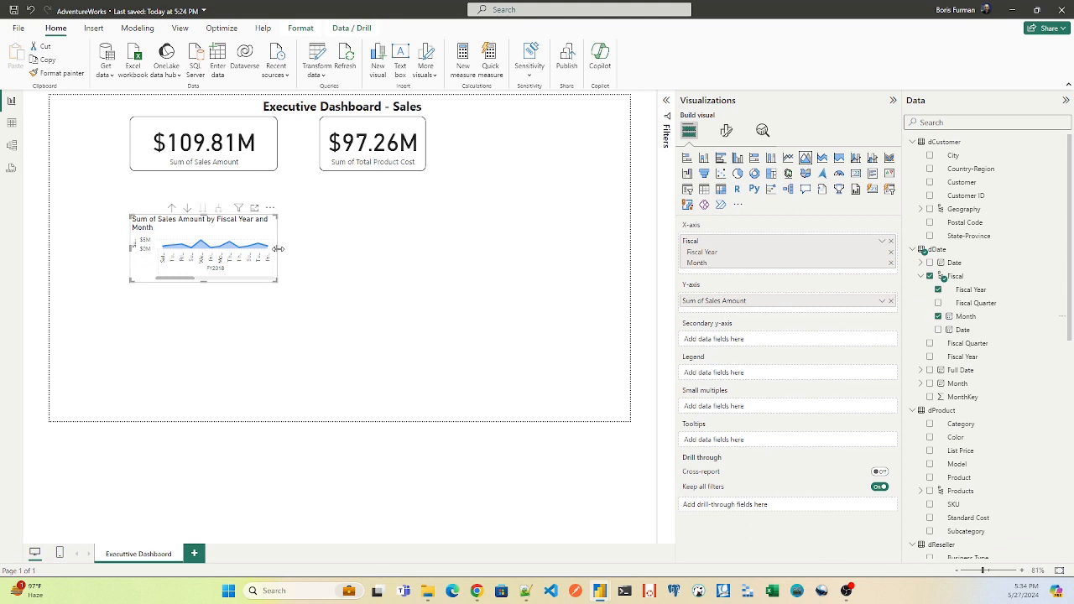
- Widen and heighten the area chart until all three fiscal years fit, and place it just below the cards near the page's left edge
left_click_drag(278, 249, 426, 248)
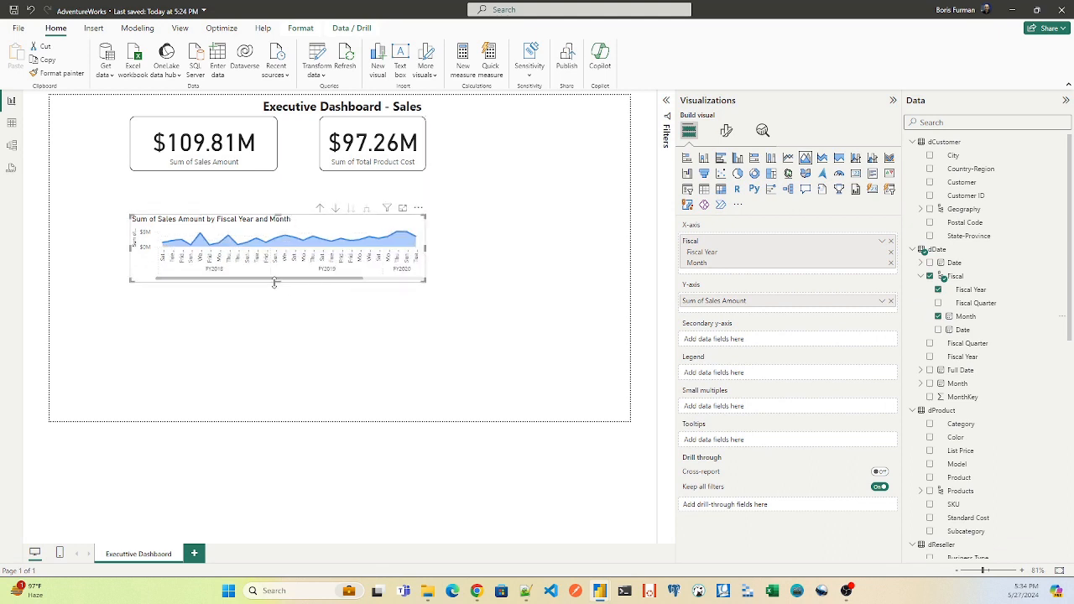
left_click_drag(276, 287, 273, 347)
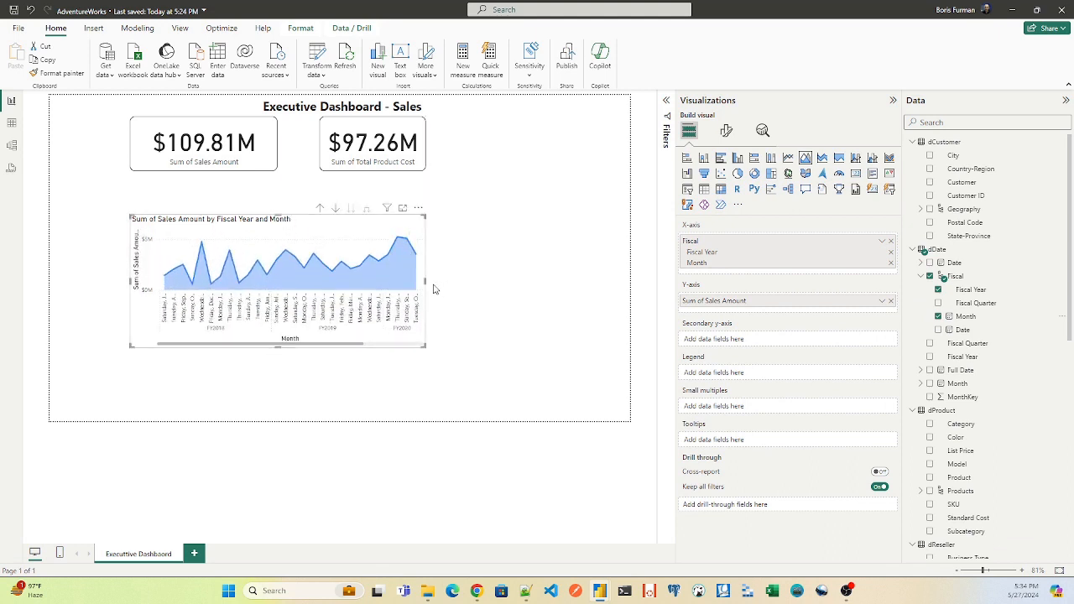
left_click_drag(426, 281, 538, 281)
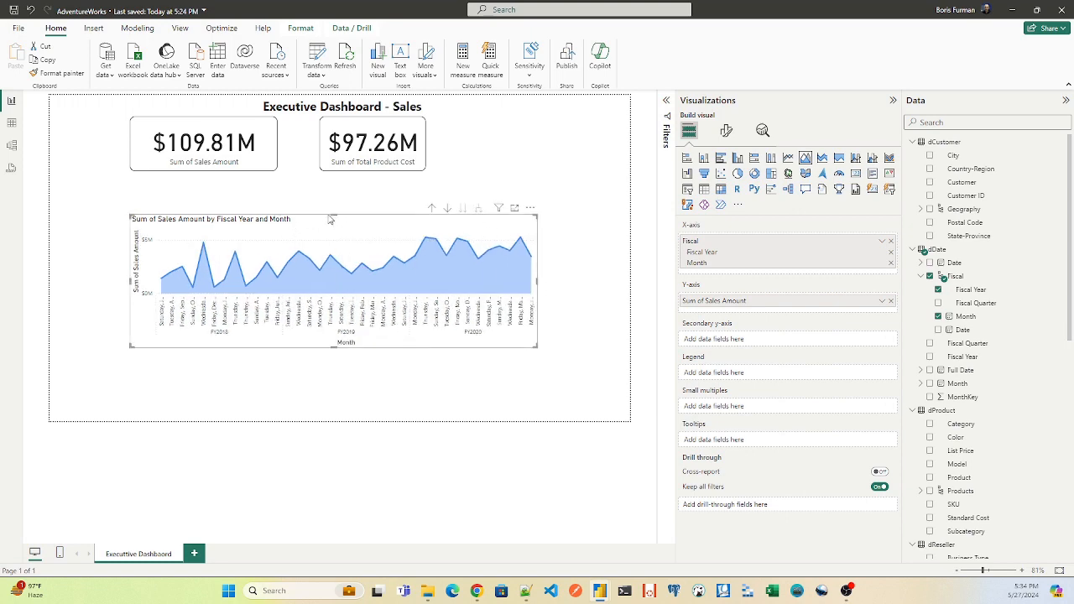
left_click_drag(314, 222, 259, 197)
left_click(523, 230)
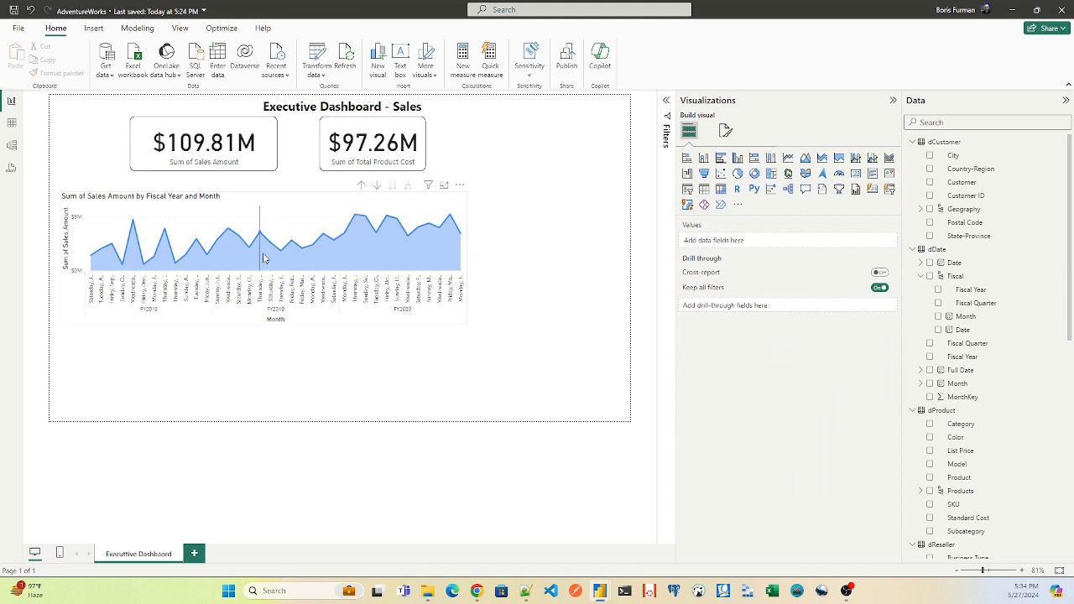
- Cross-filter the cards from the area chart by several single months and by FY2020, FY2019 and FY2018, and clear the selection
left_click(271, 297)
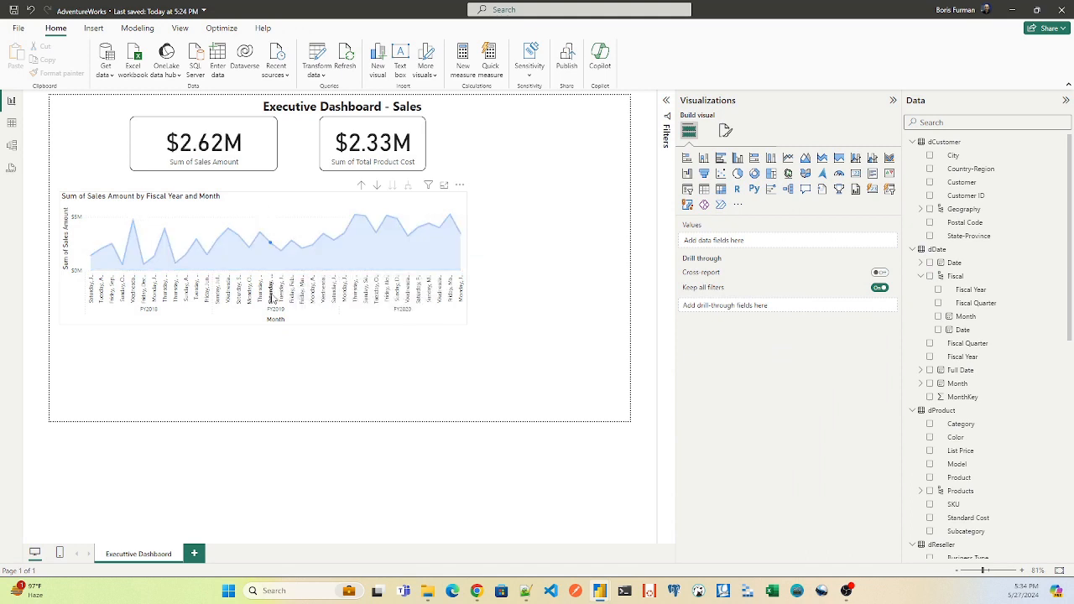
left_click(304, 295)
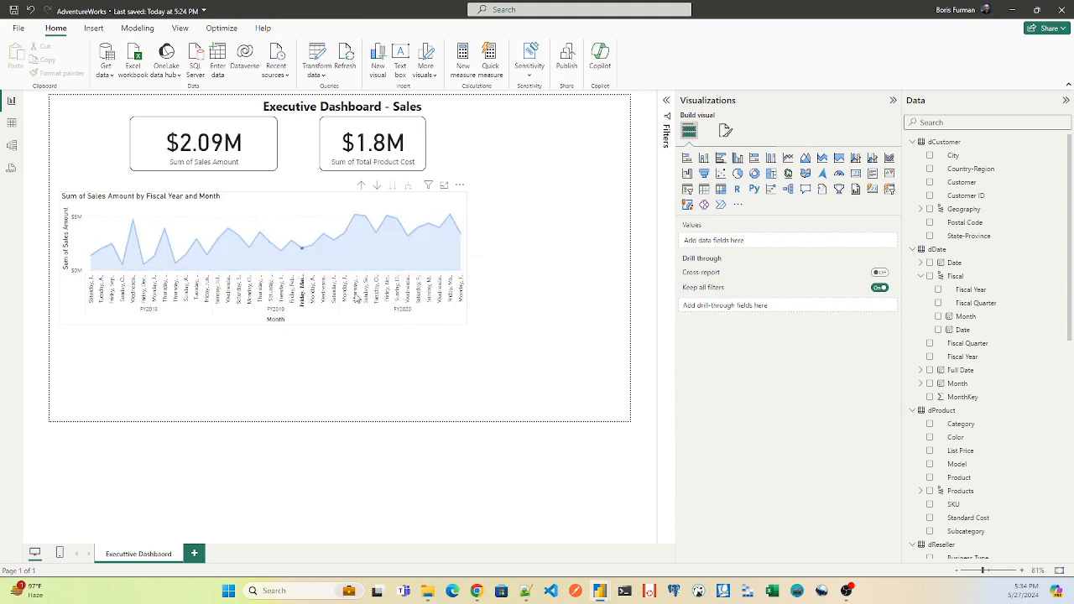
left_click(365, 296)
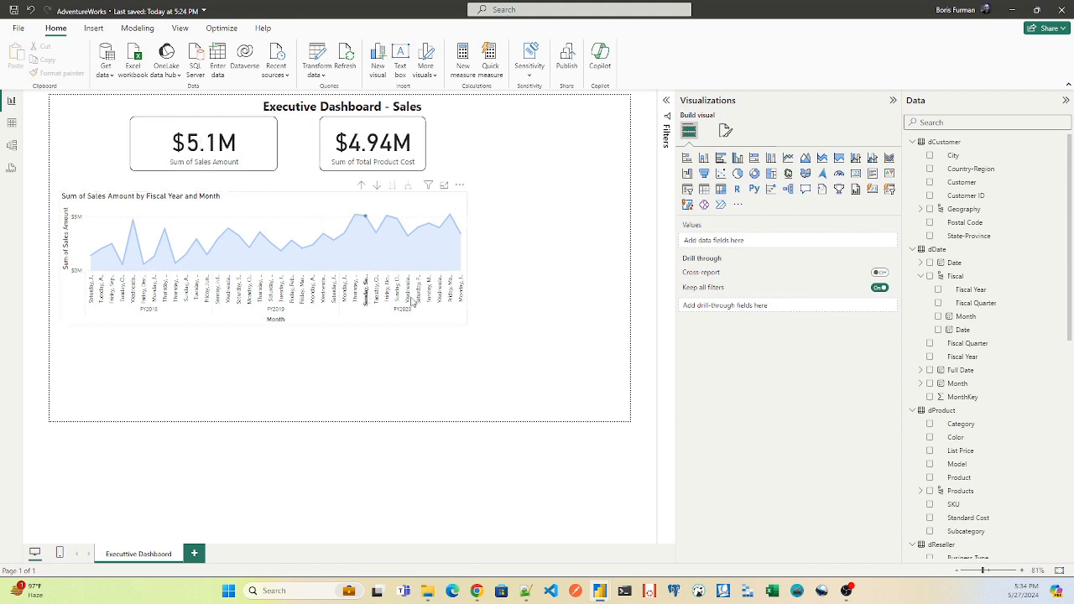
left_click(409, 292)
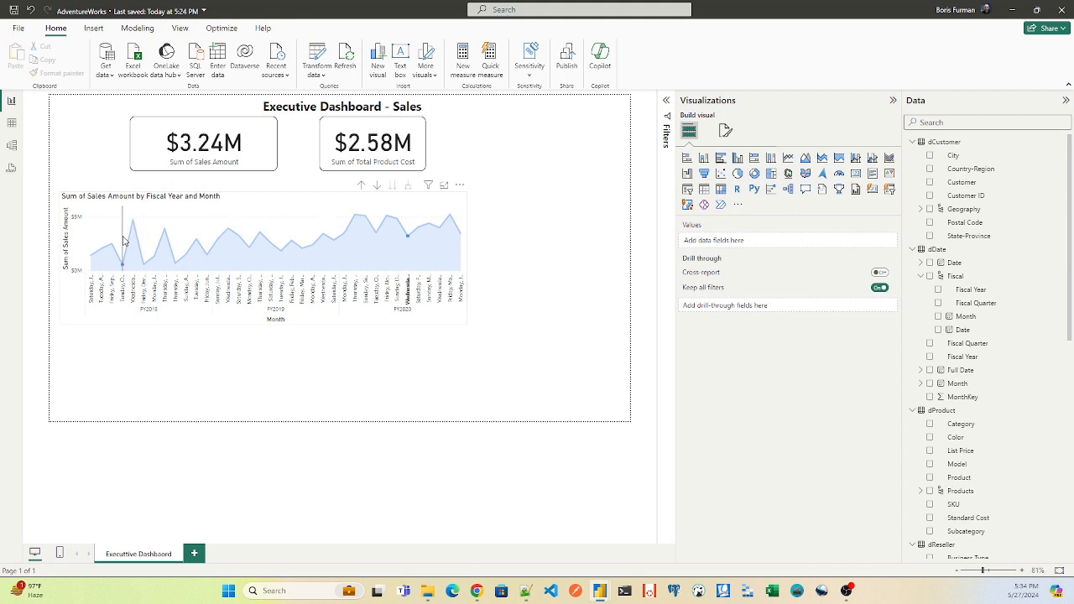
left_click(430, 292)
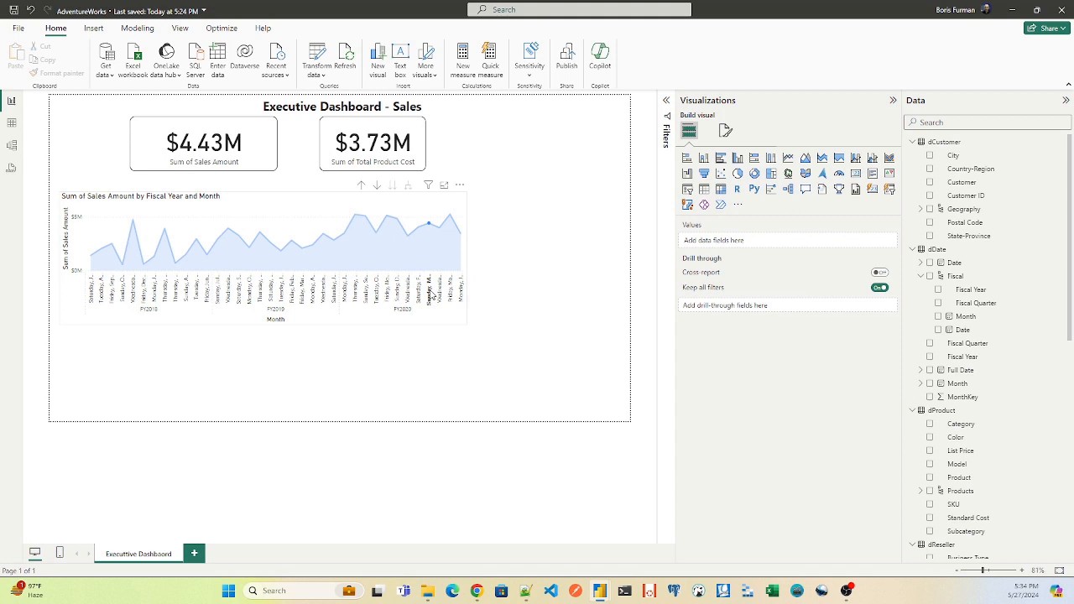
left_click(403, 311)
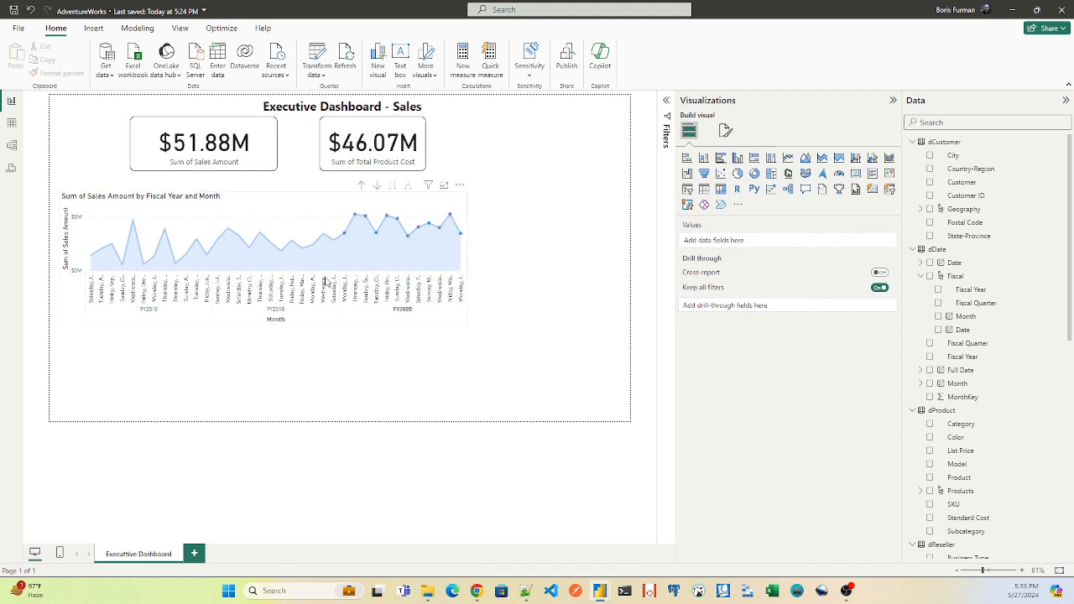
left_click(276, 311)
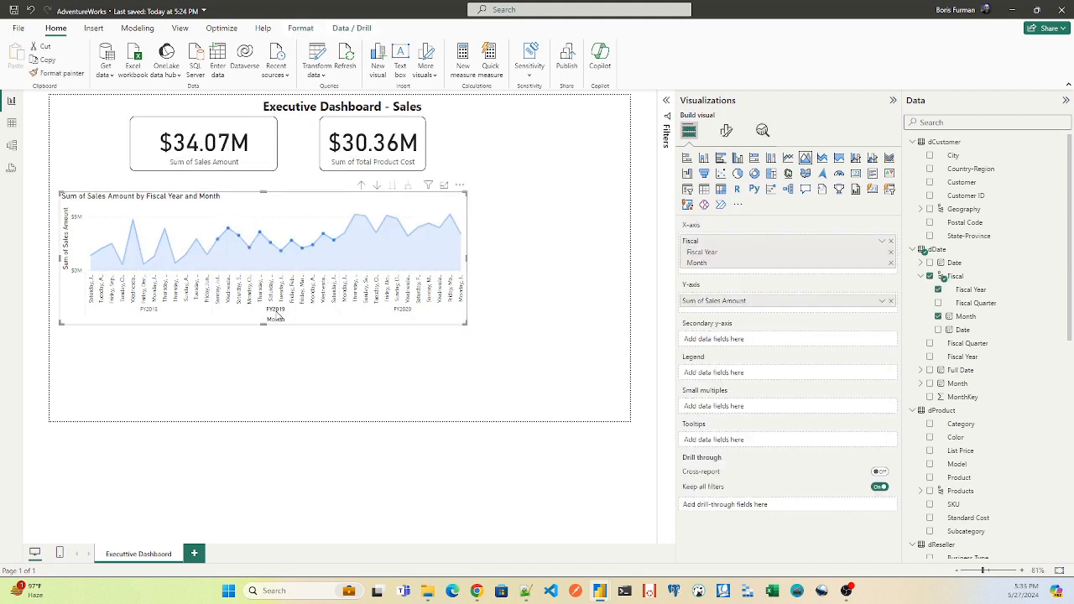
left_click(149, 310)
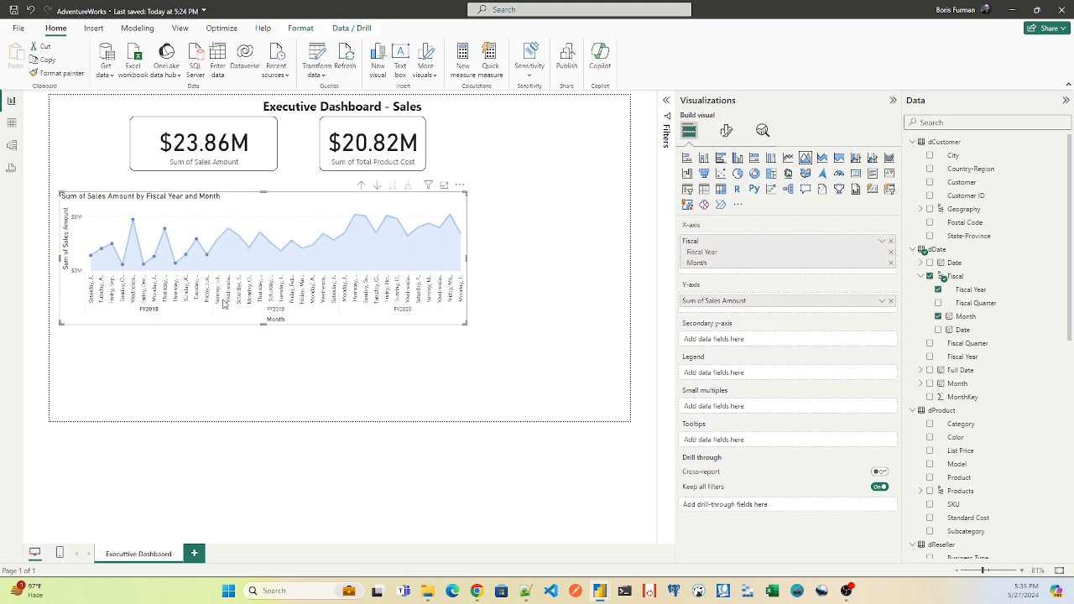
left_click(277, 310)
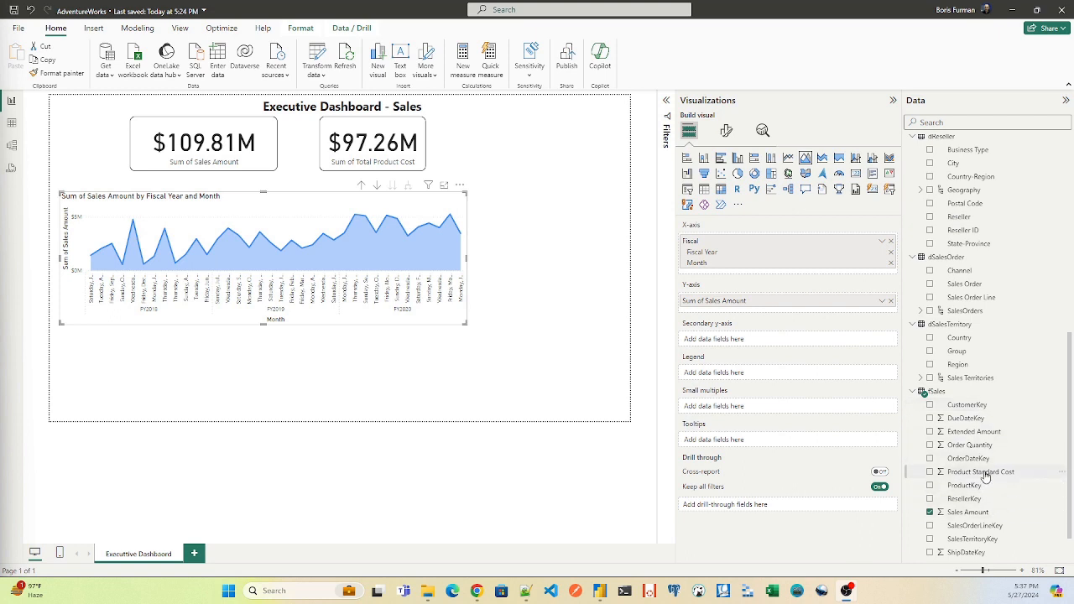
- Add Product Standard Cost from fSales to the area chart's y-axis and inspect the monthly values of both series
left_click_drag(986, 477, 757, 309)
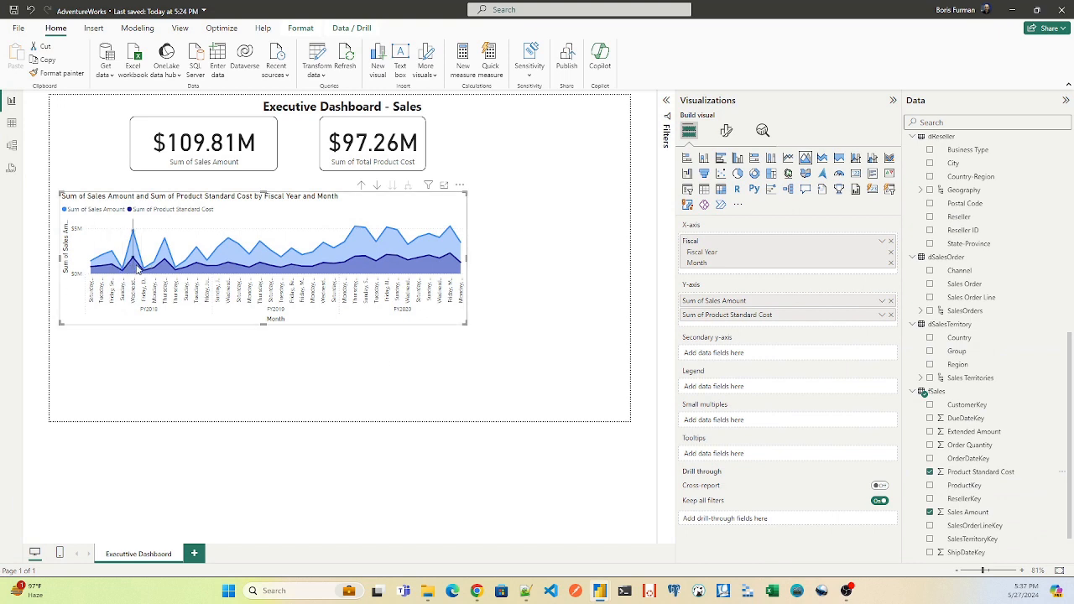
mouse_move(137, 267)
mouse_move(235, 262)
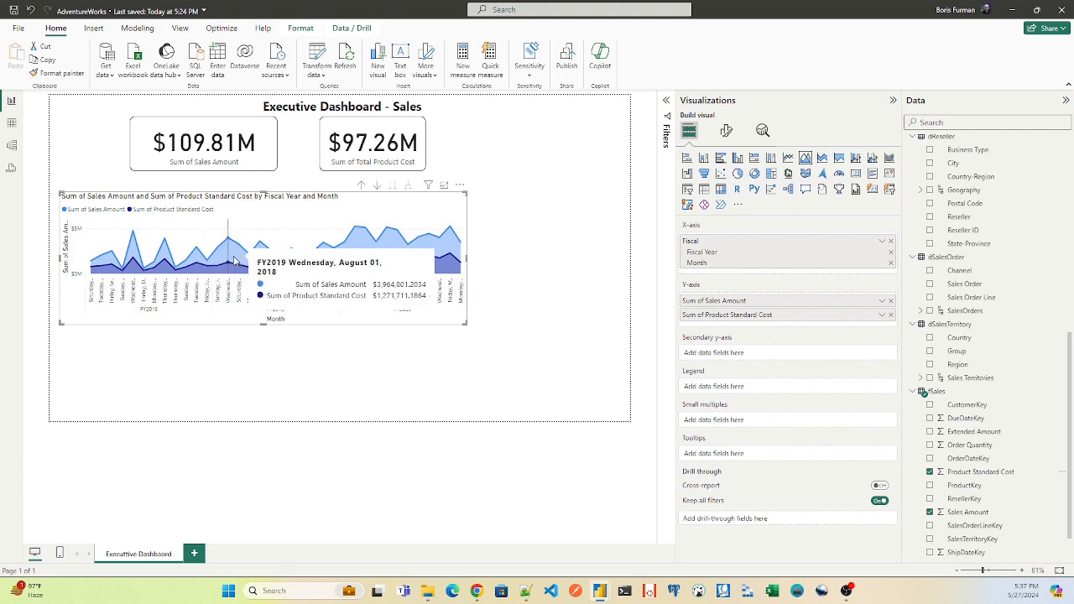
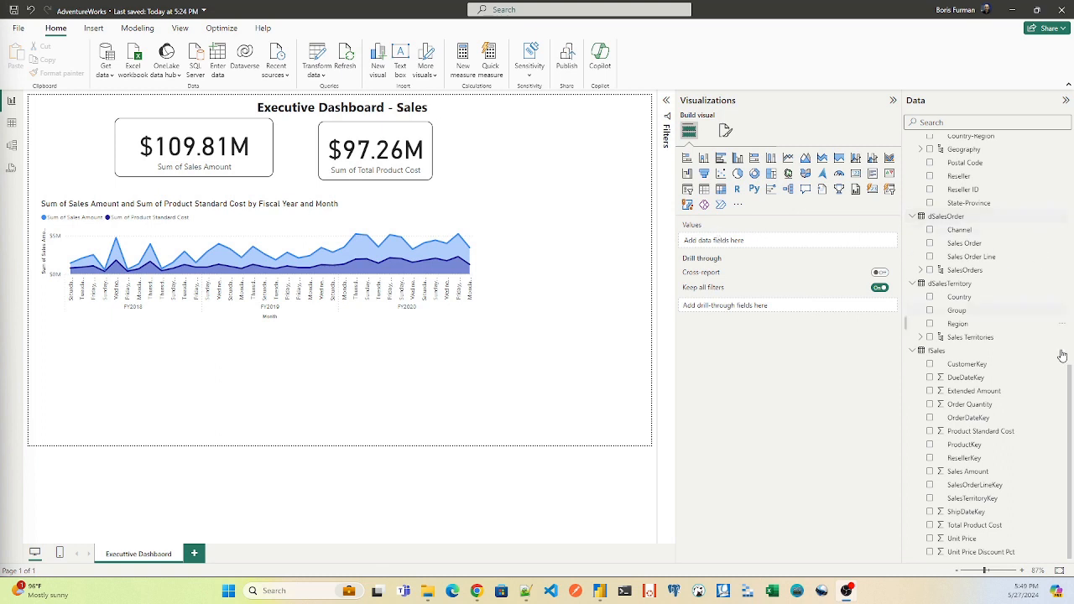
- Create a matrix below the area chart with Category and Subcategory from the Products hierarchy as rows, and try expanding and collapsing Accessories
left_click_drag(1071, 380, 1067, 128)
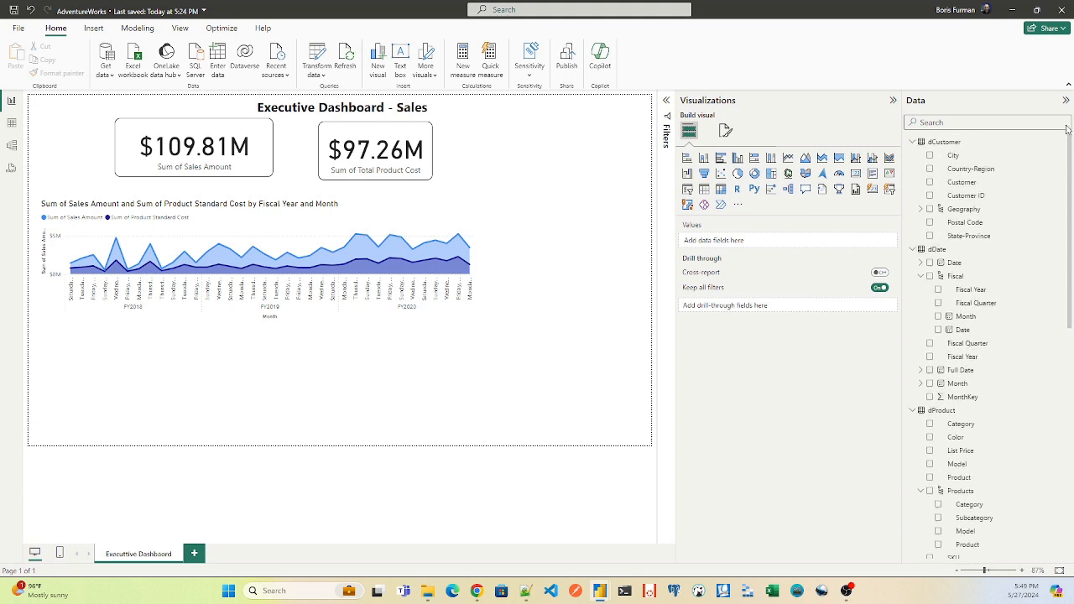
scroll(974, 253, "down", 5)
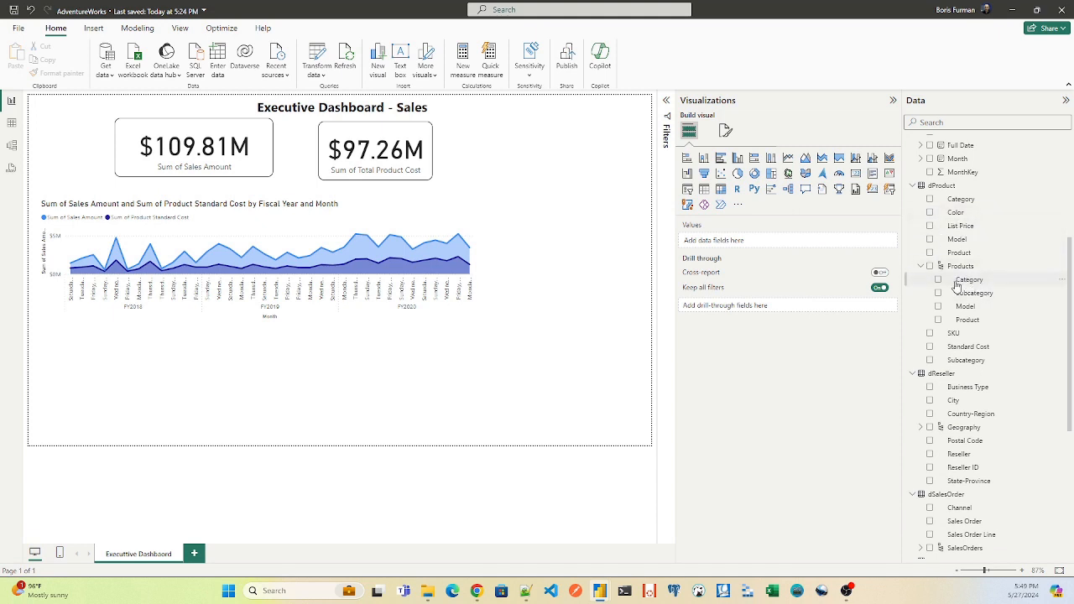
left_click_drag(956, 283, 273, 345)
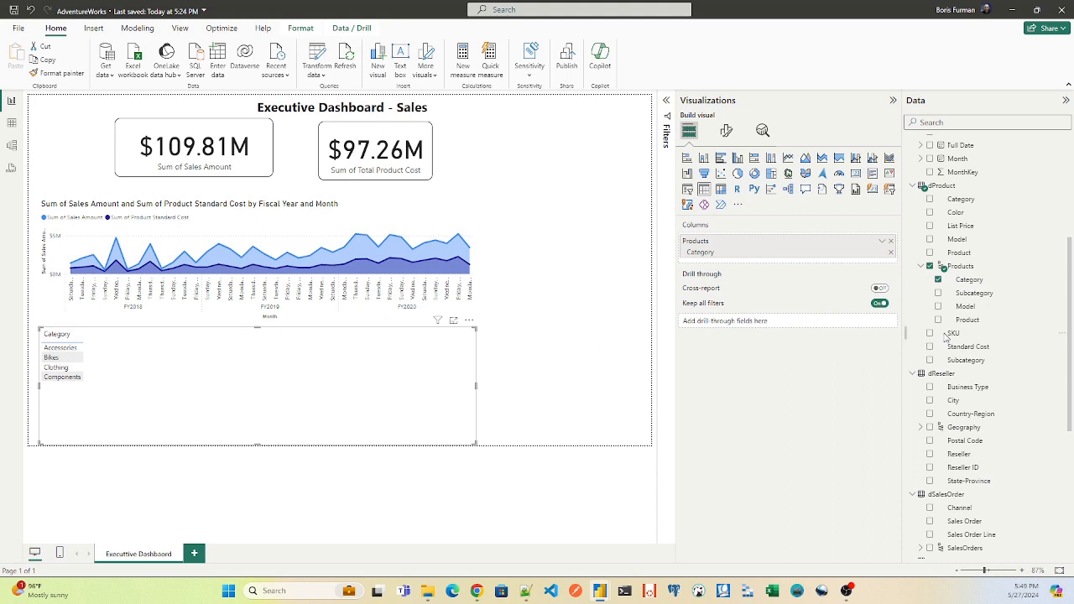
left_click_drag(973, 292, 113, 363)
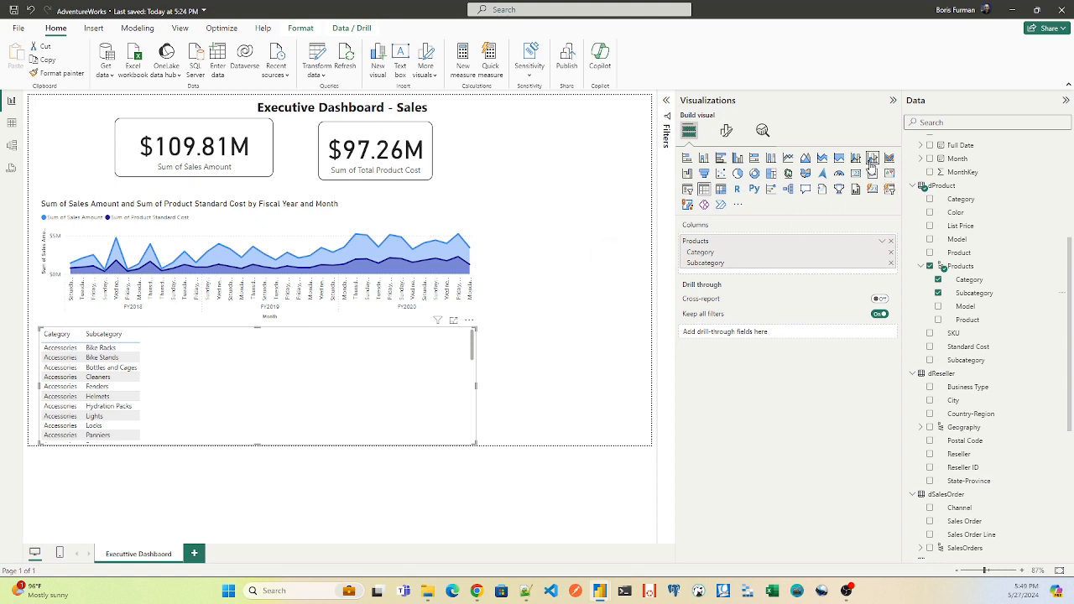
left_click(720, 190)
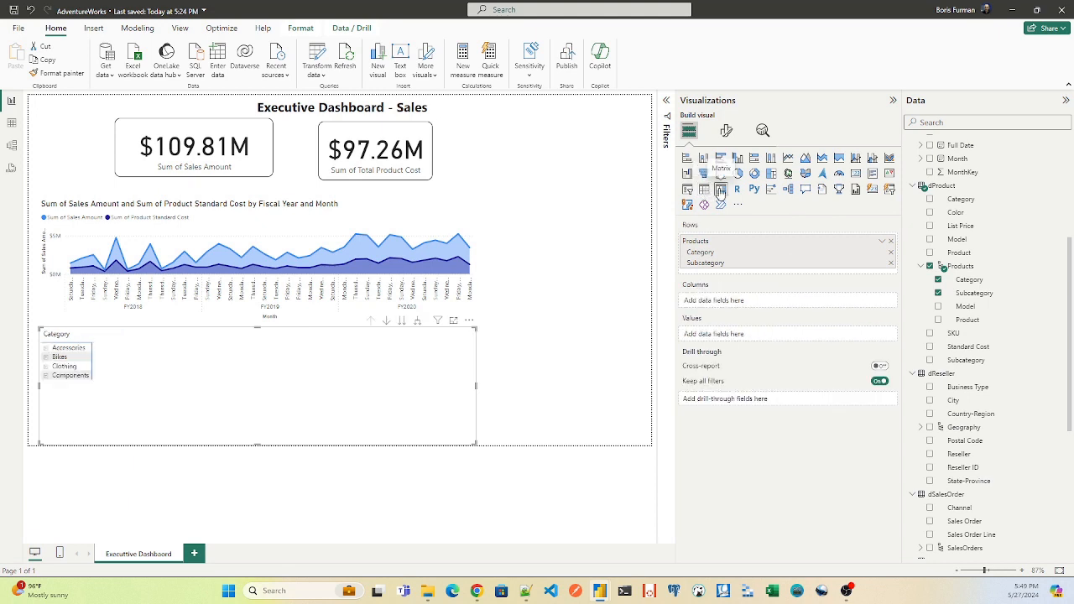
left_click(47, 350)
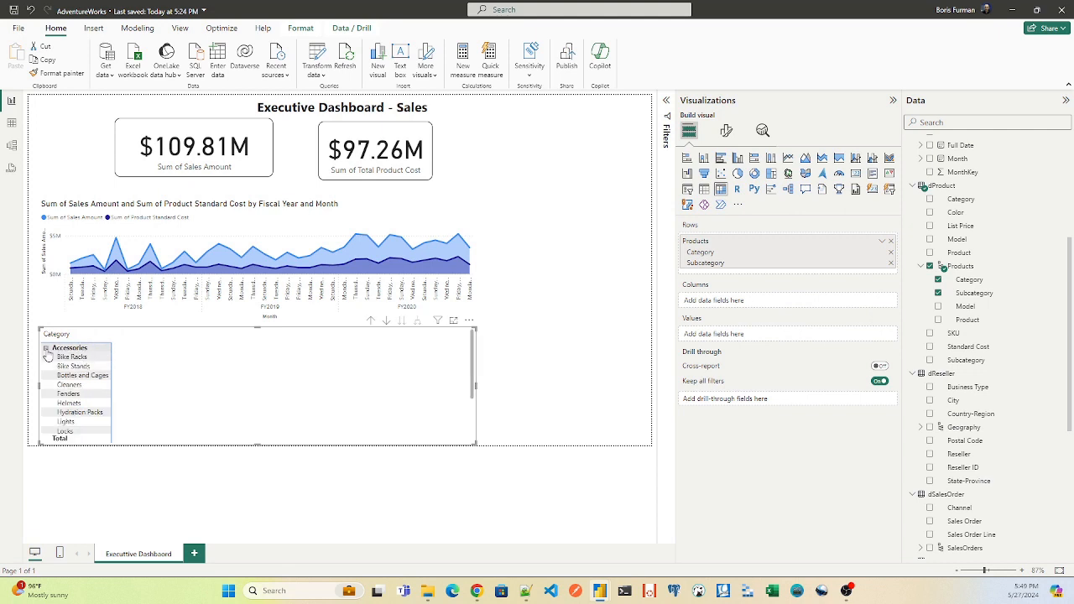
left_click(47, 350)
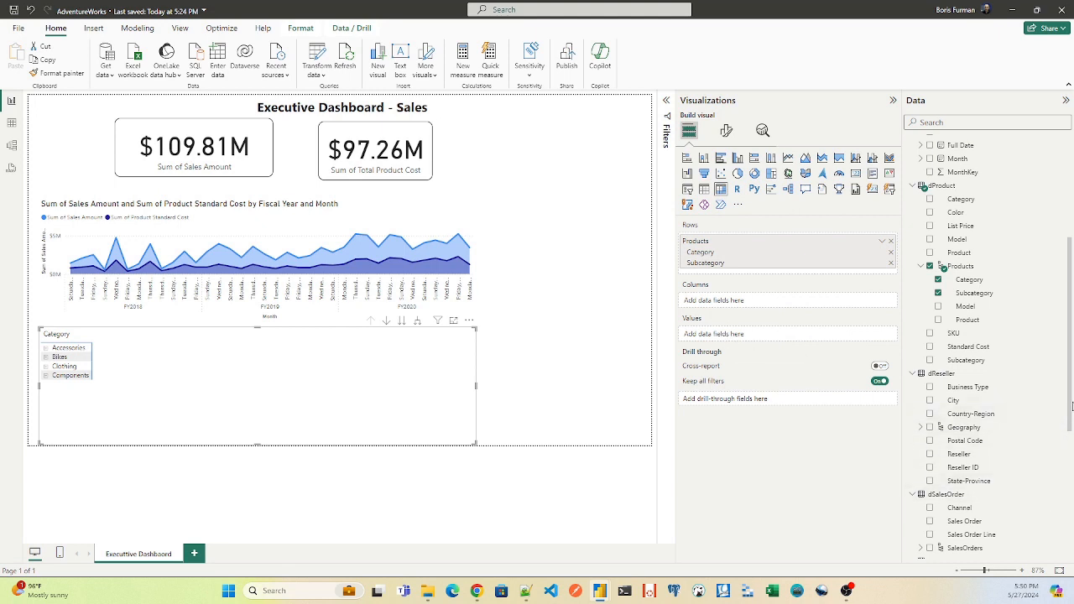
- Add Sales Amount from fSales as the matrix values and widen both the Category and Sum of Sales Amount columns
left_click_drag(1070, 417, 1072, 547)
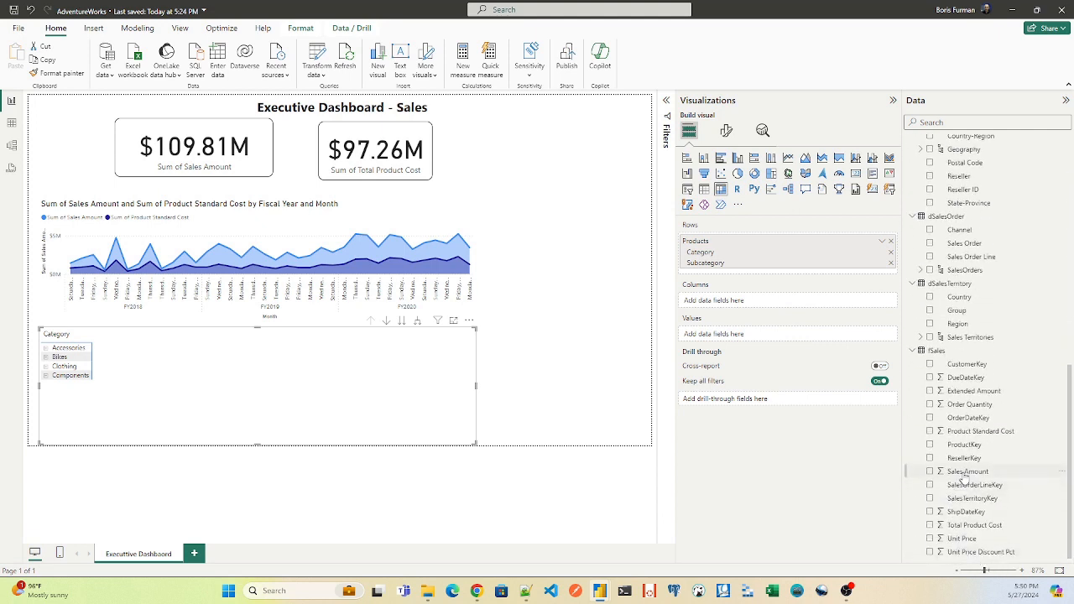
left_click_drag(967, 476, 239, 375)
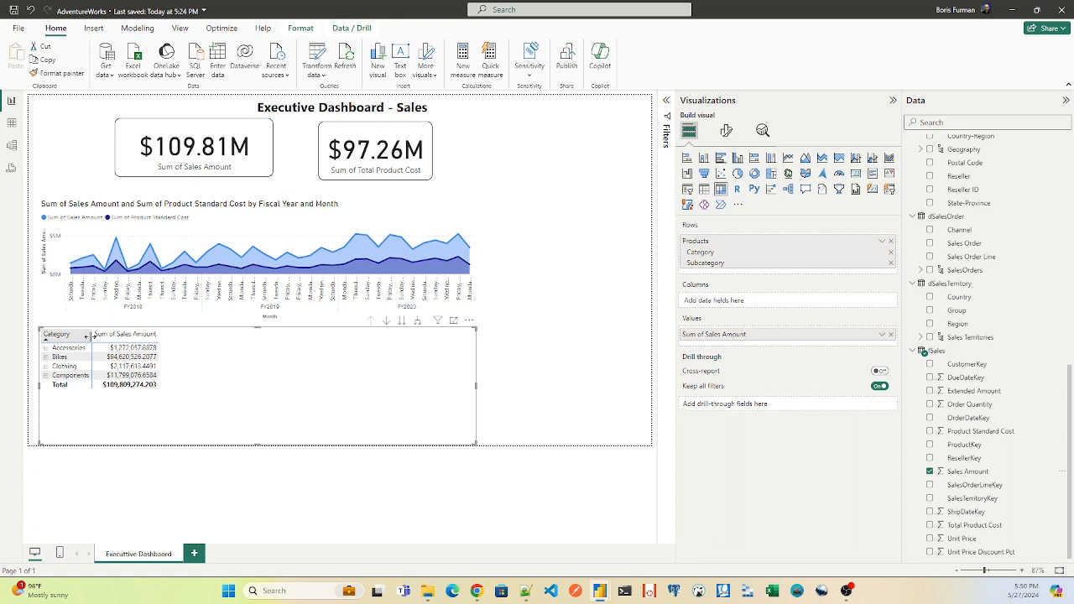
left_click_drag(92, 336, 170, 336)
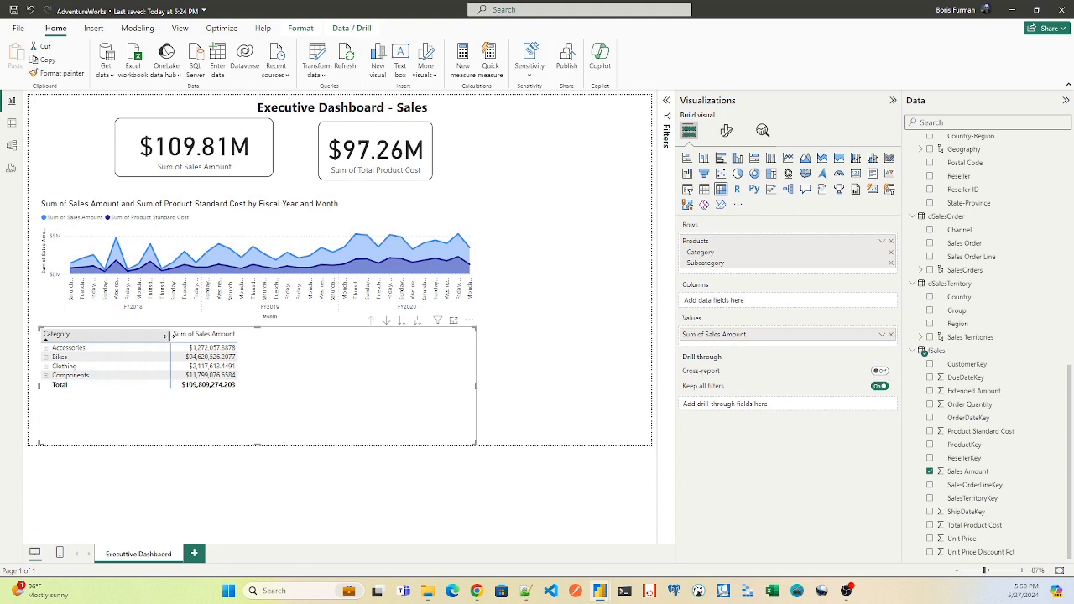
left_click_drag(242, 335, 470, 330)
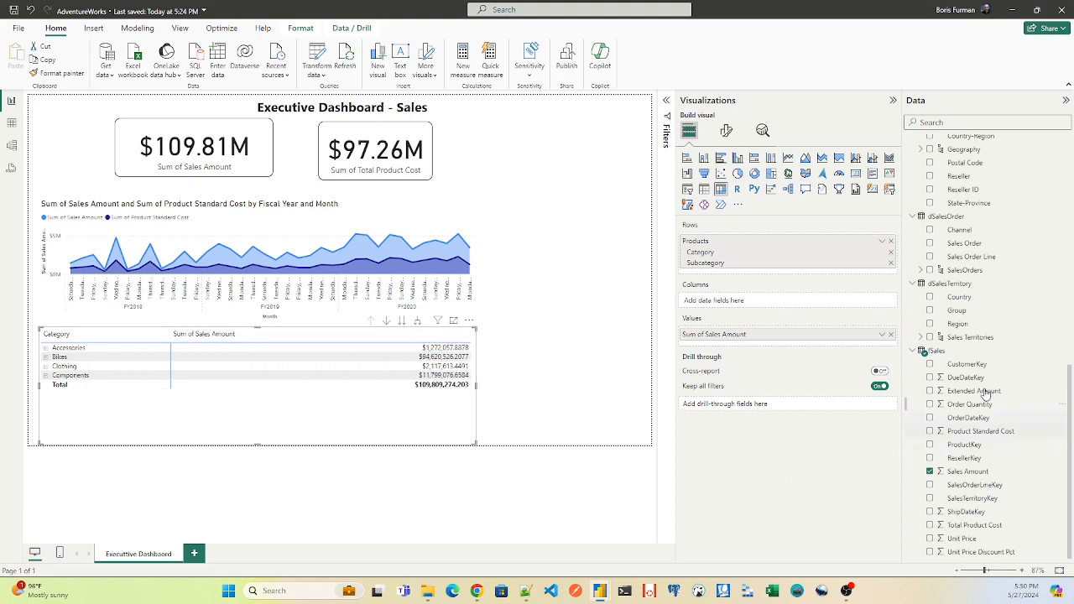
- Turn on data bars for Sum of Sales Amount in the matrix and sort the rows by it in descending order
left_click(726, 132)
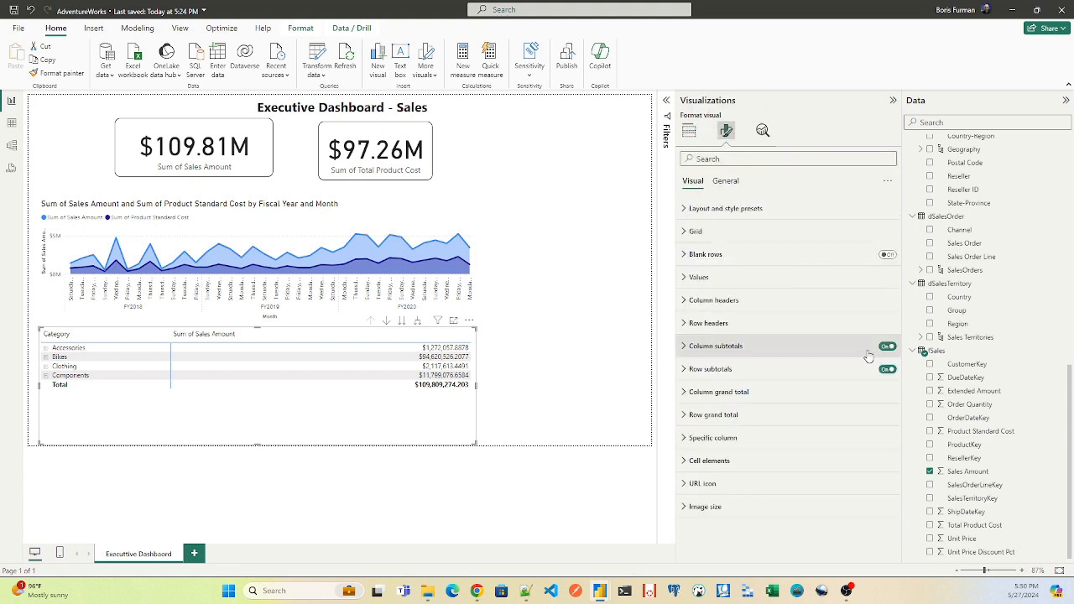
left_click(685, 463)
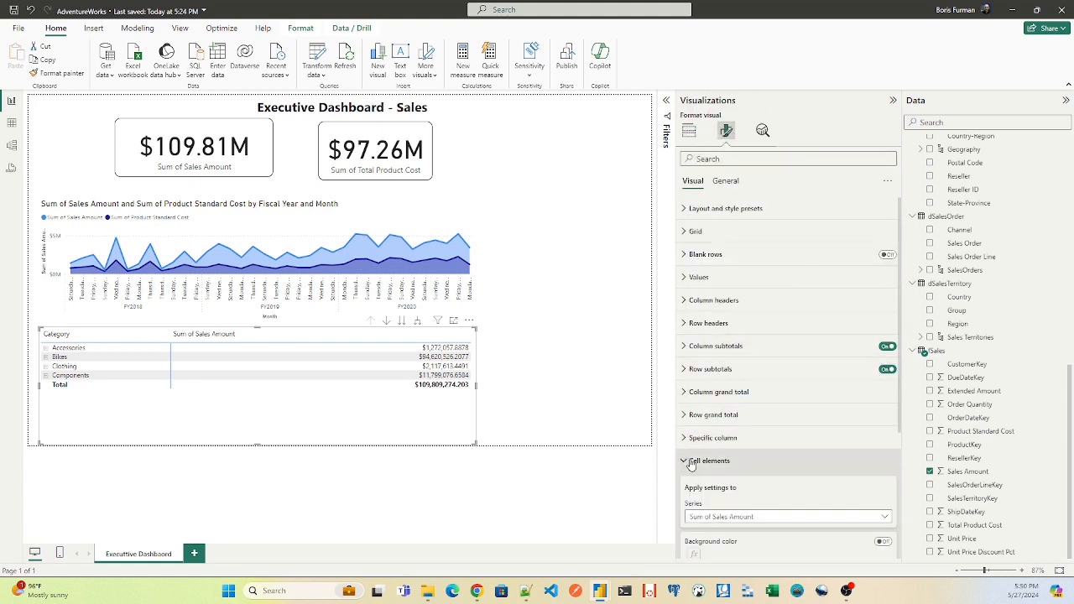
left_click_drag(899, 366, 905, 499)
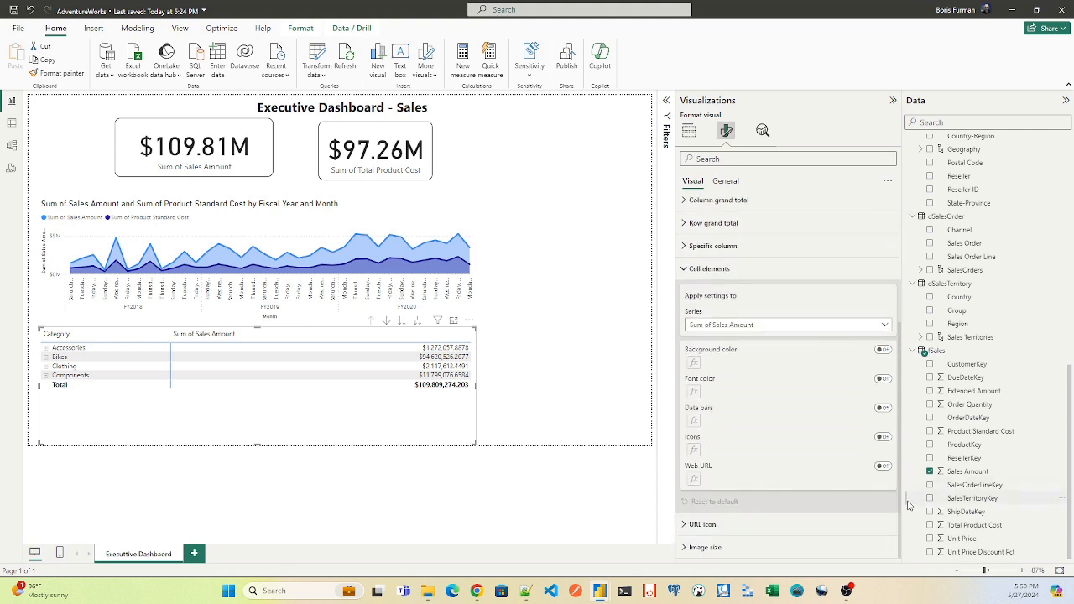
left_click(883, 407)
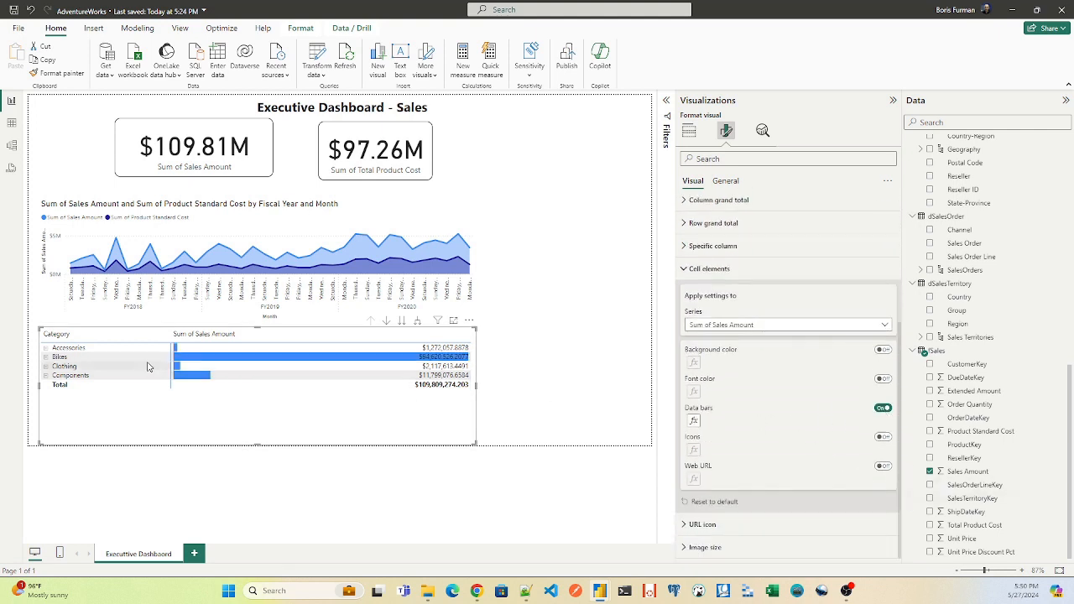
left_click(178, 339)
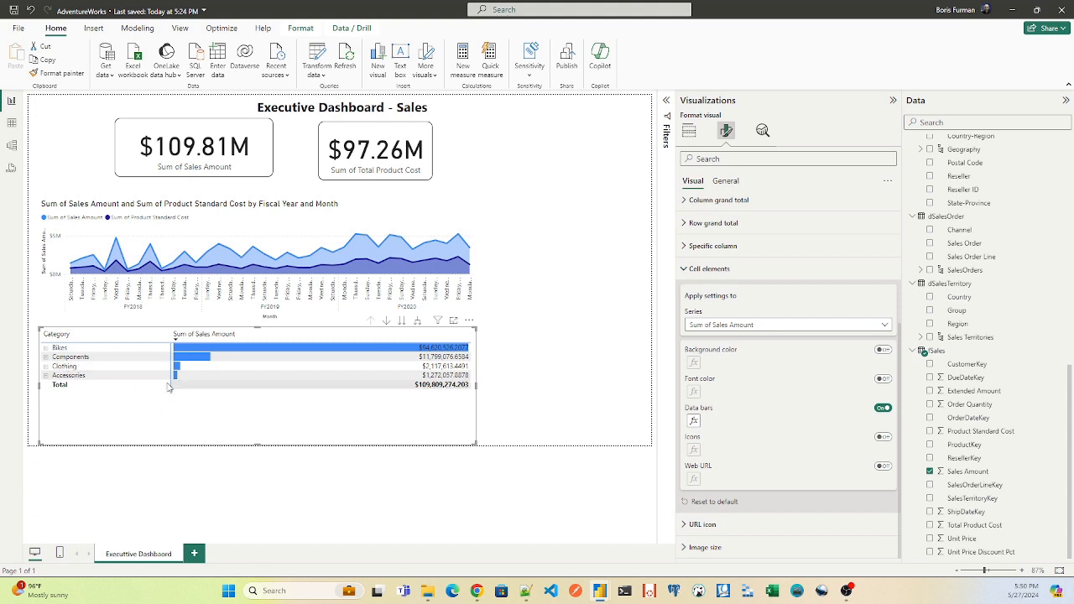
- Expand Bikes and Components in the matrix to examine their subcategory data bars, and collapse both again
left_click(46, 348)
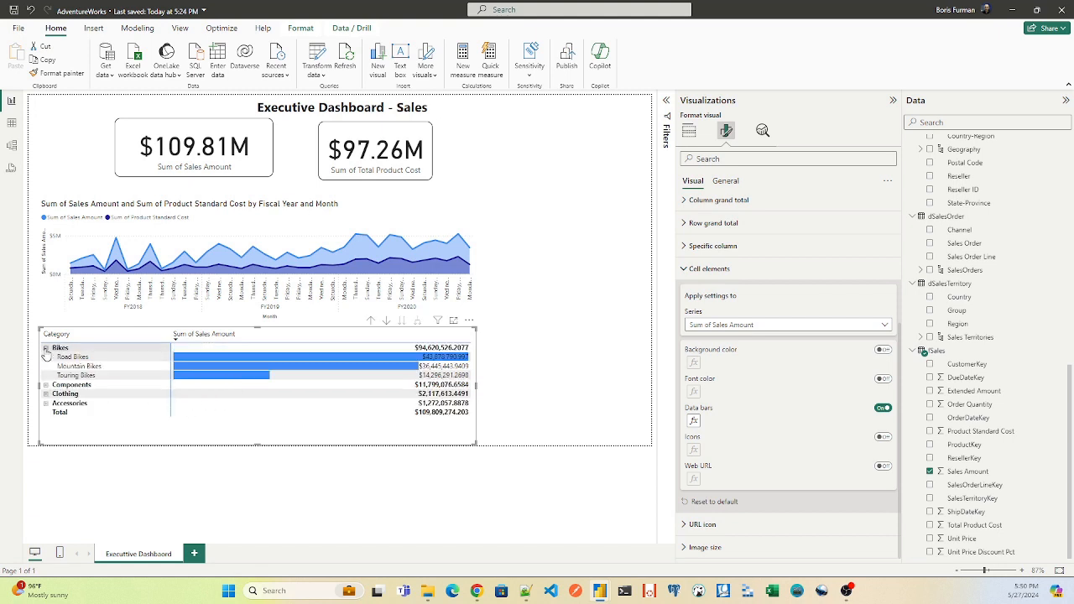
left_click(47, 384)
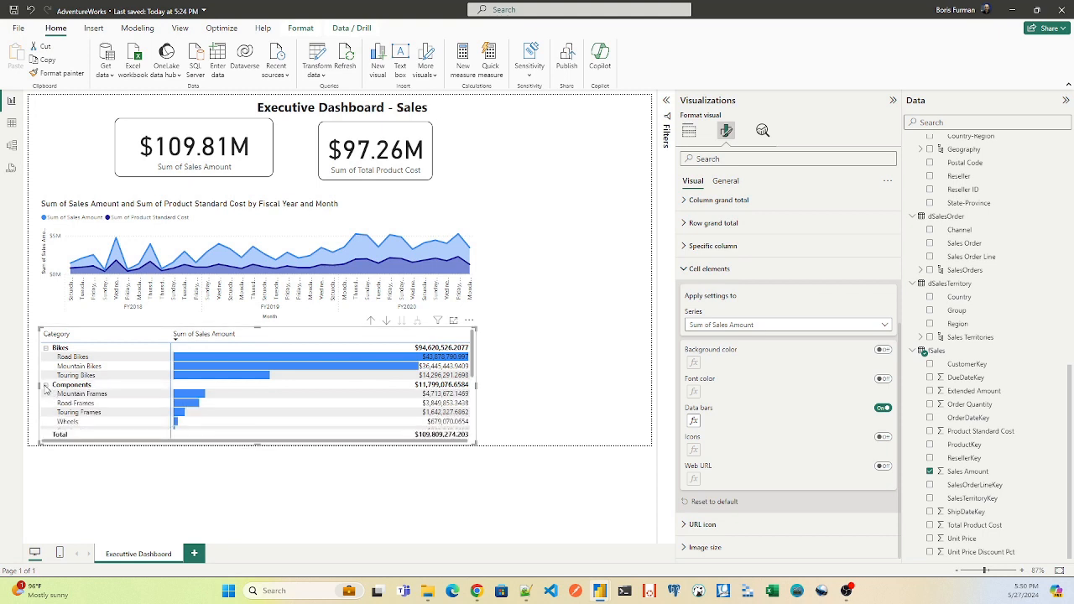
left_click(46, 348)
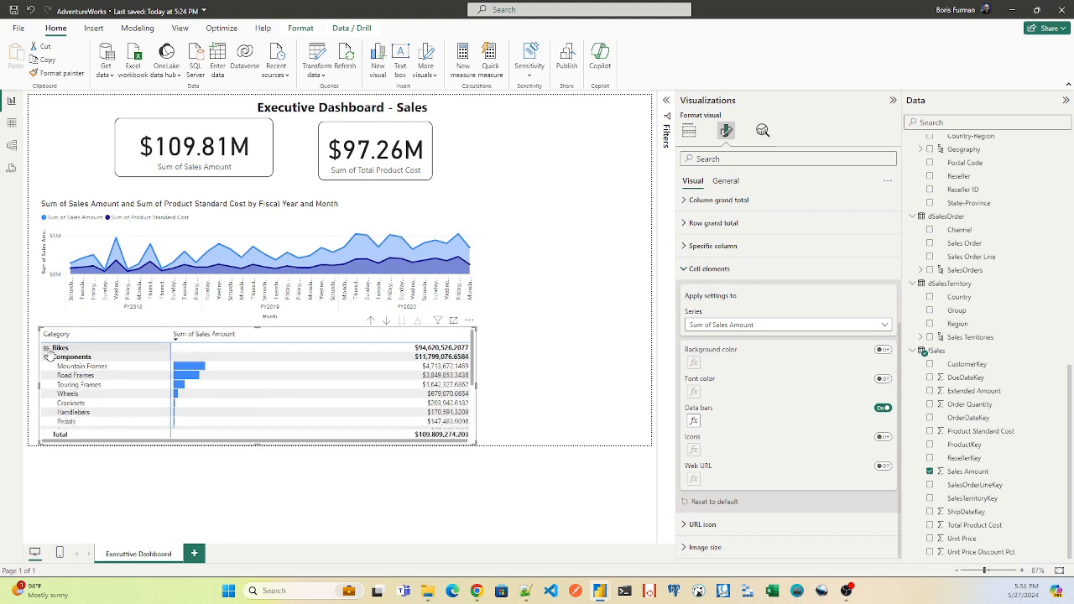
left_click(47, 356)
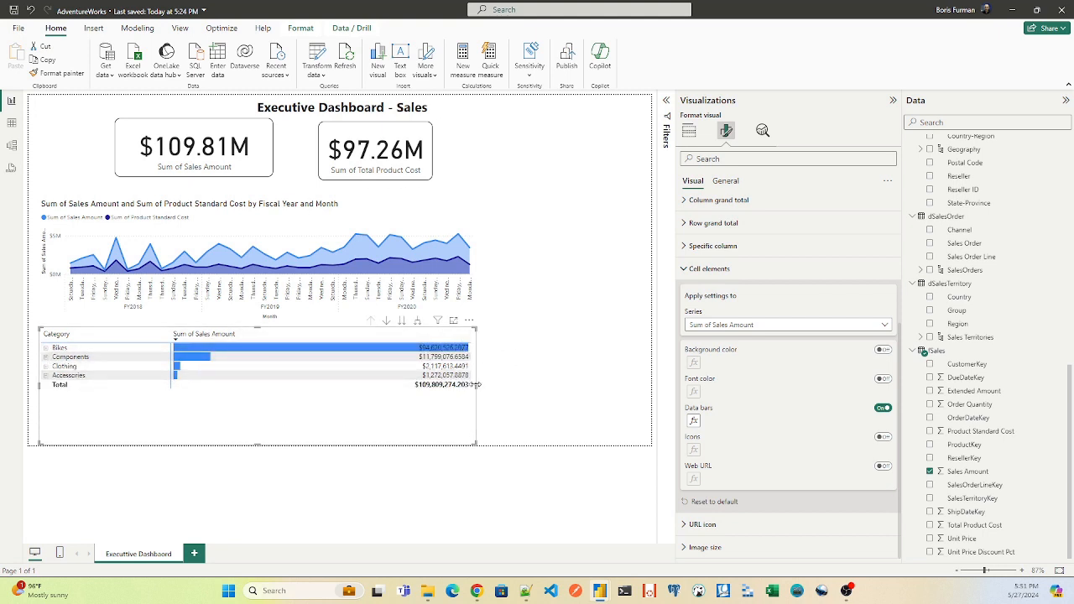
- Widen the matrix to the page's right edge and add Total Product Cost from fSales, sizing both value columns to fill the width
left_click_drag(476, 384, 650, 387)
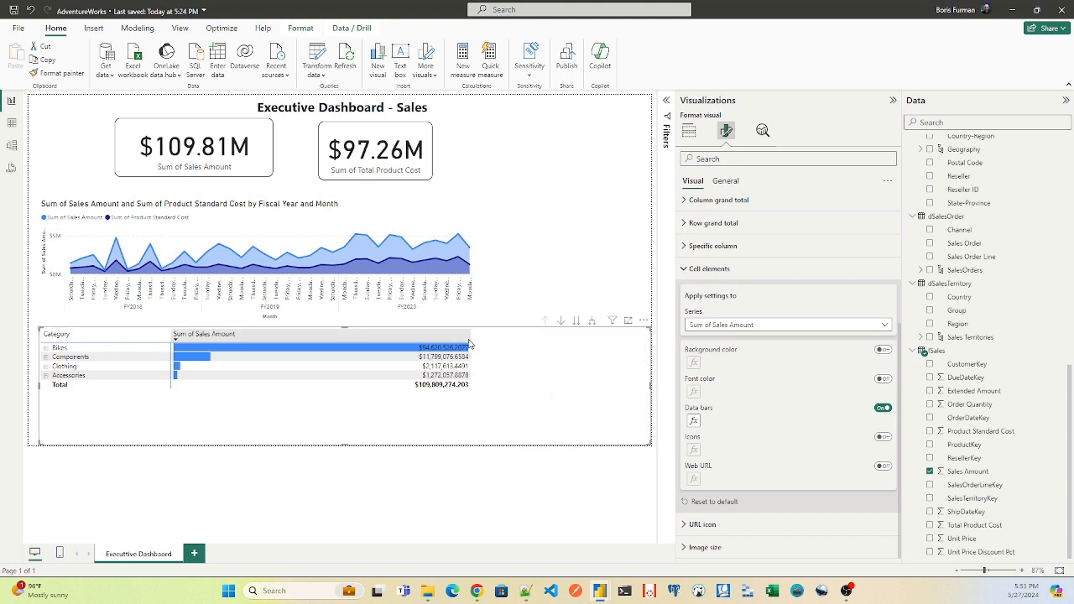
left_click_drag(470, 337, 313, 349)
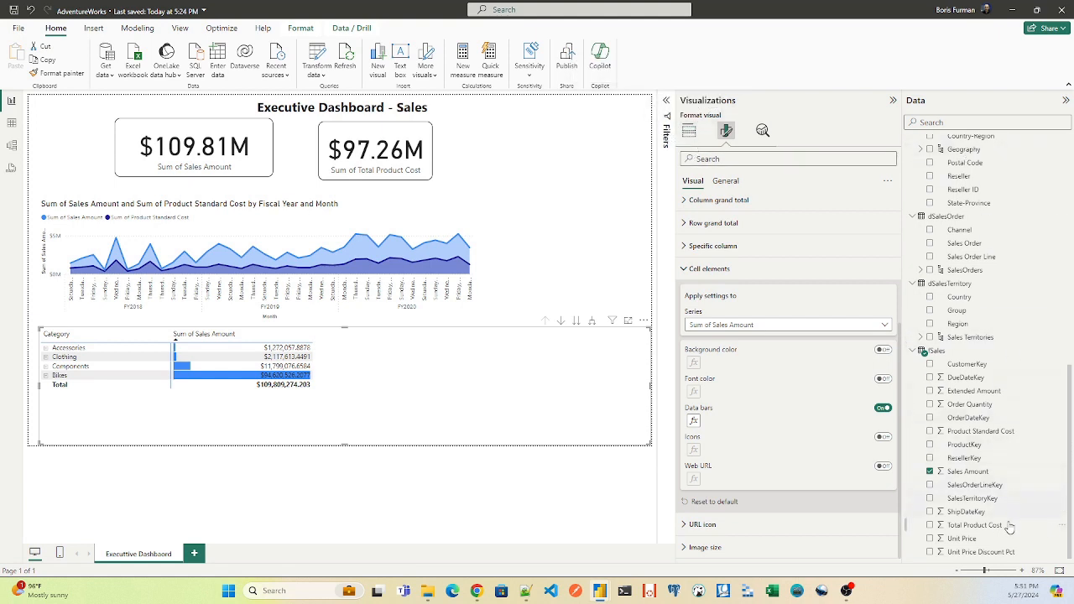
left_click_drag(966, 531, 442, 361)
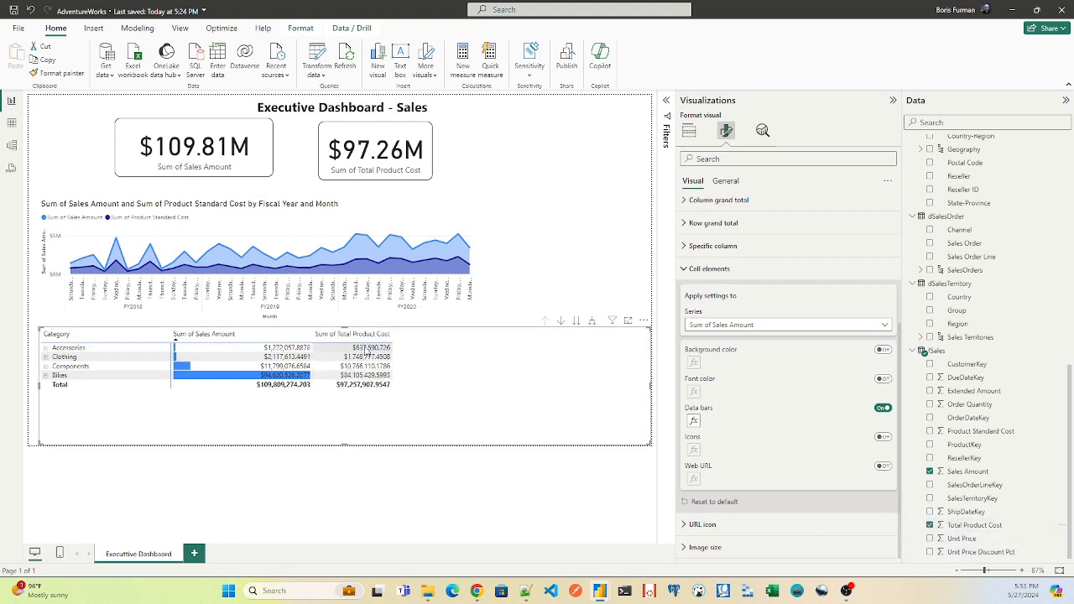
left_click_drag(311, 333, 409, 337)
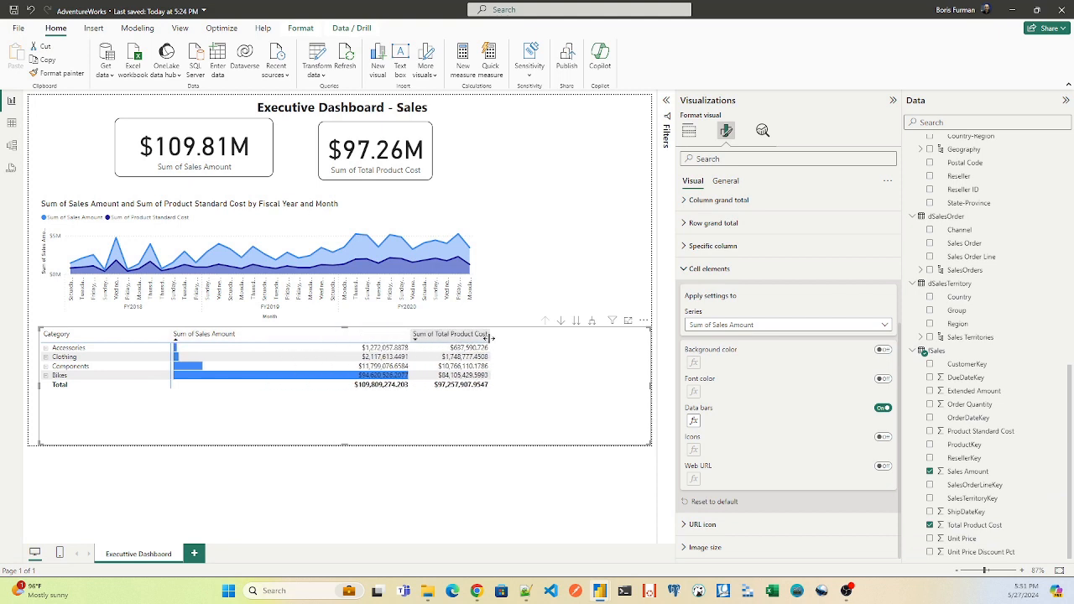
left_click_drag(485, 336, 645, 339)
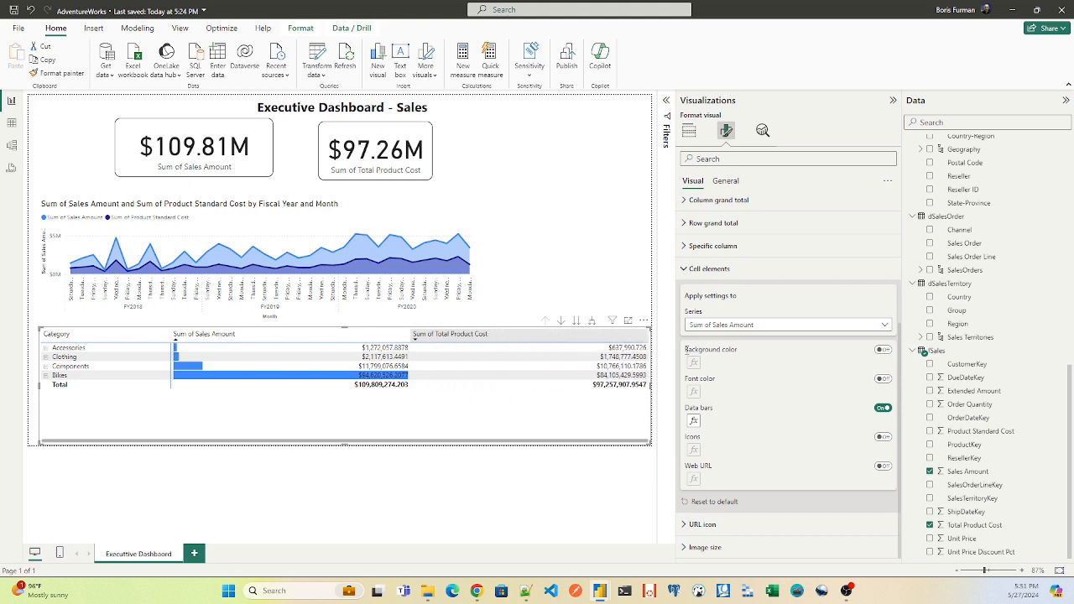
- Turn on data bars for Sum of Total Product Cost and sort the matrix by Sum of Sales Amount in descending order
left_click(797, 325)
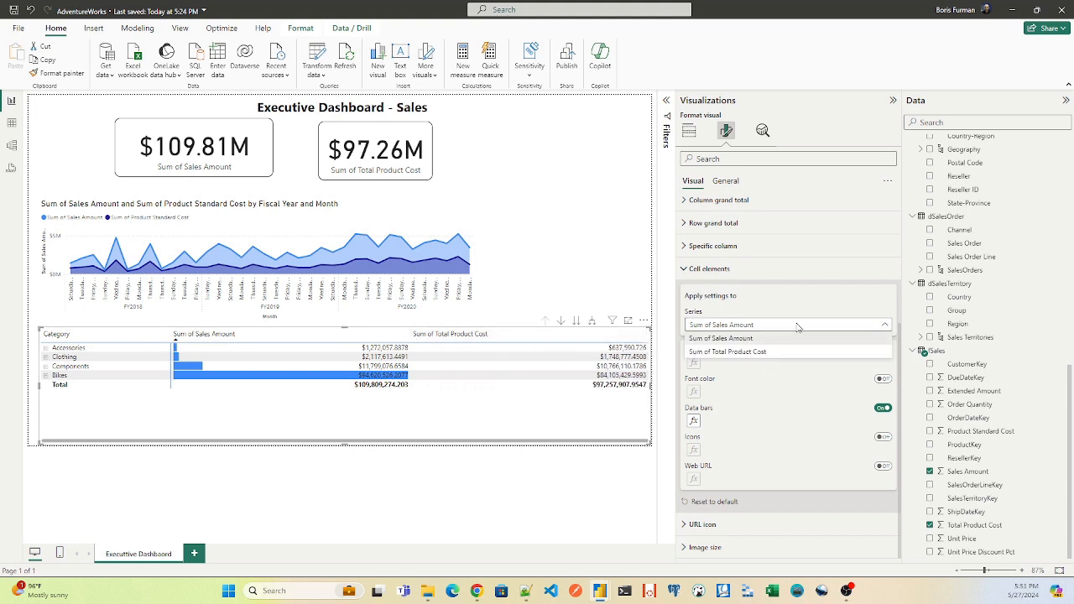
left_click(779, 352)
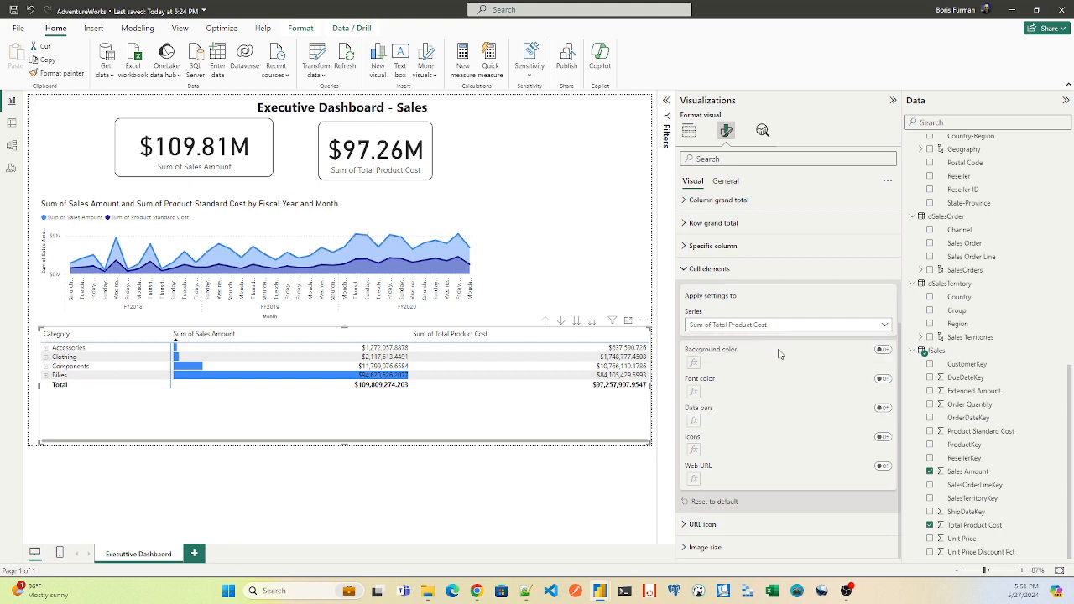
left_click(885, 408)
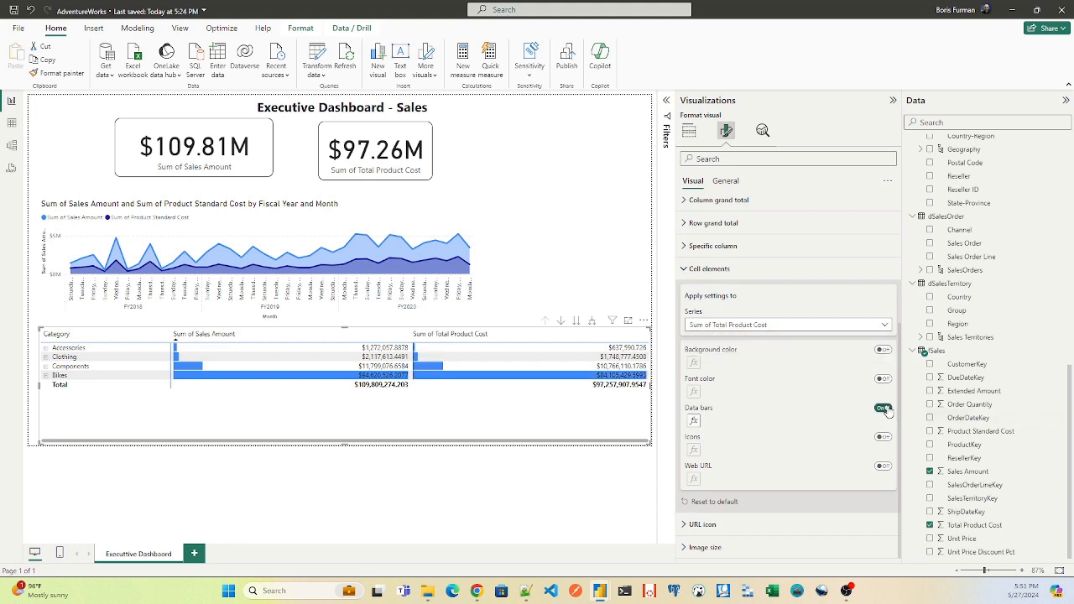
left_click(175, 335)
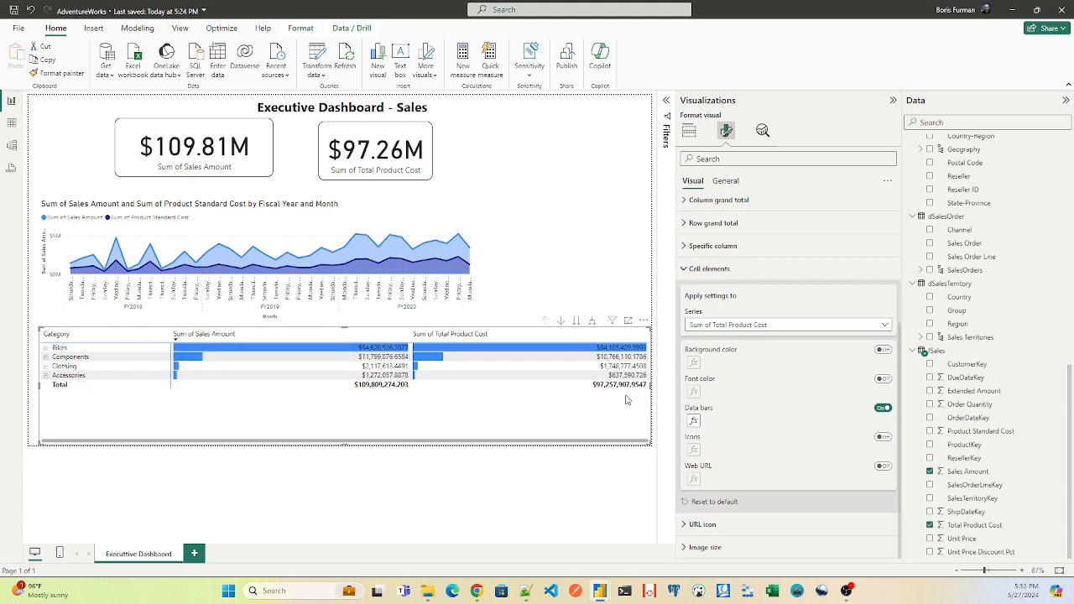
- Expand Bikes in the matrix to compare its subcategories' sales and cost, collapse it, and leave it expanded again
left_click(45, 348)
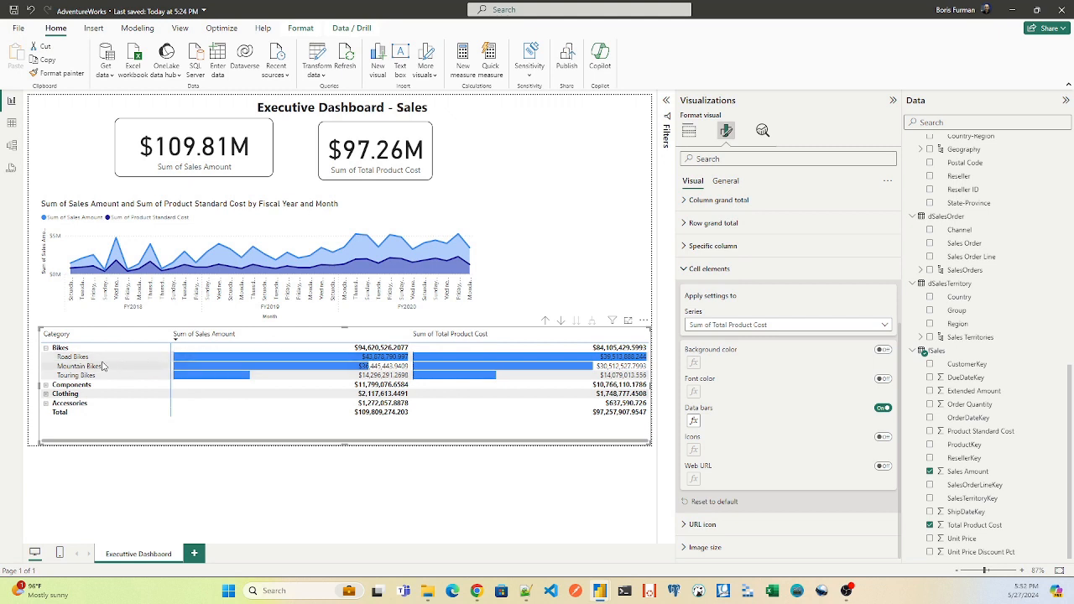
left_click(46, 348)
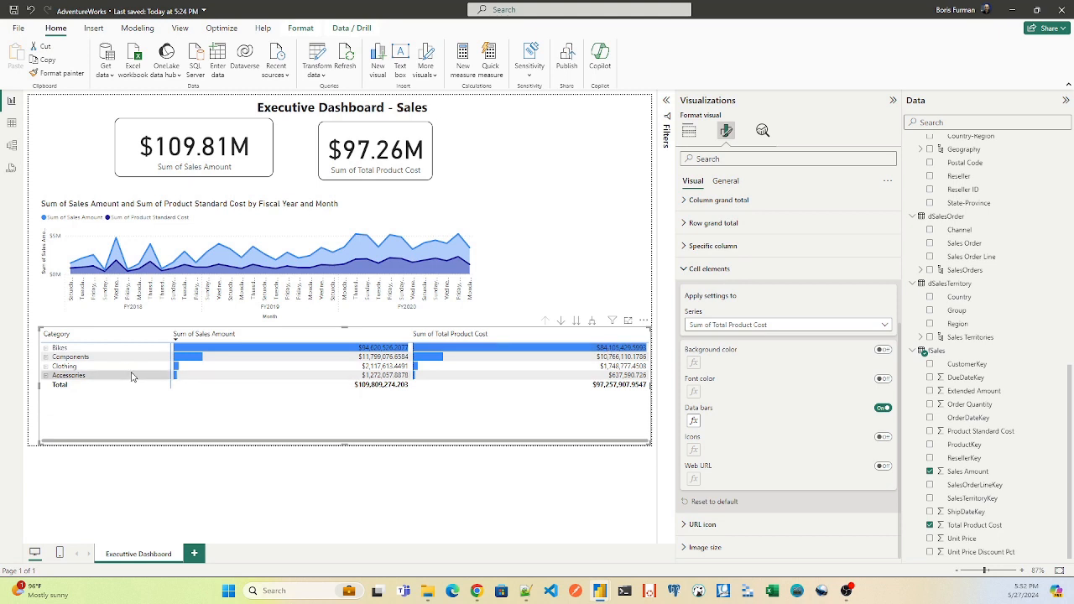
left_click(45, 348)
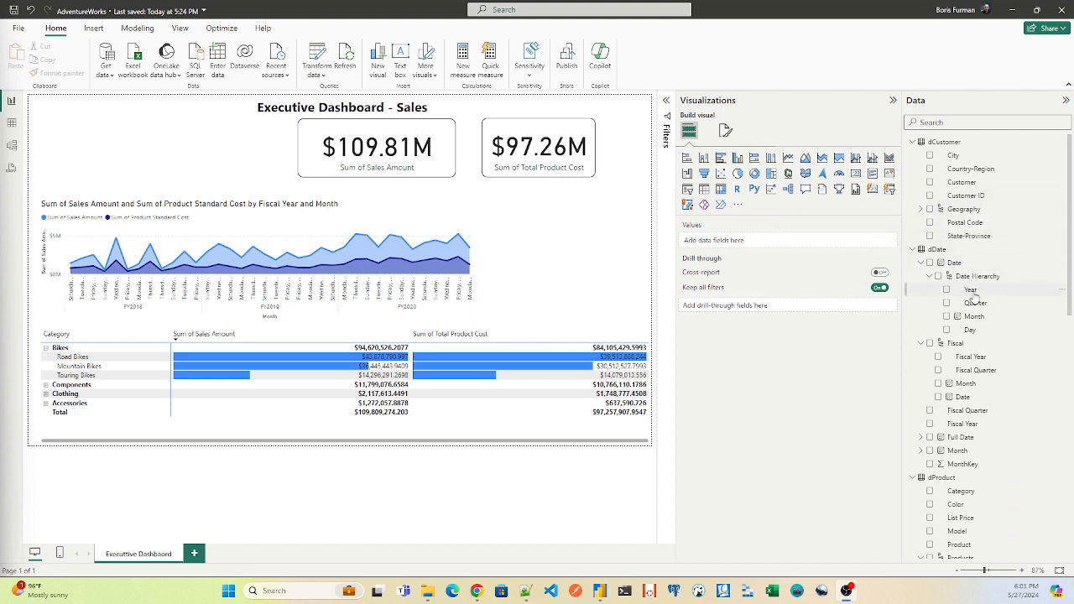
- Create a slicer beside the cards from Year in dDate's Date Hierarchy, set its style to Tile and view its selection options
left_click_drag(971, 291, 141, 130)
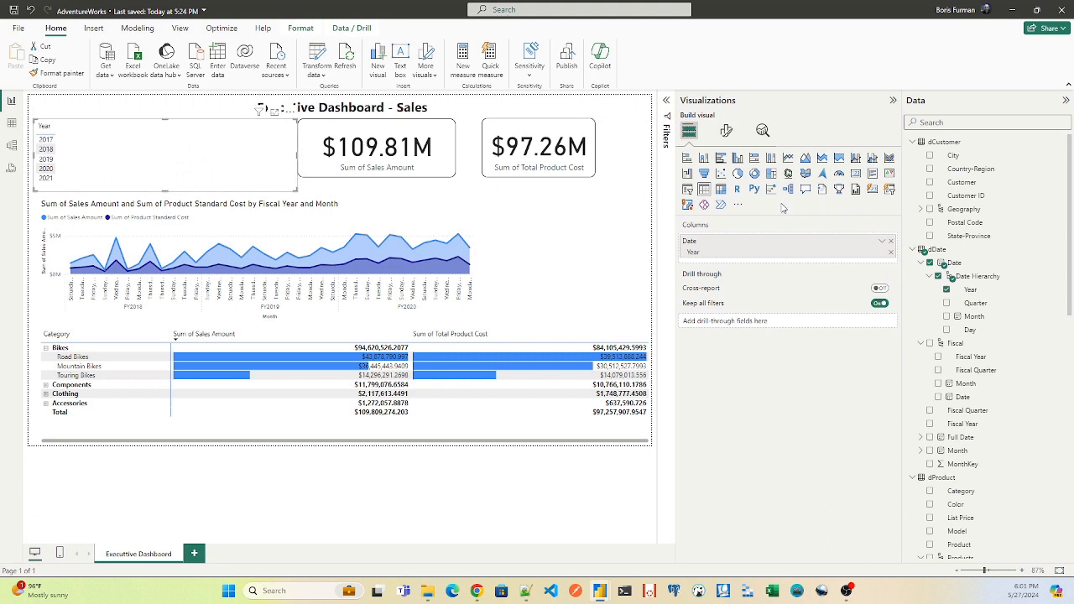
left_click(688, 191)
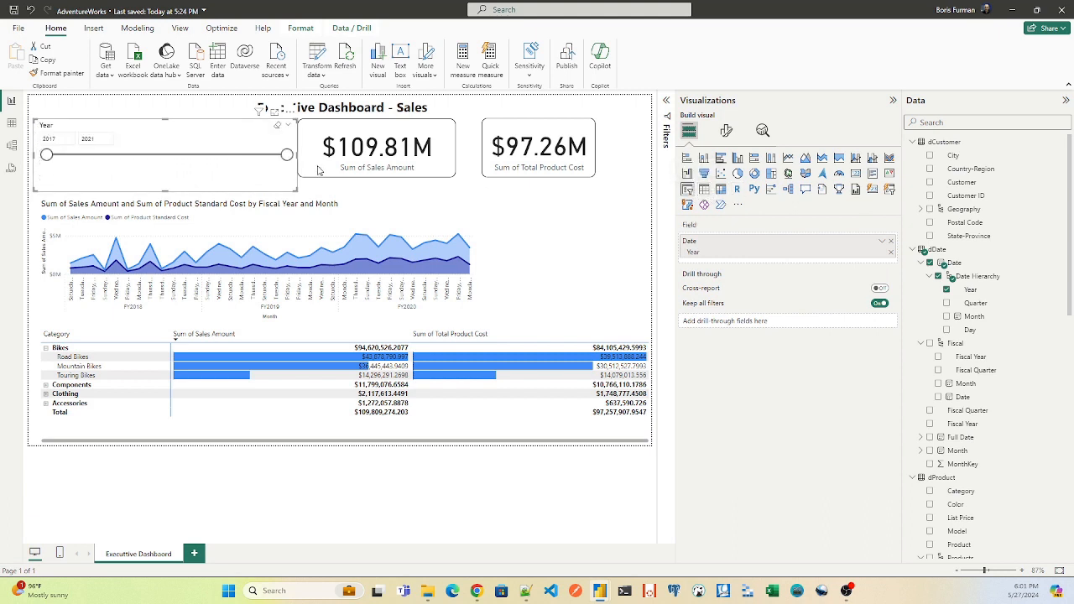
left_click(725, 131)
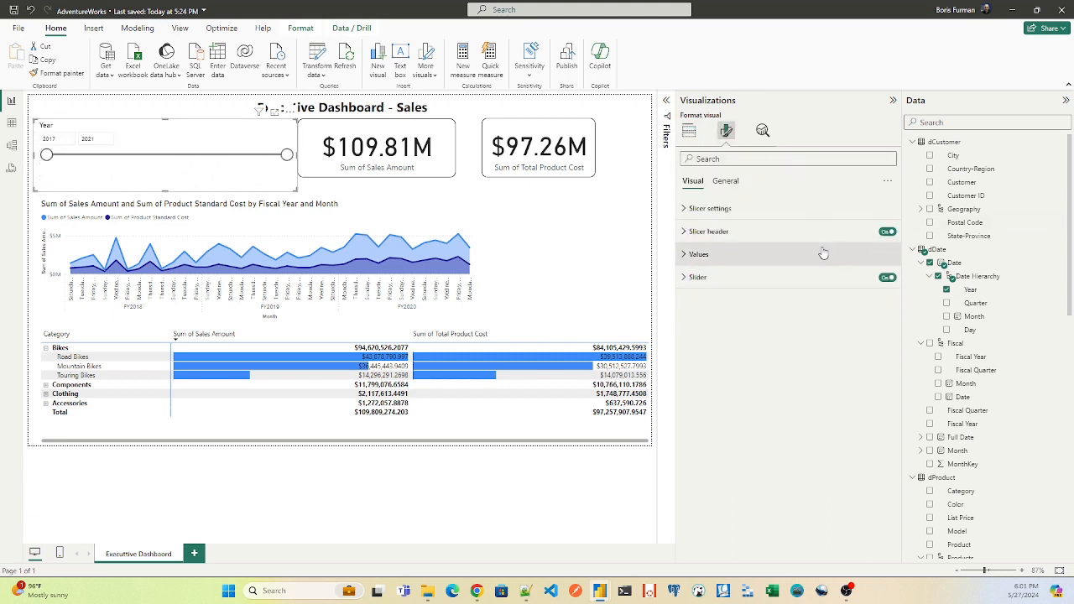
left_click(685, 208)
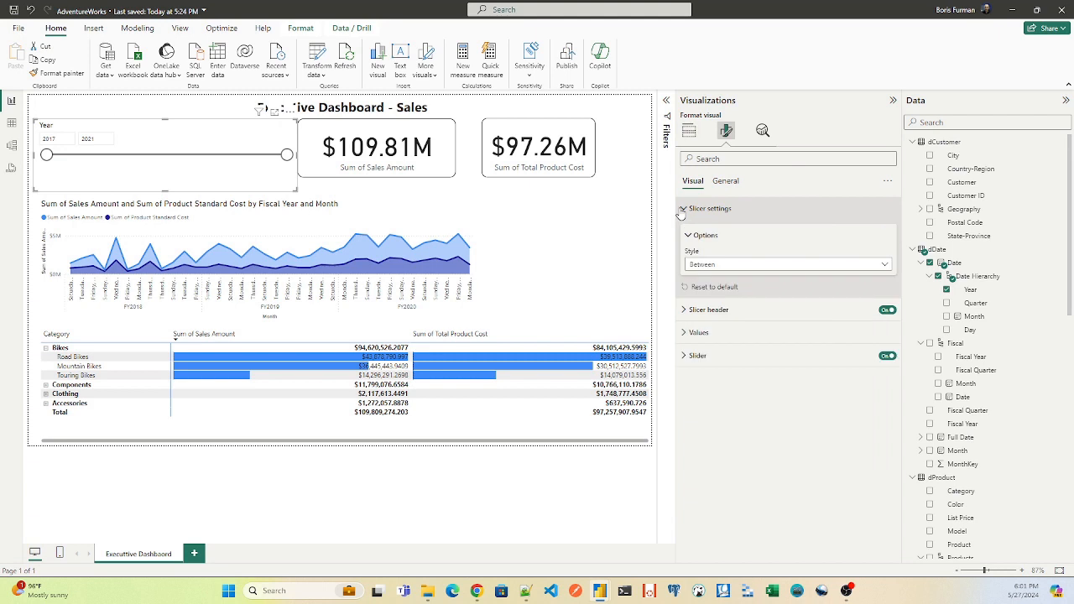
left_click(744, 267)
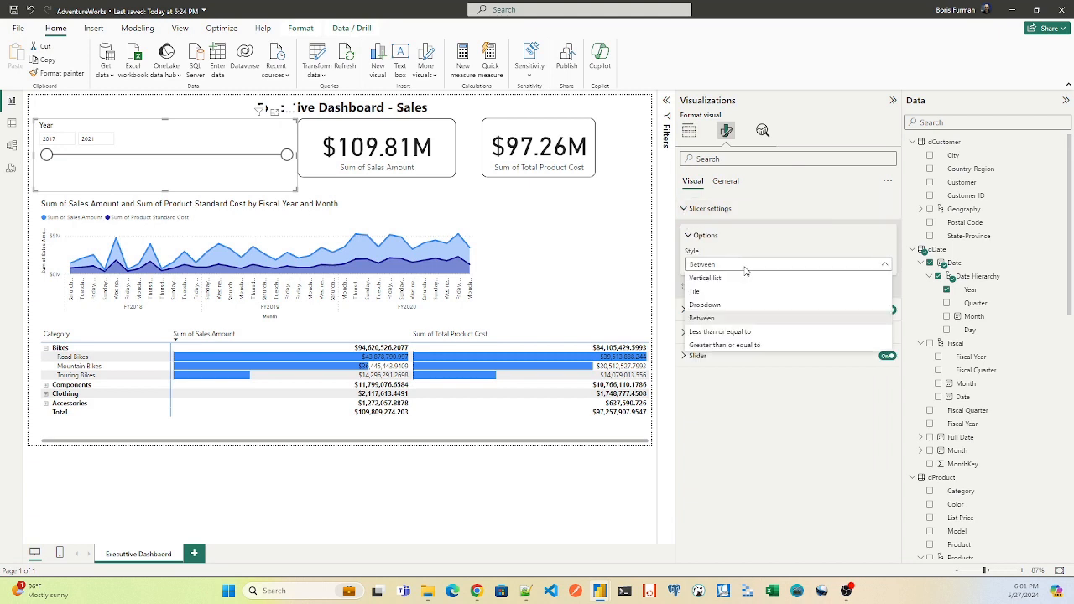
left_click(736, 292)
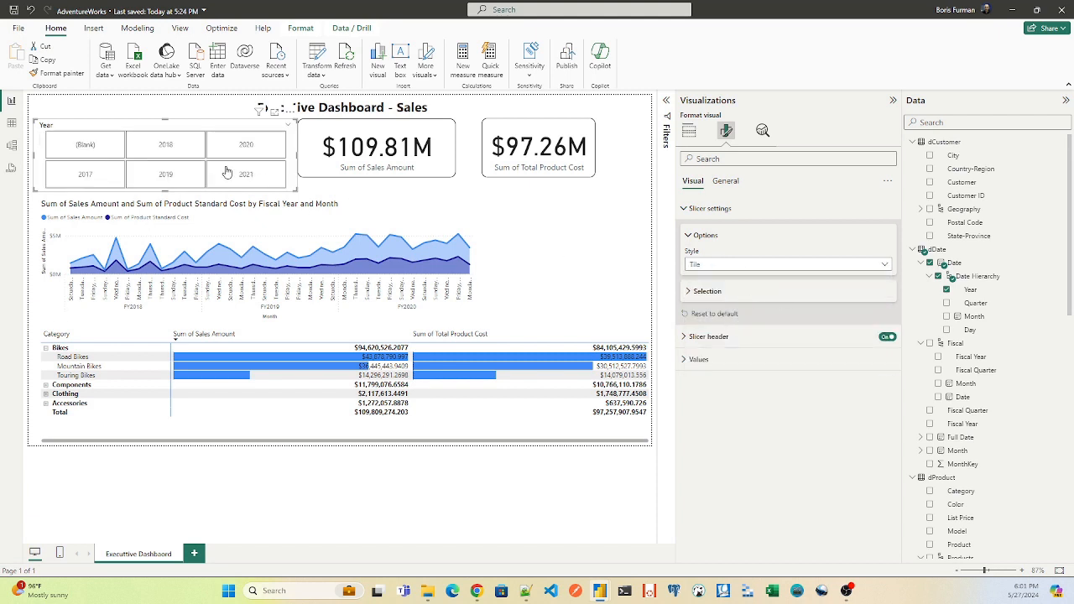
left_click(691, 295)
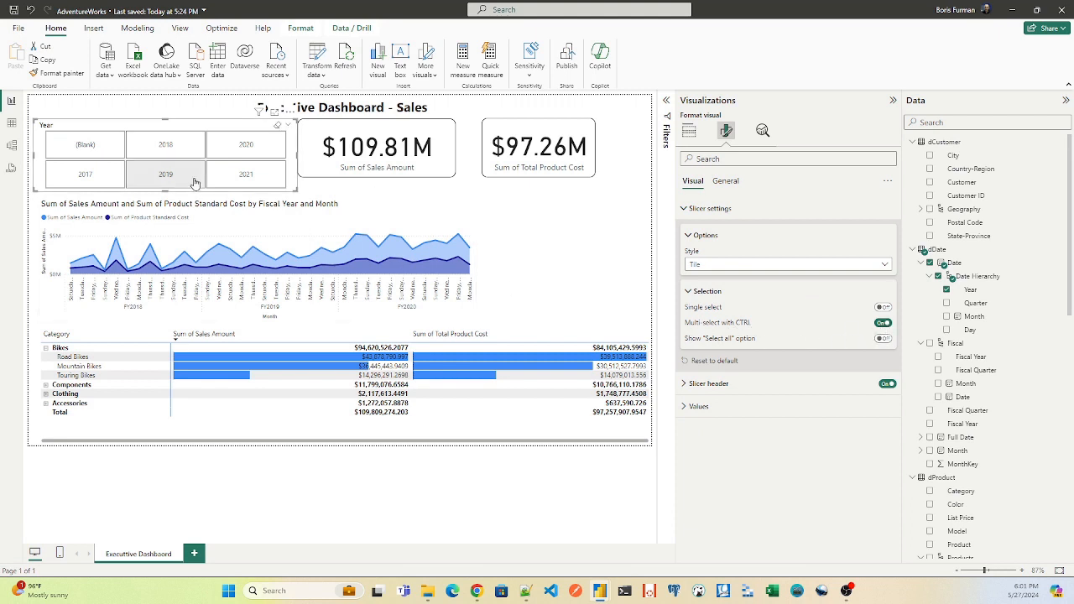
left_click(569, 239)
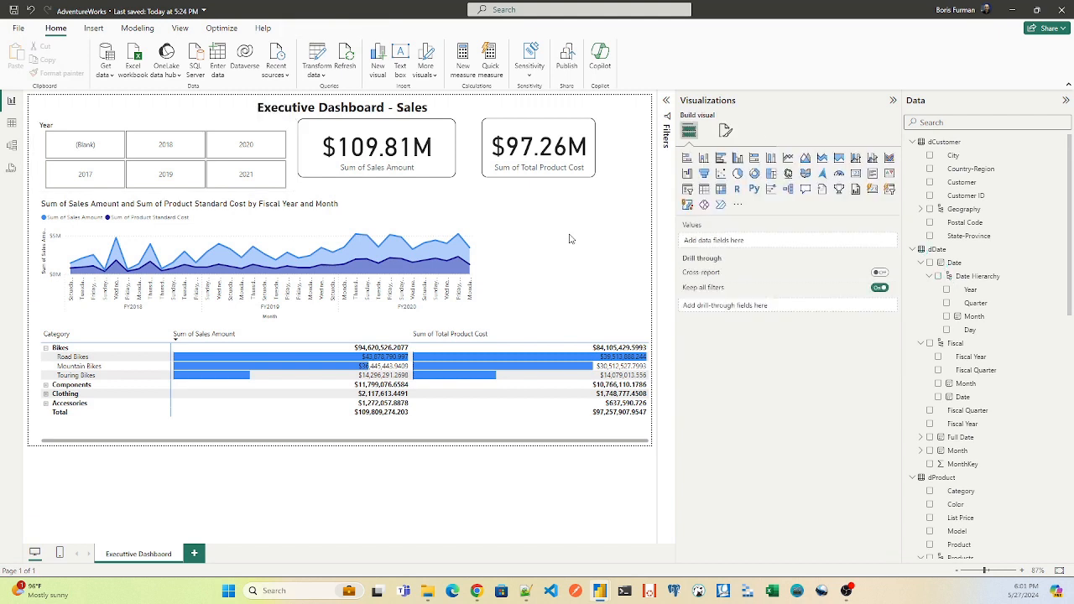
- Filter the page with the Year slicer by 2018, by 2018, 2020 and 2021 together, by 2021, and finally by 2019 and 2021
left_click(167, 152)
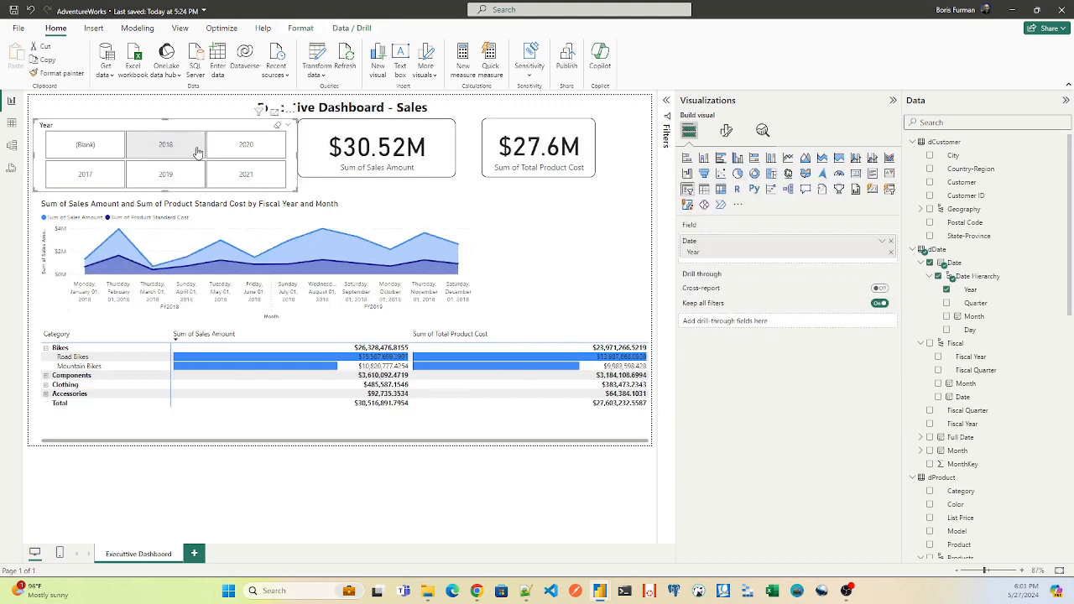
left_click(248, 152, "ctrl")
left_click(240, 180, "ctrl")
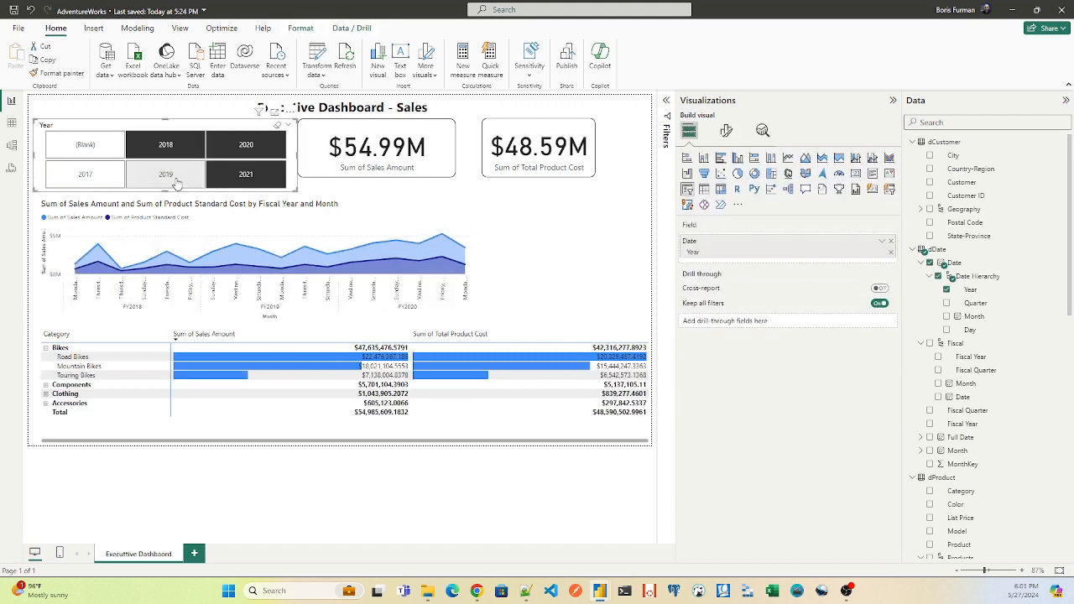
left_click(256, 149)
left_click(246, 175)
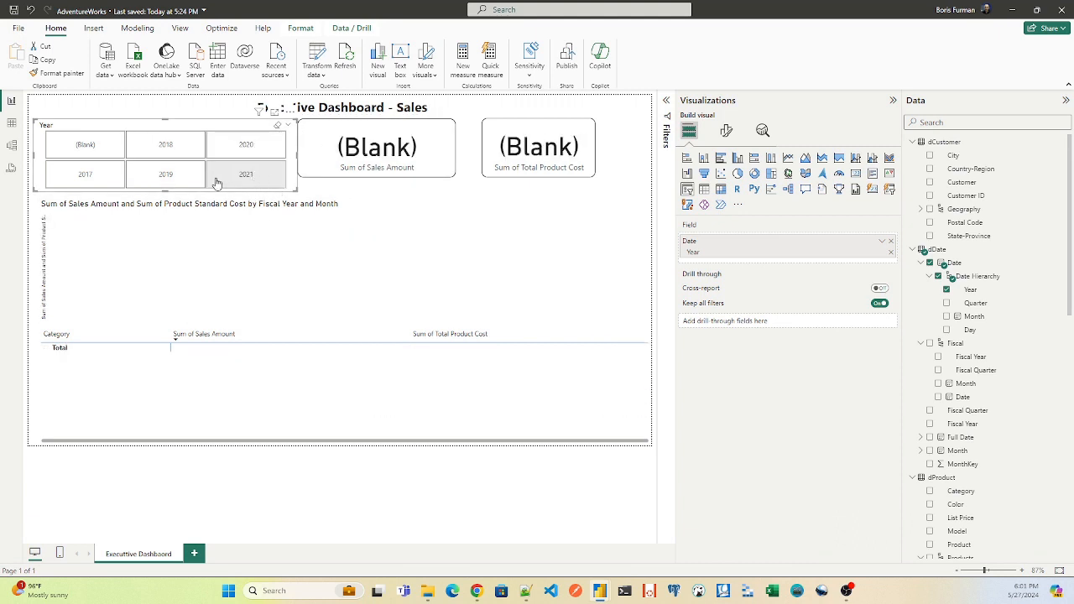
left_click(166, 174, "ctrl")
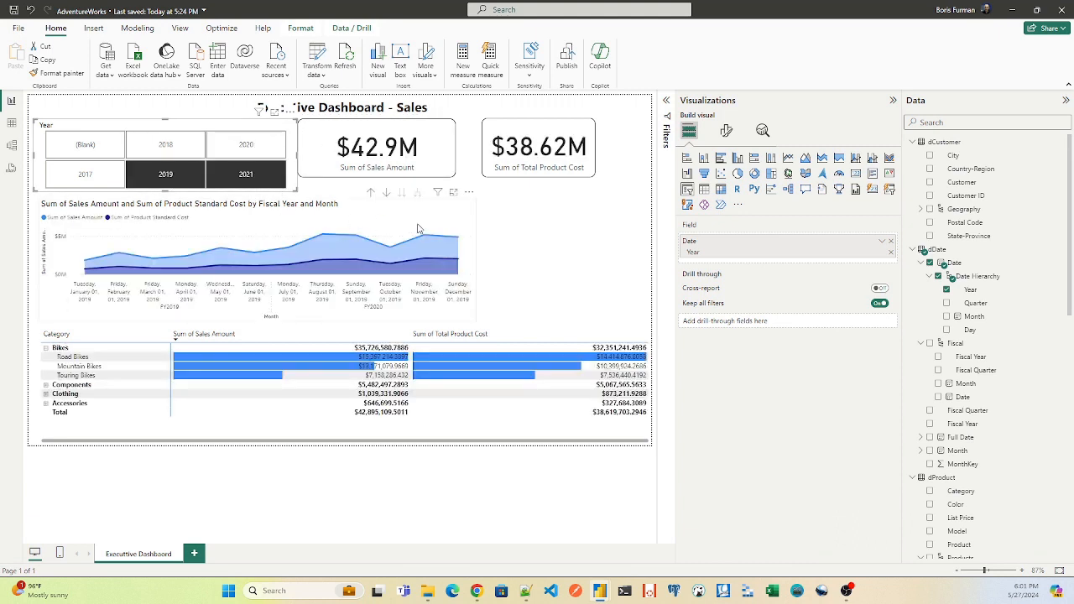
left_click(559, 224)
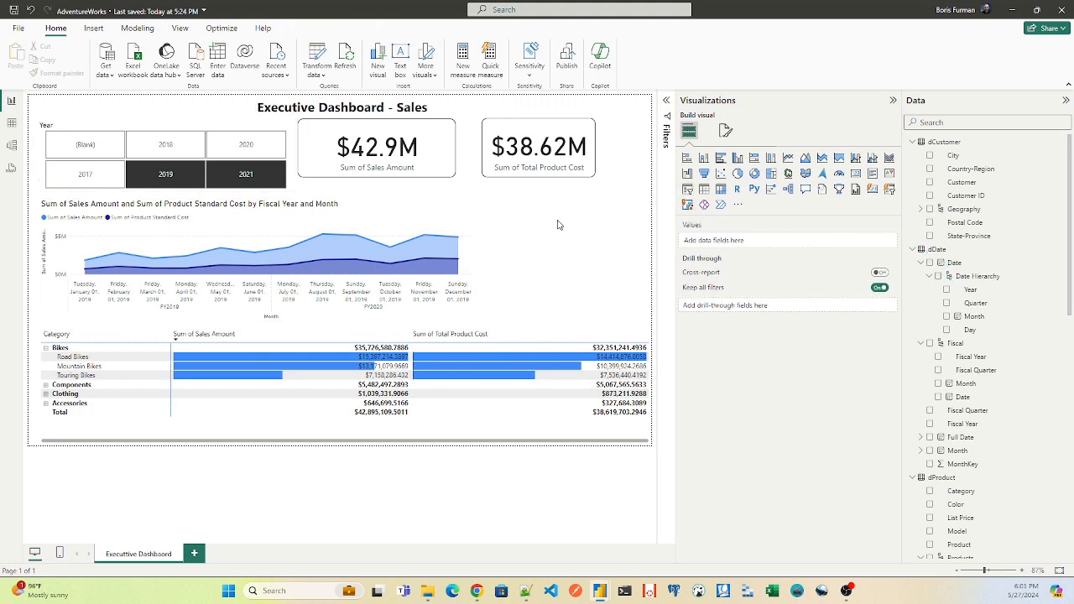